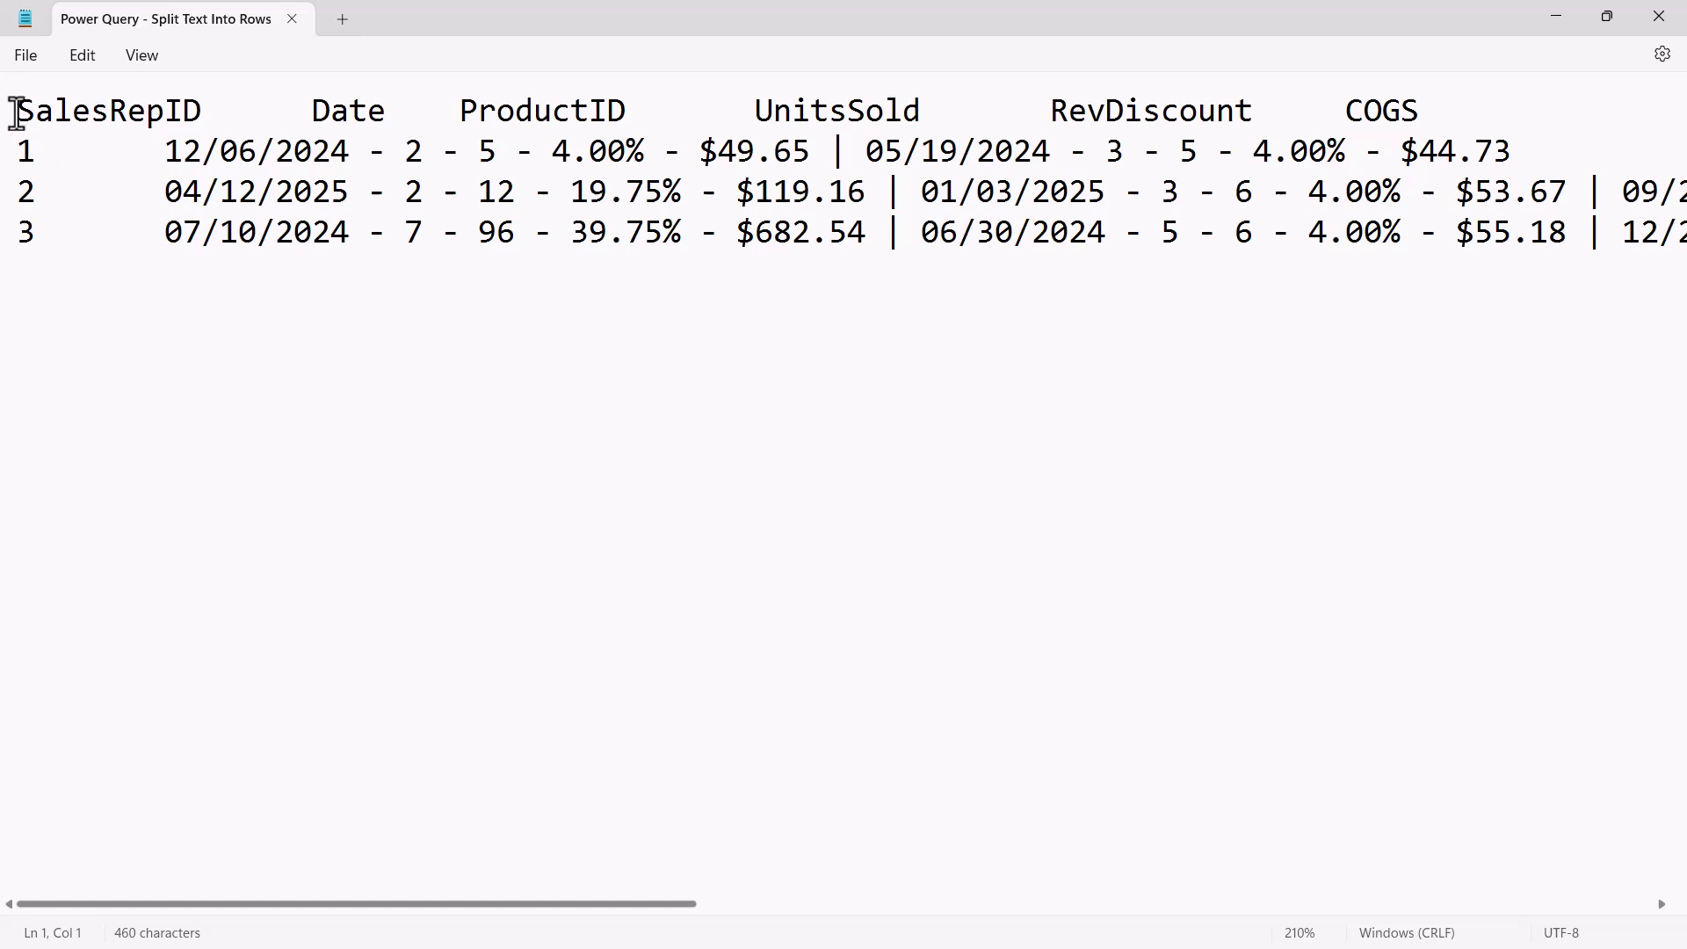
{"action": "left_click_drag", "start_coordinate": [17, 111], "coordinate": [1494, 117]}
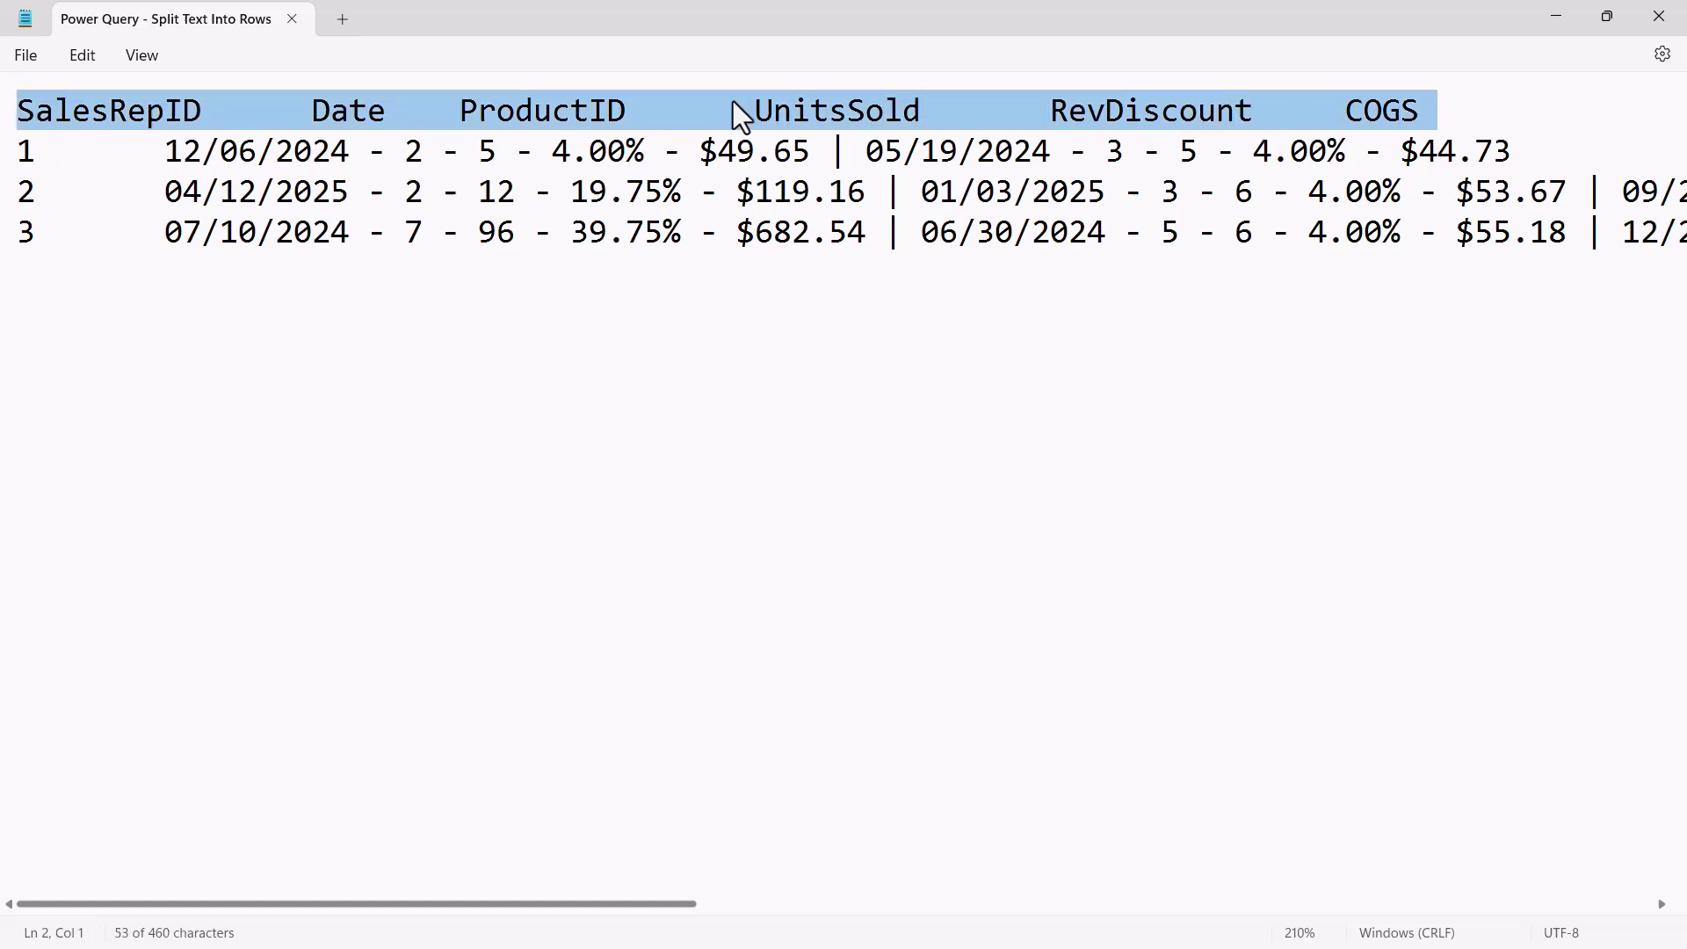
{"action": "left_click", "coordinate": [762, 115]}
{"action": "key", "text": "Left"}
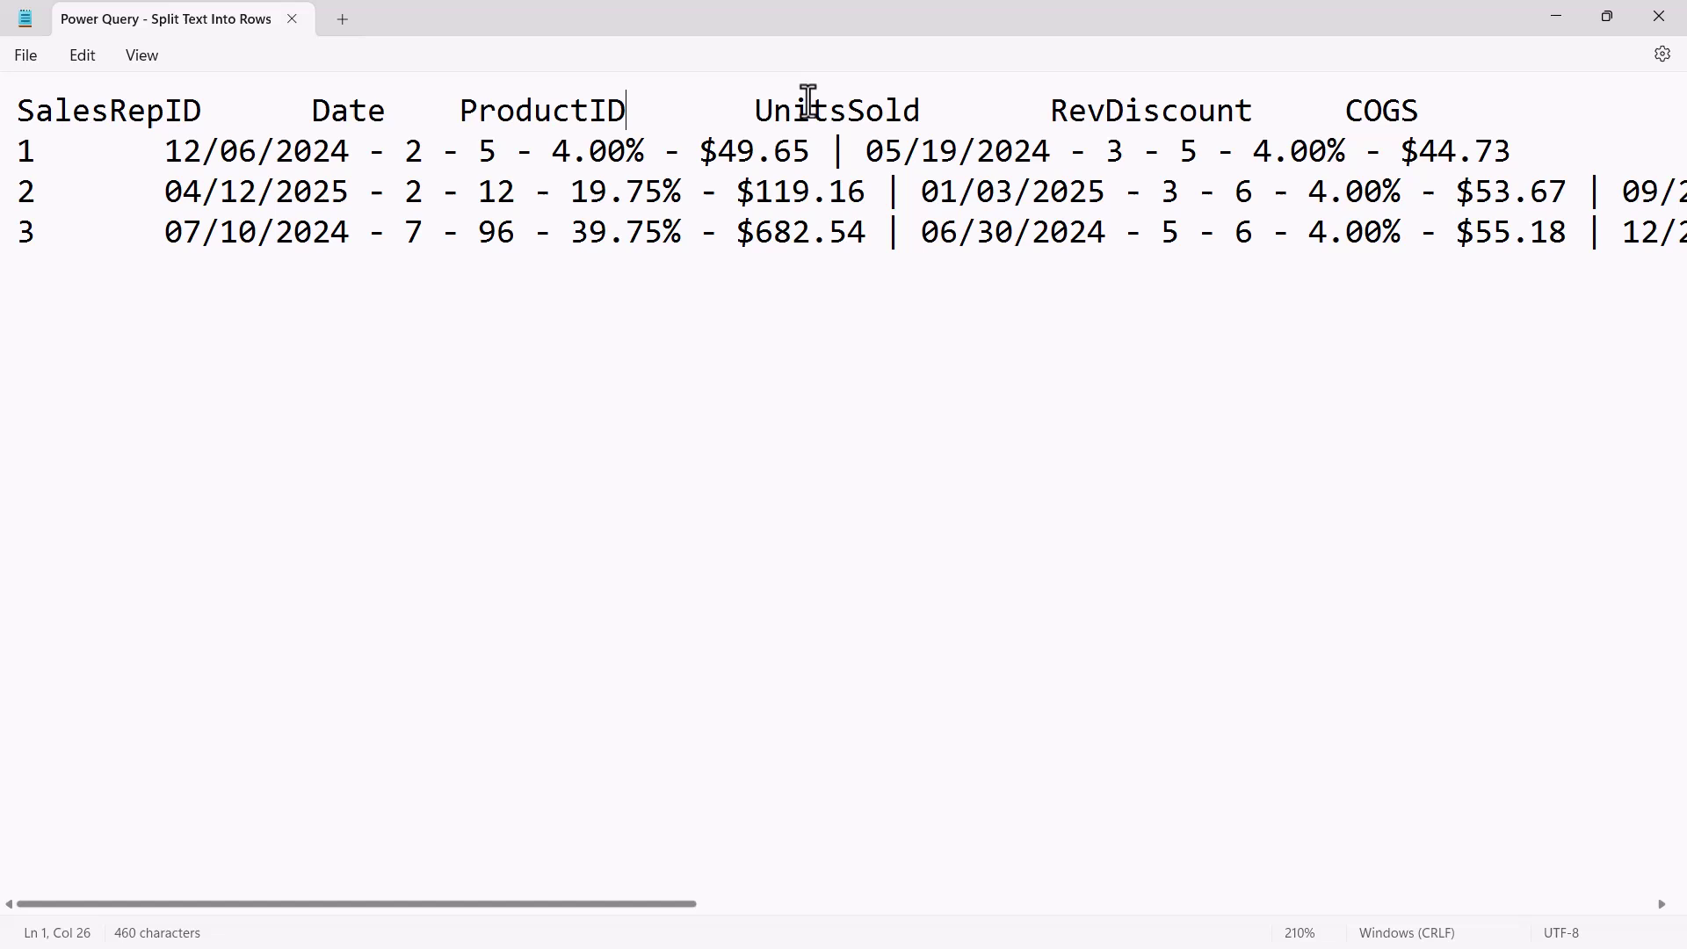
{"action": "key", "text": "Right"}
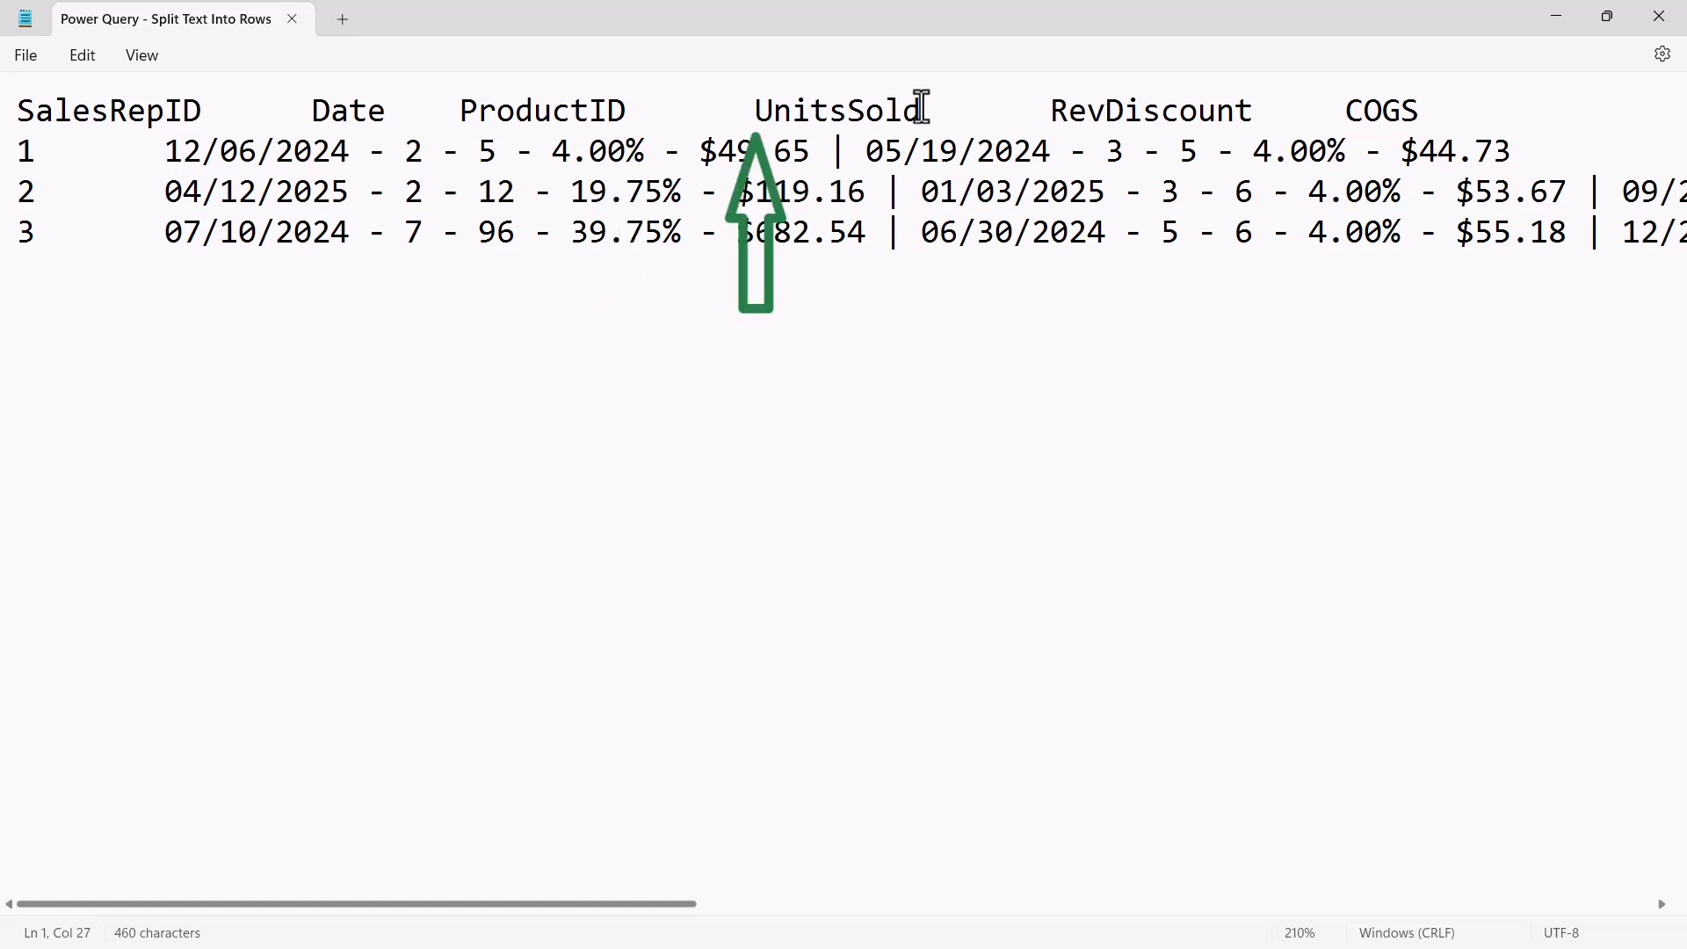
{"action": "key", "text": "Left"}
{"action": "key", "text": "Right"}
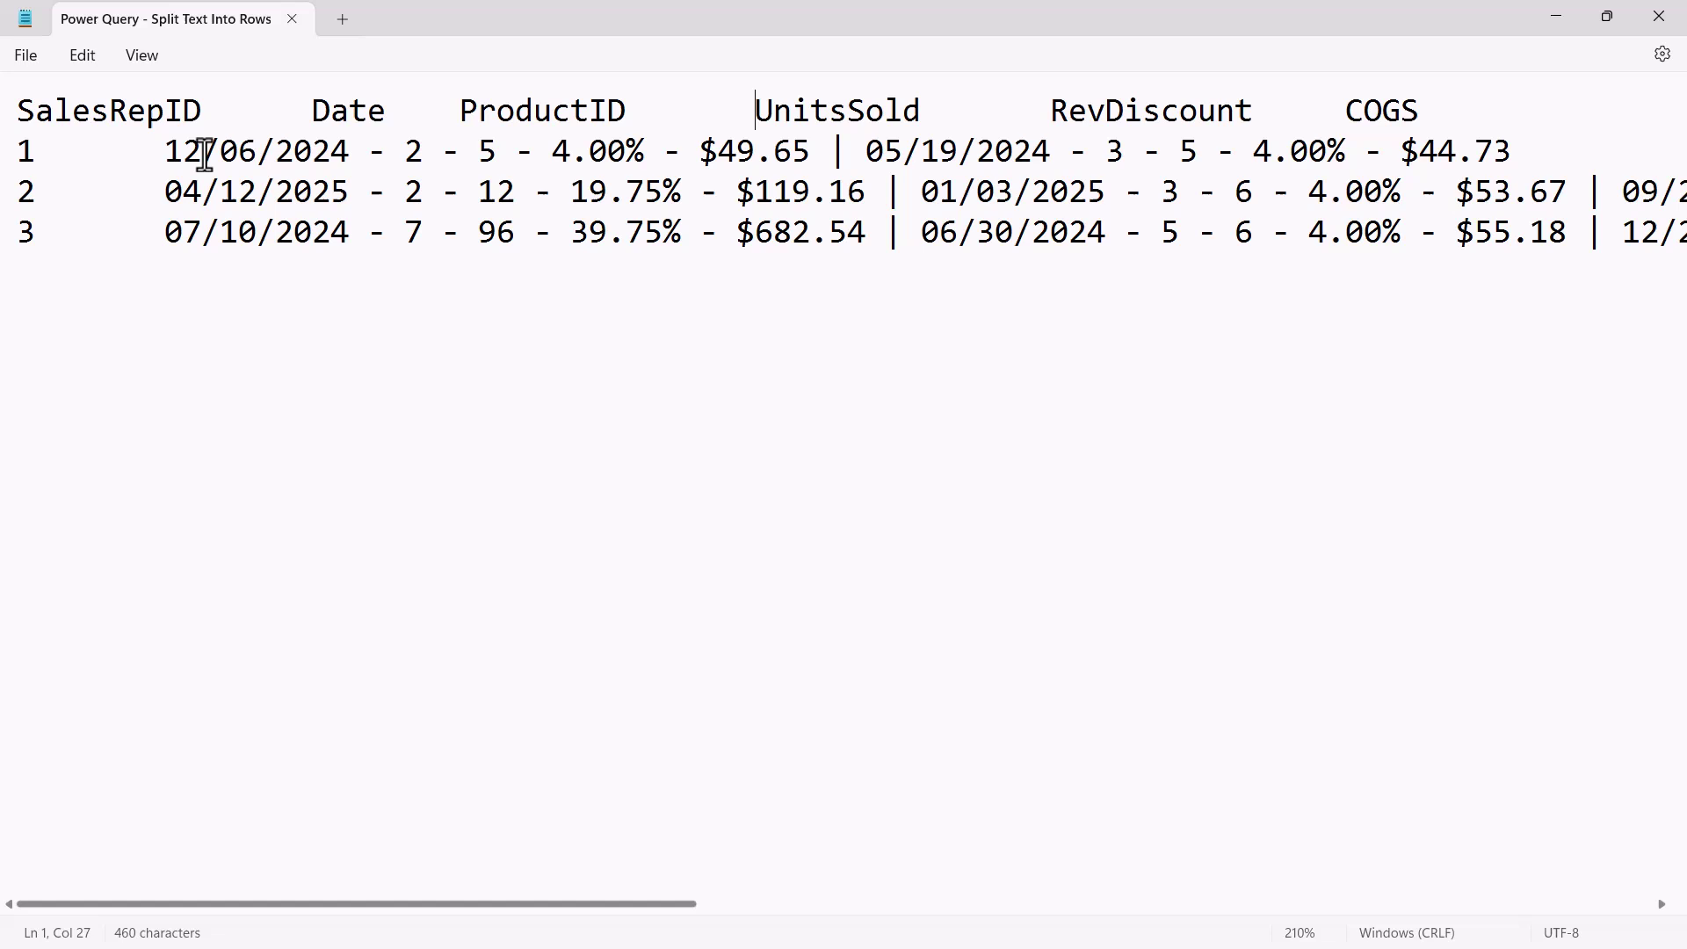
{"action": "left_click_drag", "start_coordinate": [184, 151], "coordinate": [835, 173]}
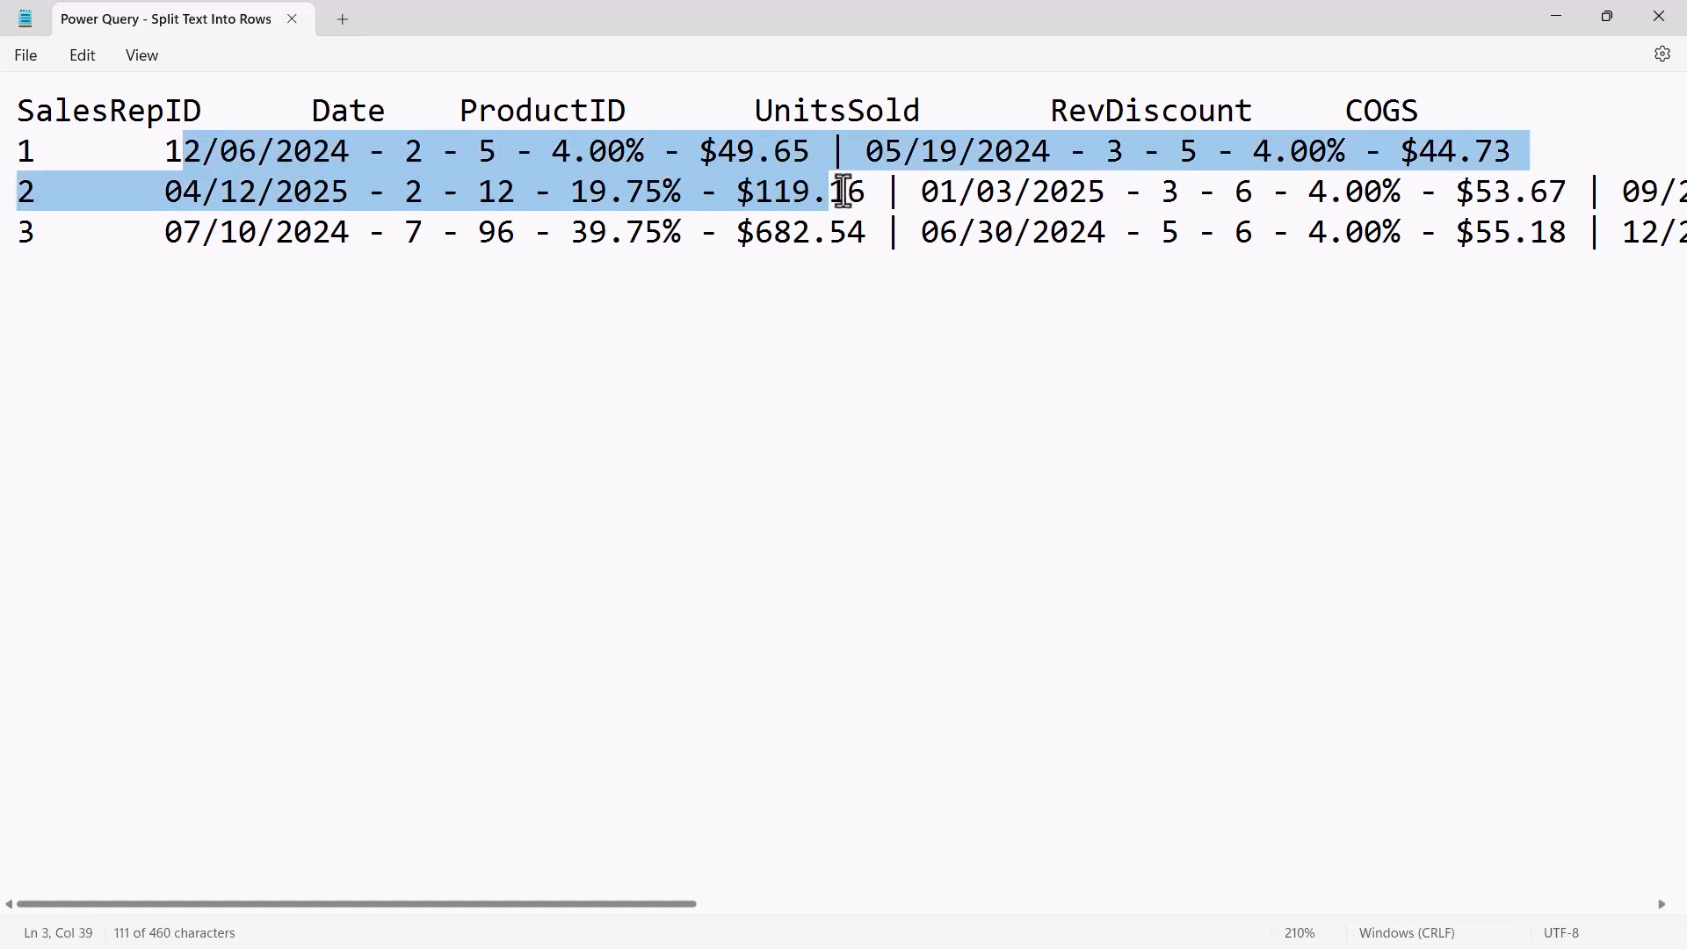
{"action": "left_click", "coordinate": [843, 191]}
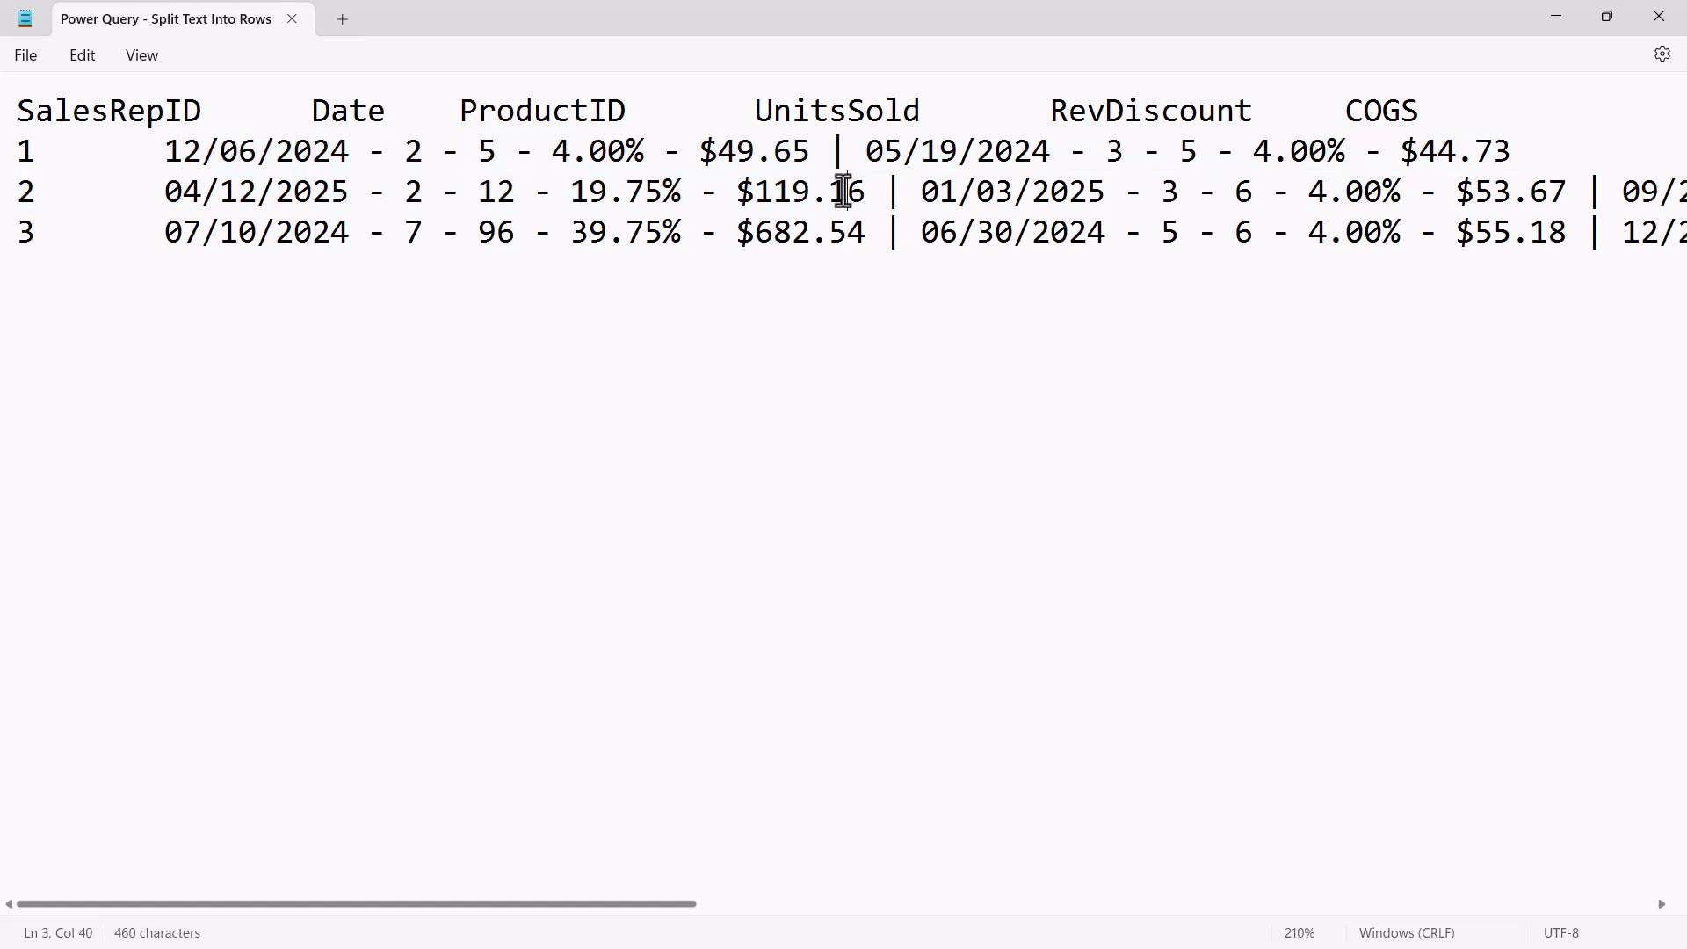
{"action": "triple_click", "coordinate": [22, 155]}
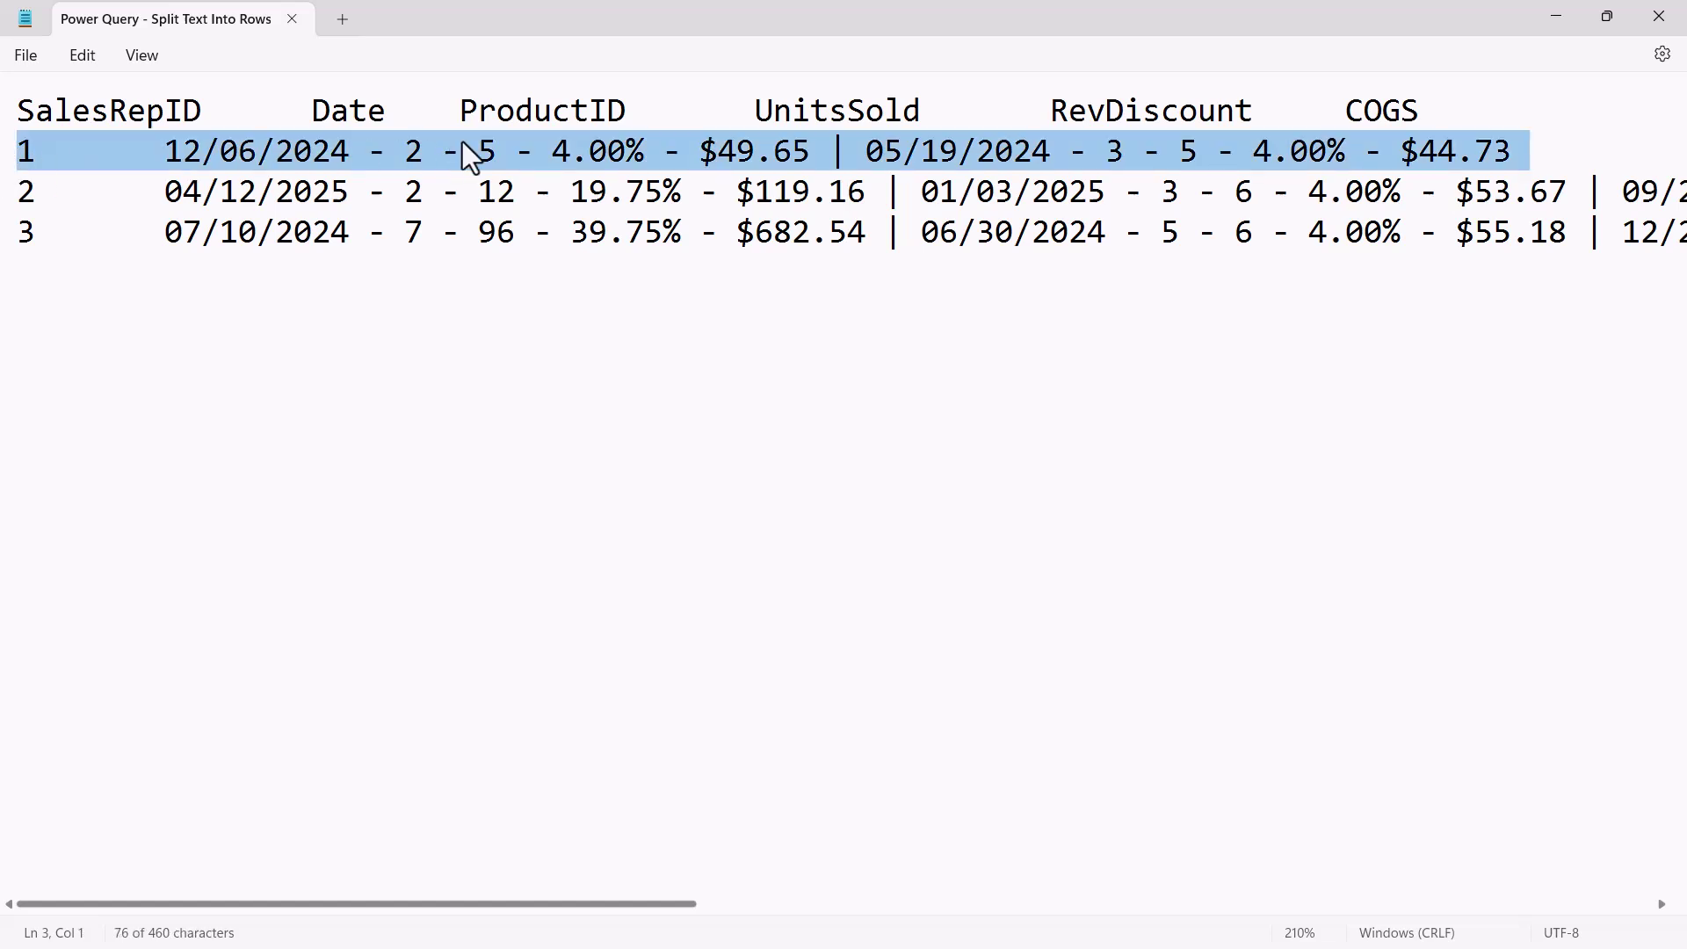
{"action": "left_click_drag", "start_coordinate": [831, 151], "coordinate": [845, 152]}
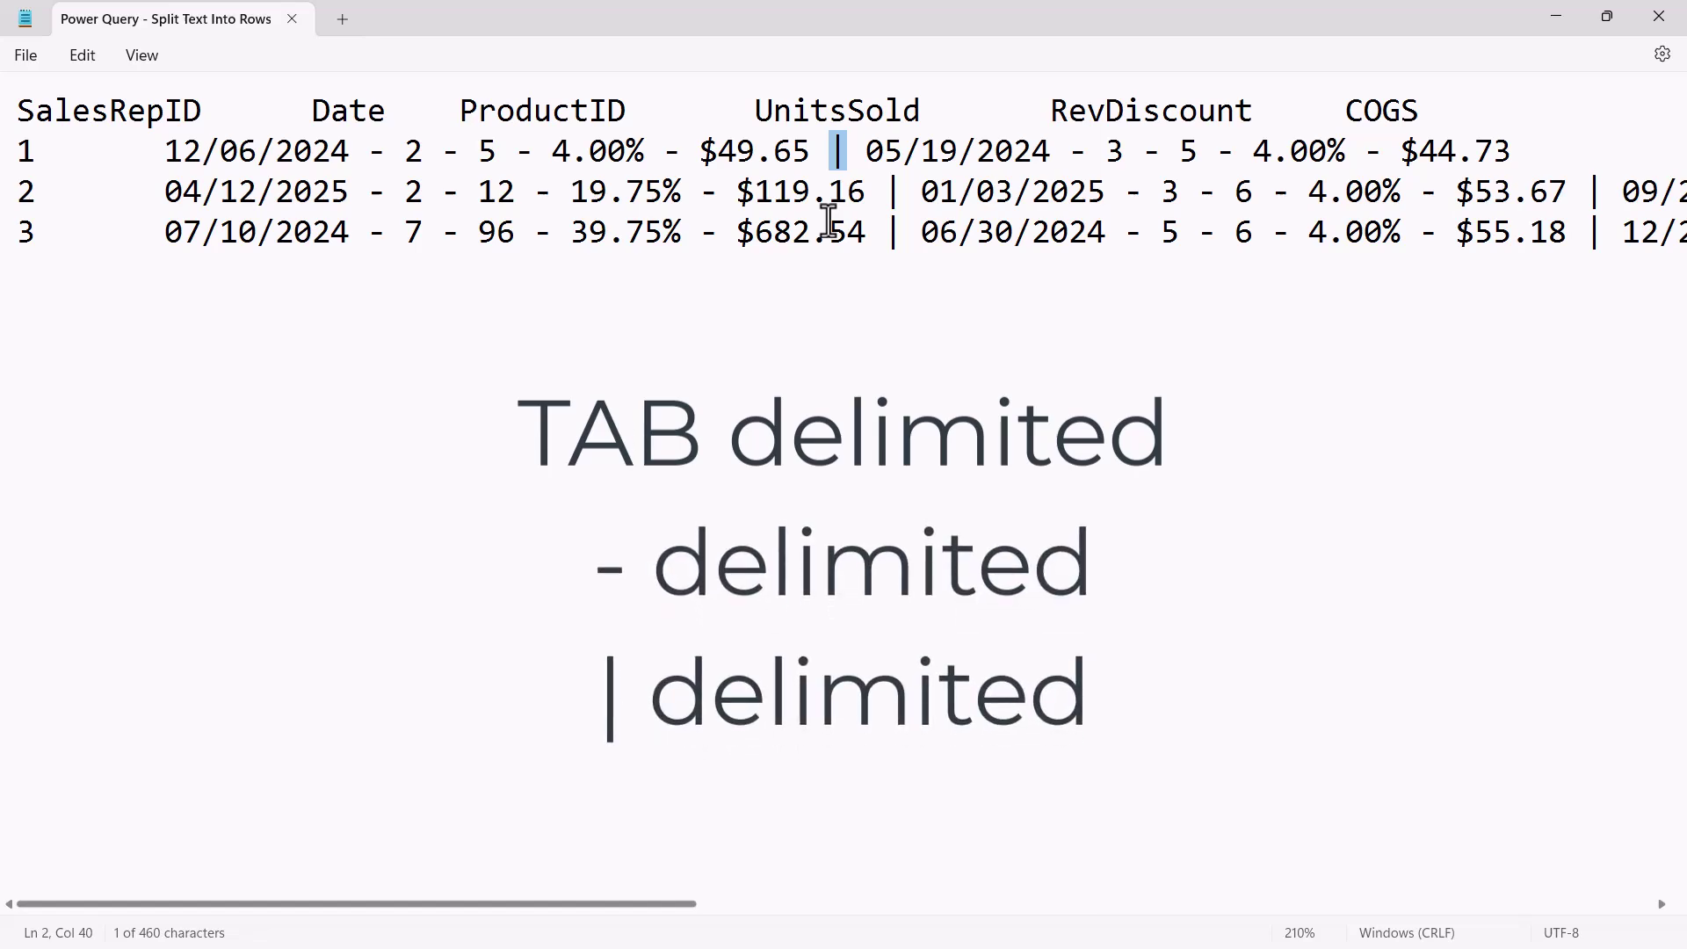
- Zoom out in Notepad and select each of the three record lines in full
{"action": "scroll", "coordinate": [858, 301], "scroll_direction": "down", "scroll_amount": 10}
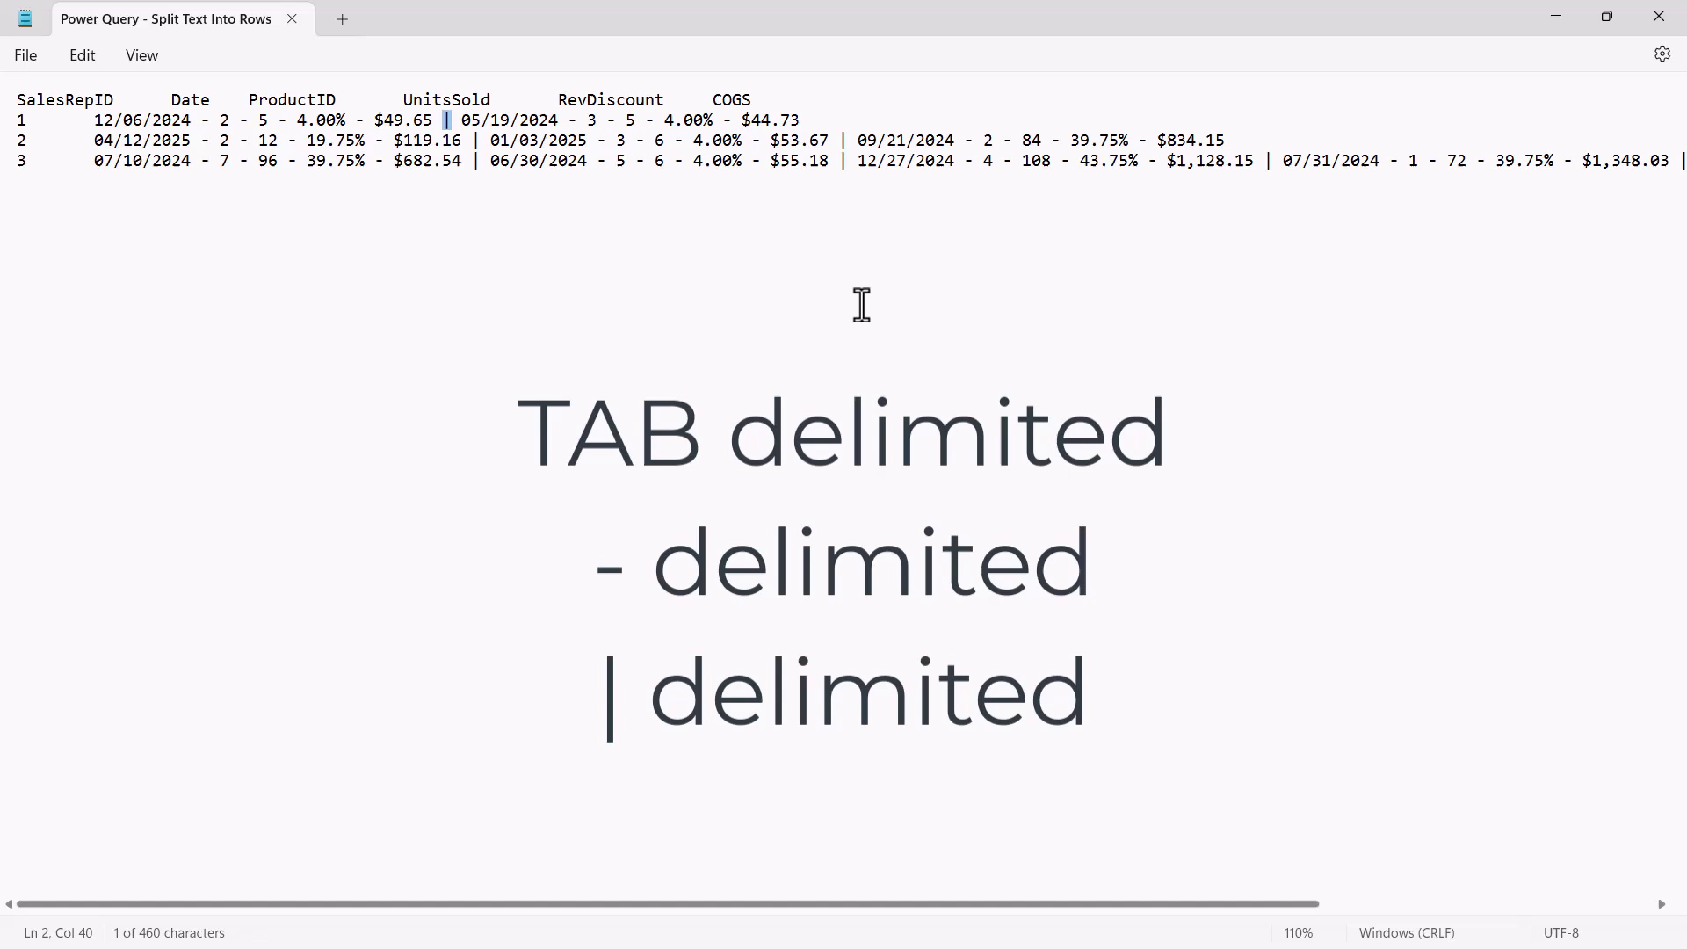
{"action": "scroll", "coordinate": [860, 304], "scroll_direction": "down", "scroll_amount": 3}
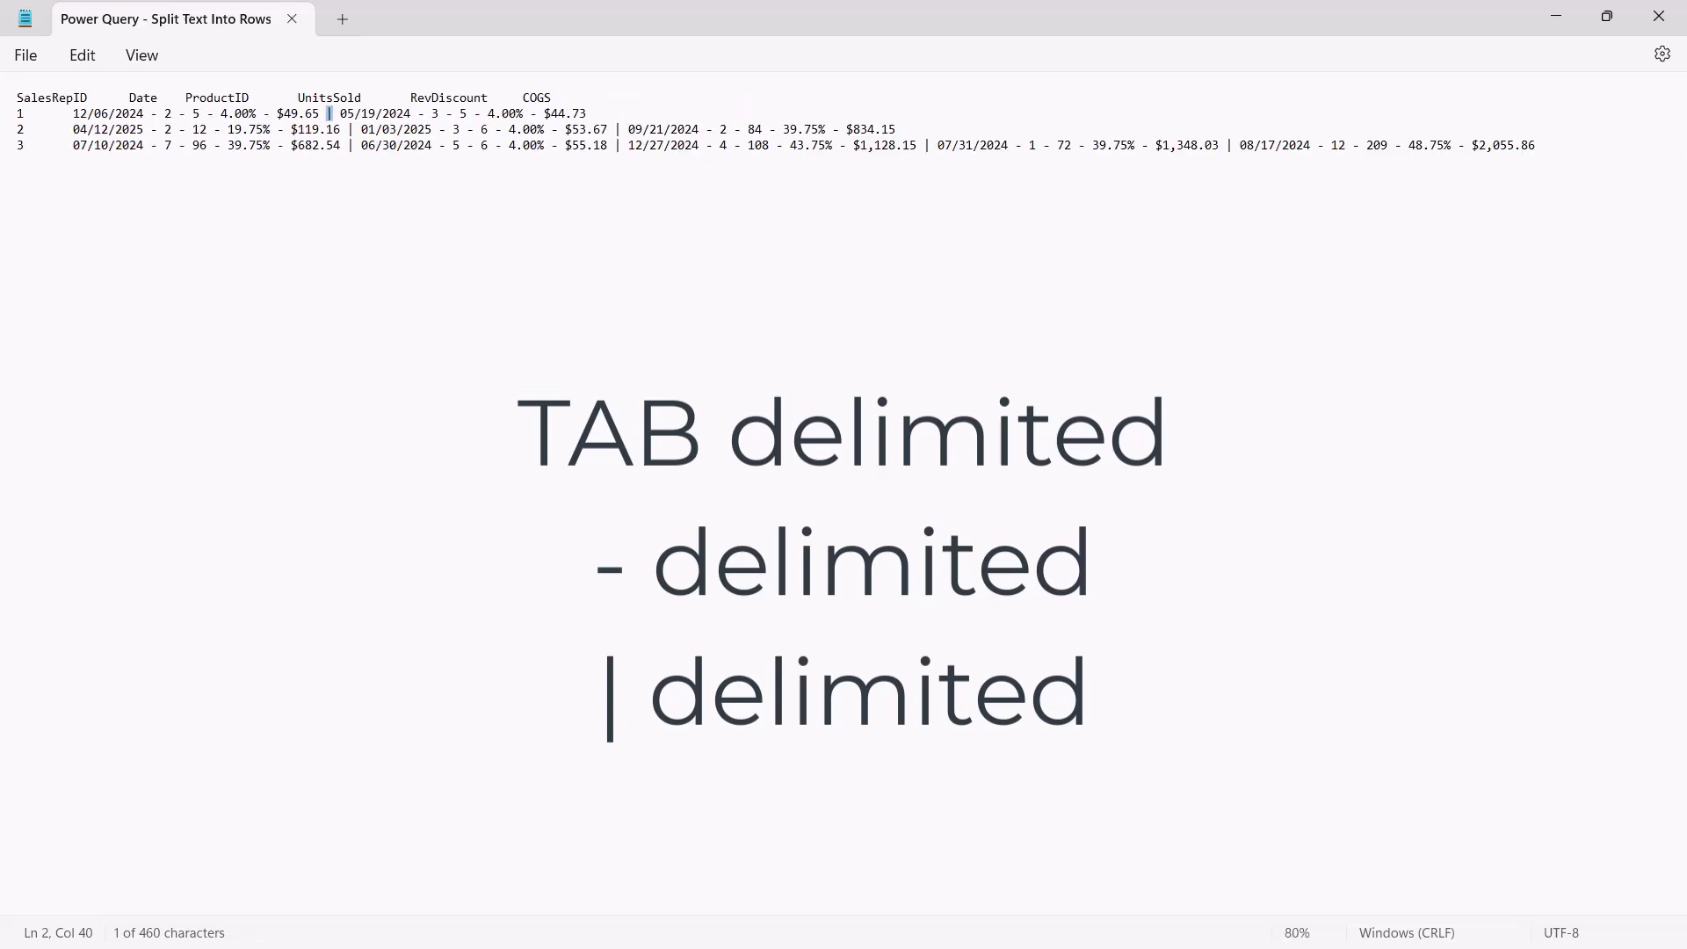
{"action": "triple_click", "coordinate": [5, 114]}
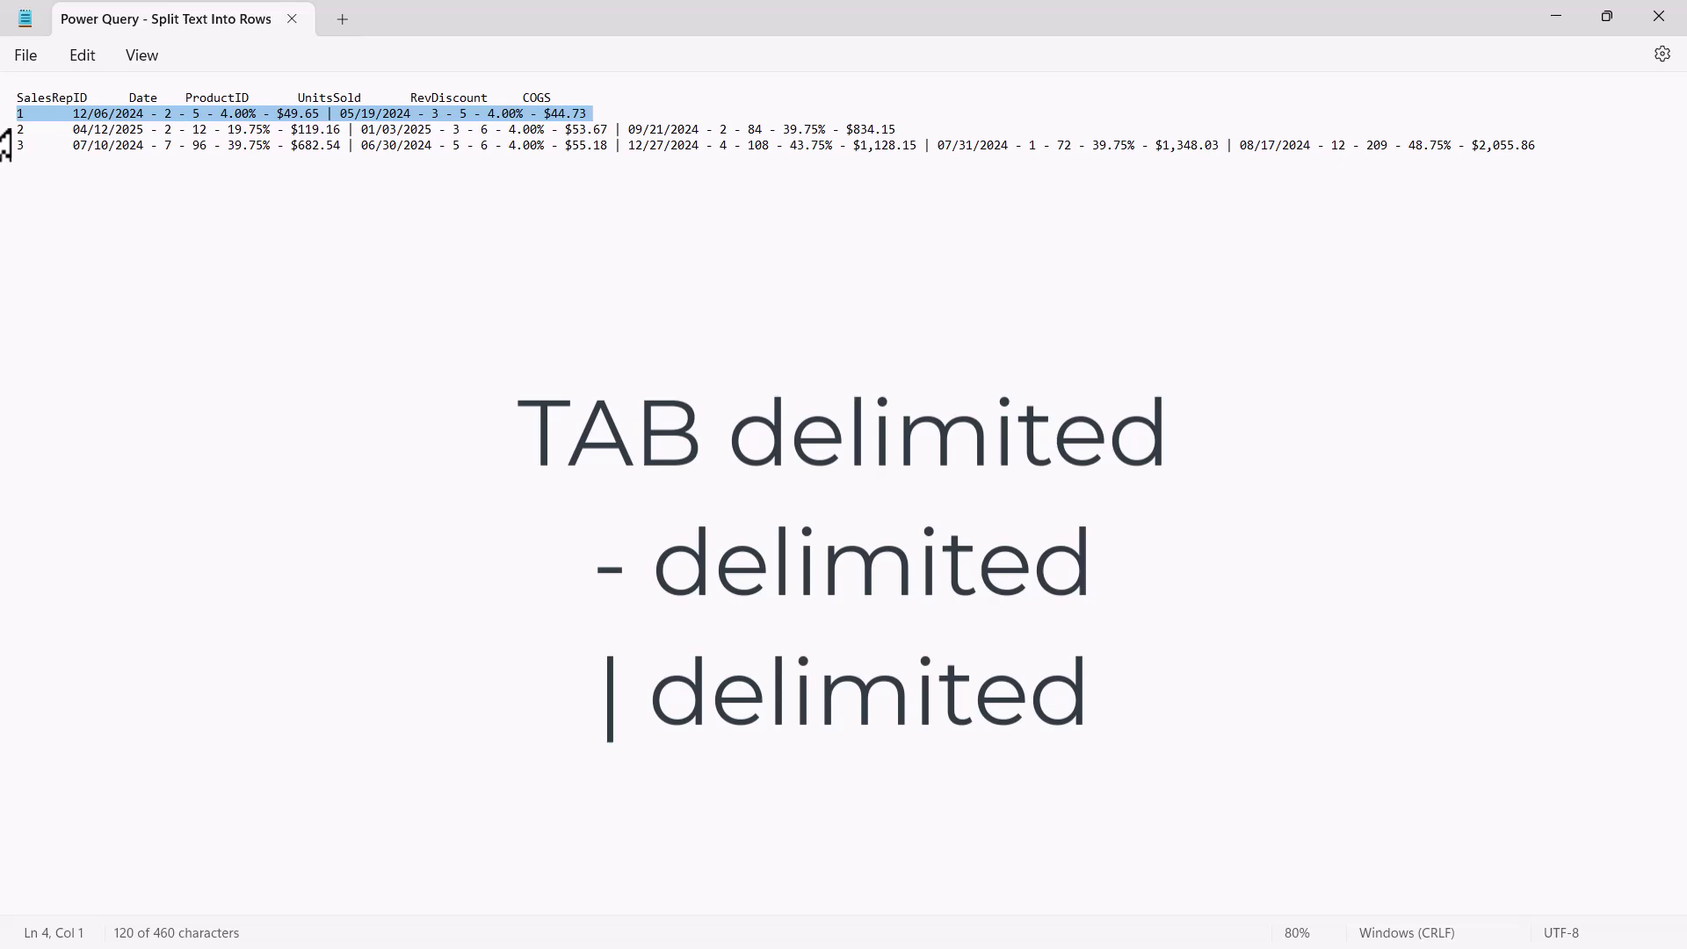
{"action": "triple_click", "coordinate": [5, 132]}
{"action": "triple_click", "coordinate": [5, 148]}
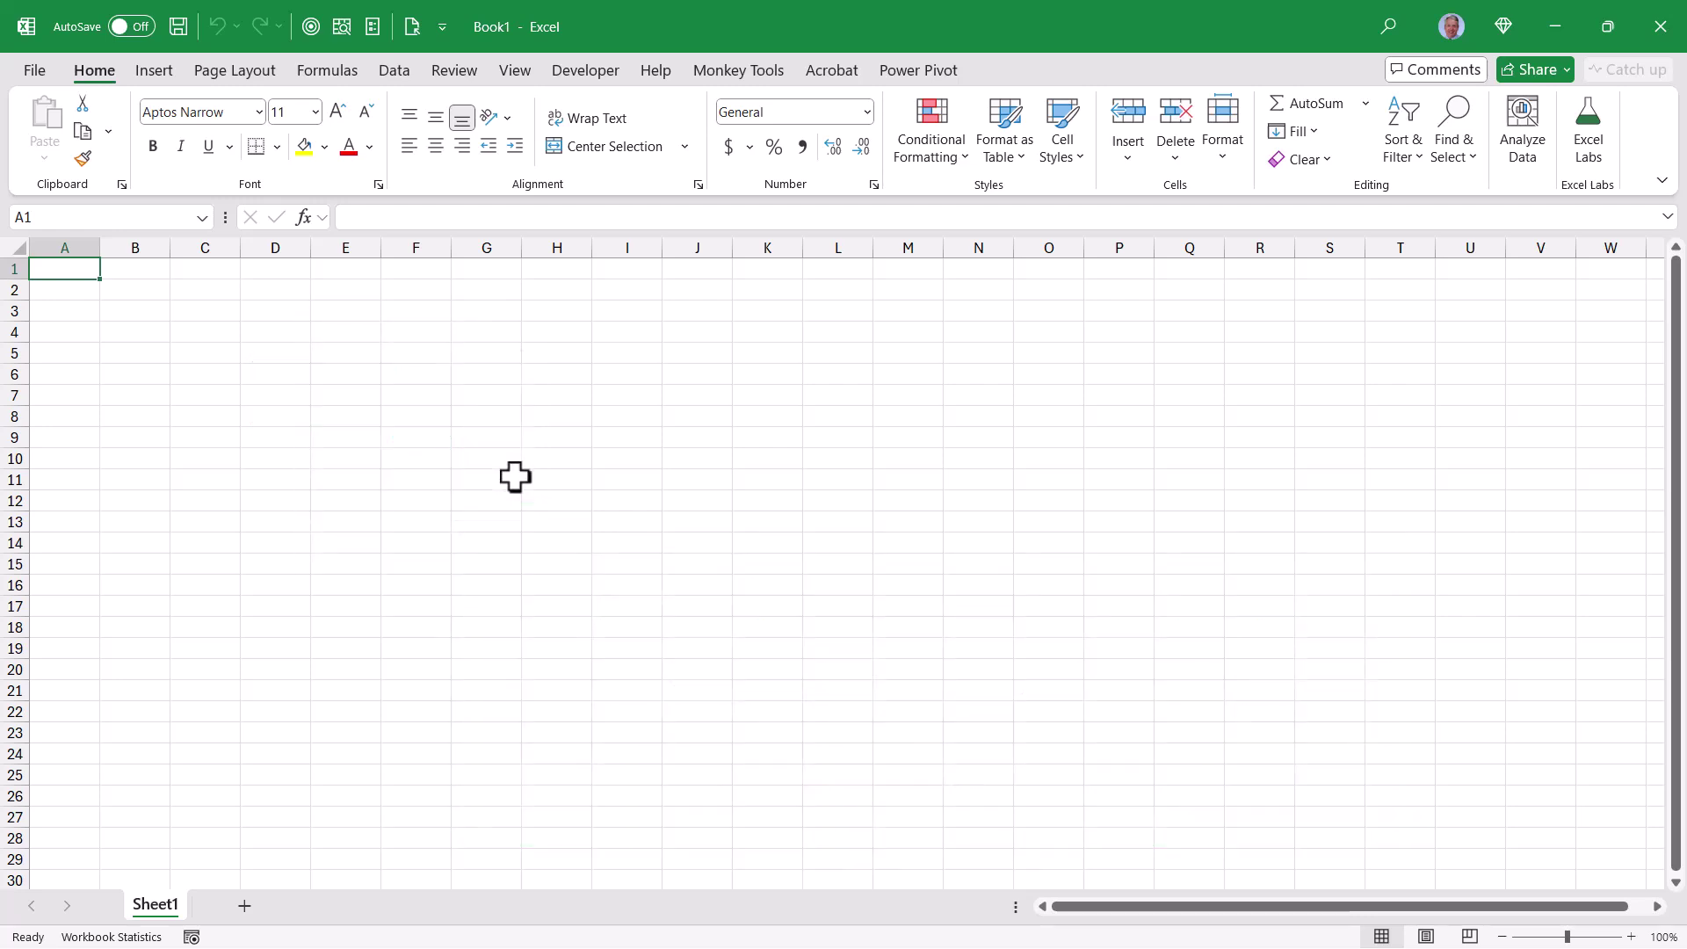
- Import Power Query - Split Text Into Rows.txt from Text/CSV, using Tab as delimiter
{"action": "left_click", "coordinate": [393, 75]}
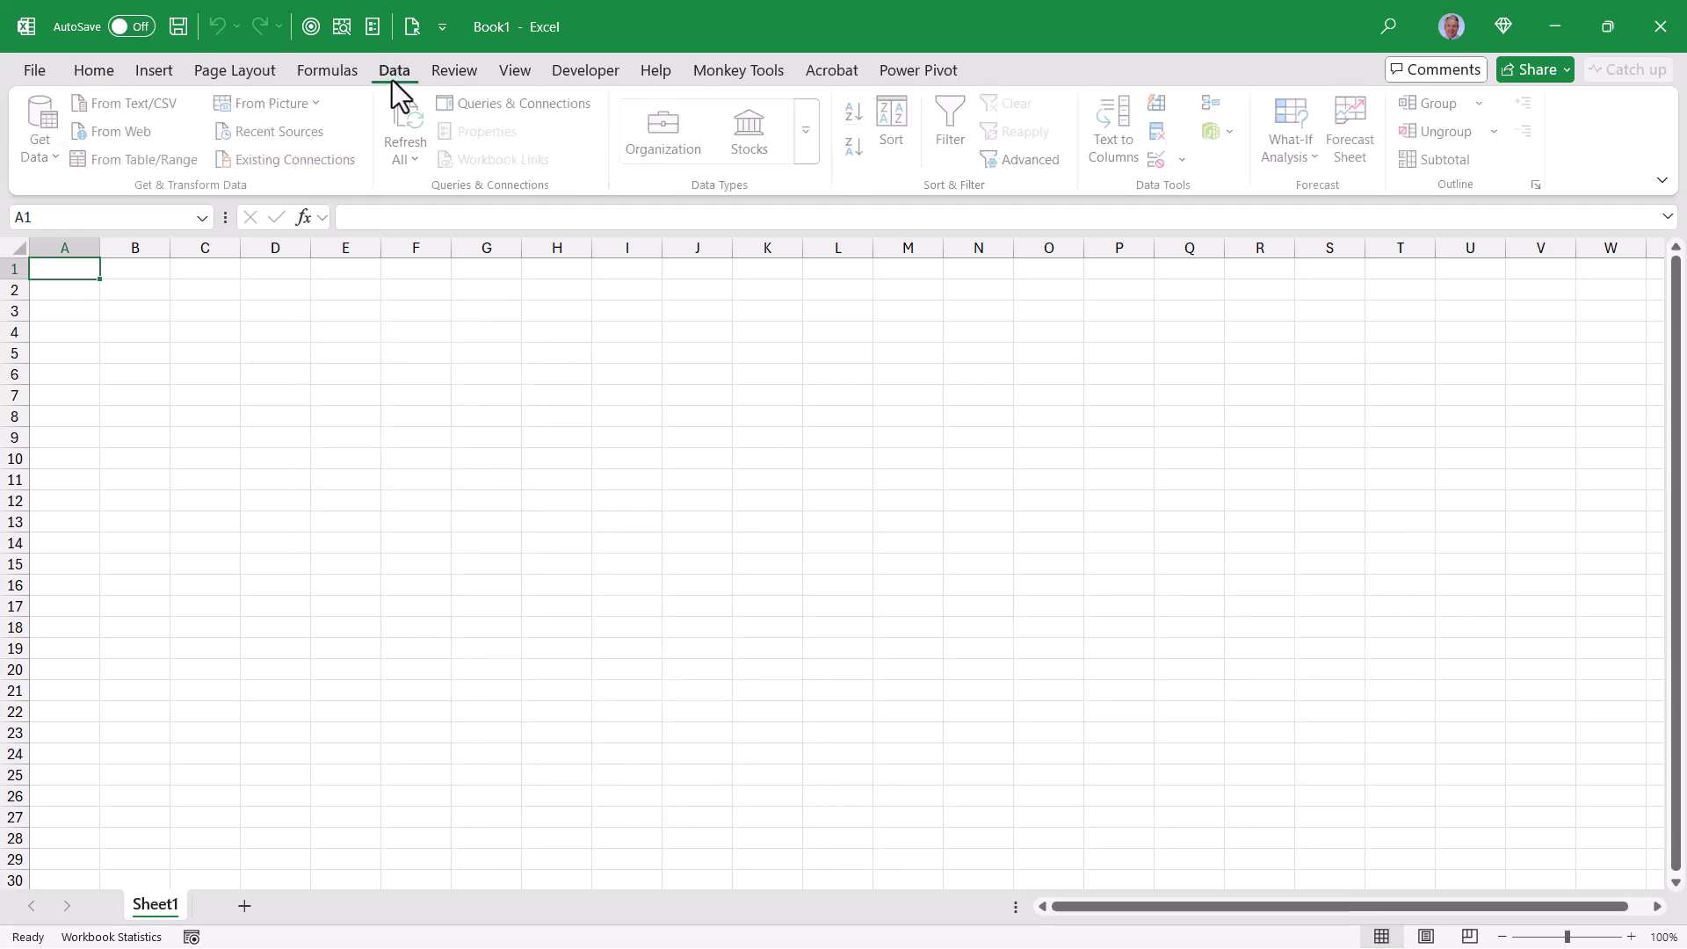
{"action": "left_click", "coordinate": [115, 95]}
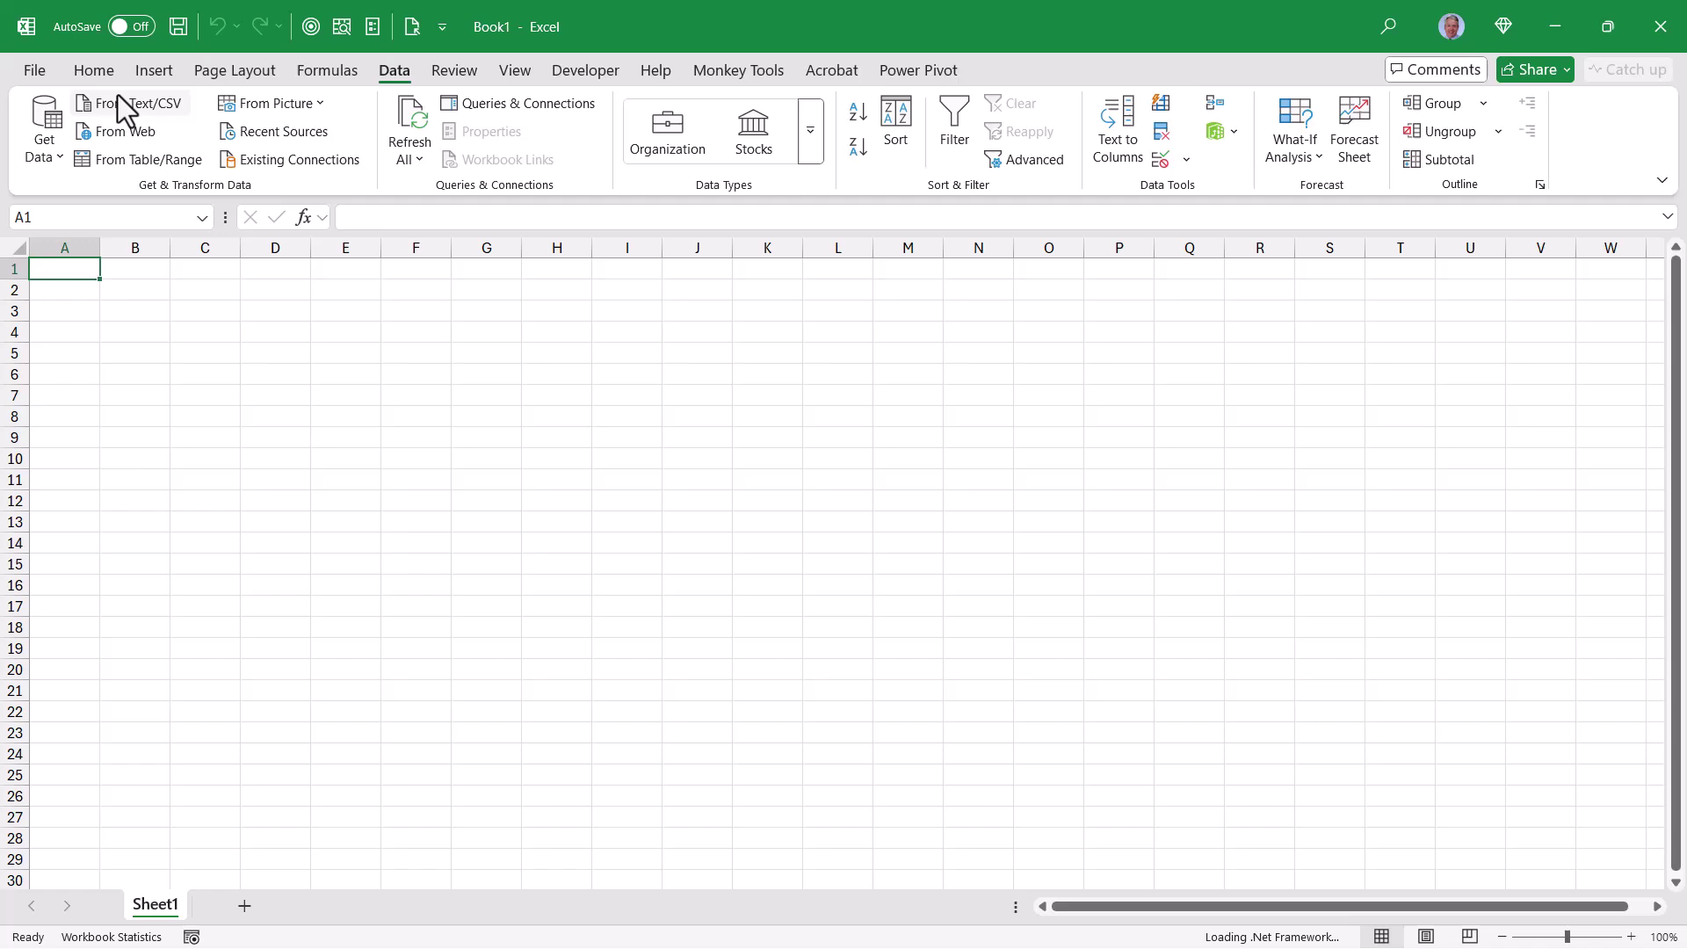
{"action": "left_click", "coordinate": [182, 435]}
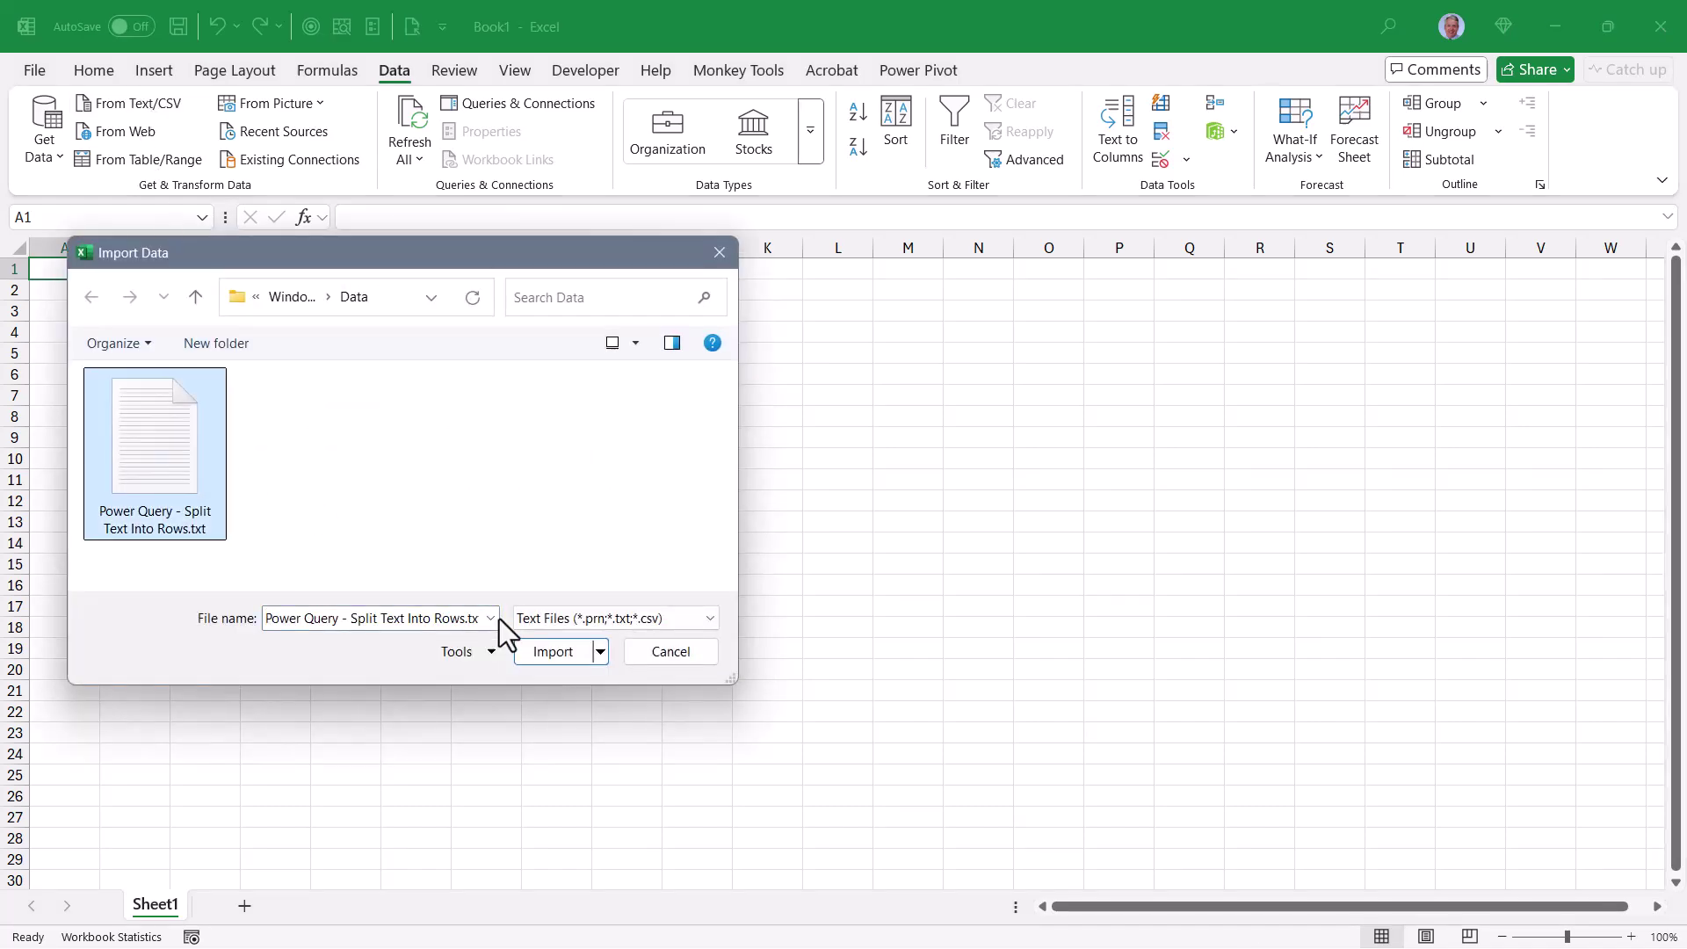
{"action": "left_click", "coordinate": [535, 651]}
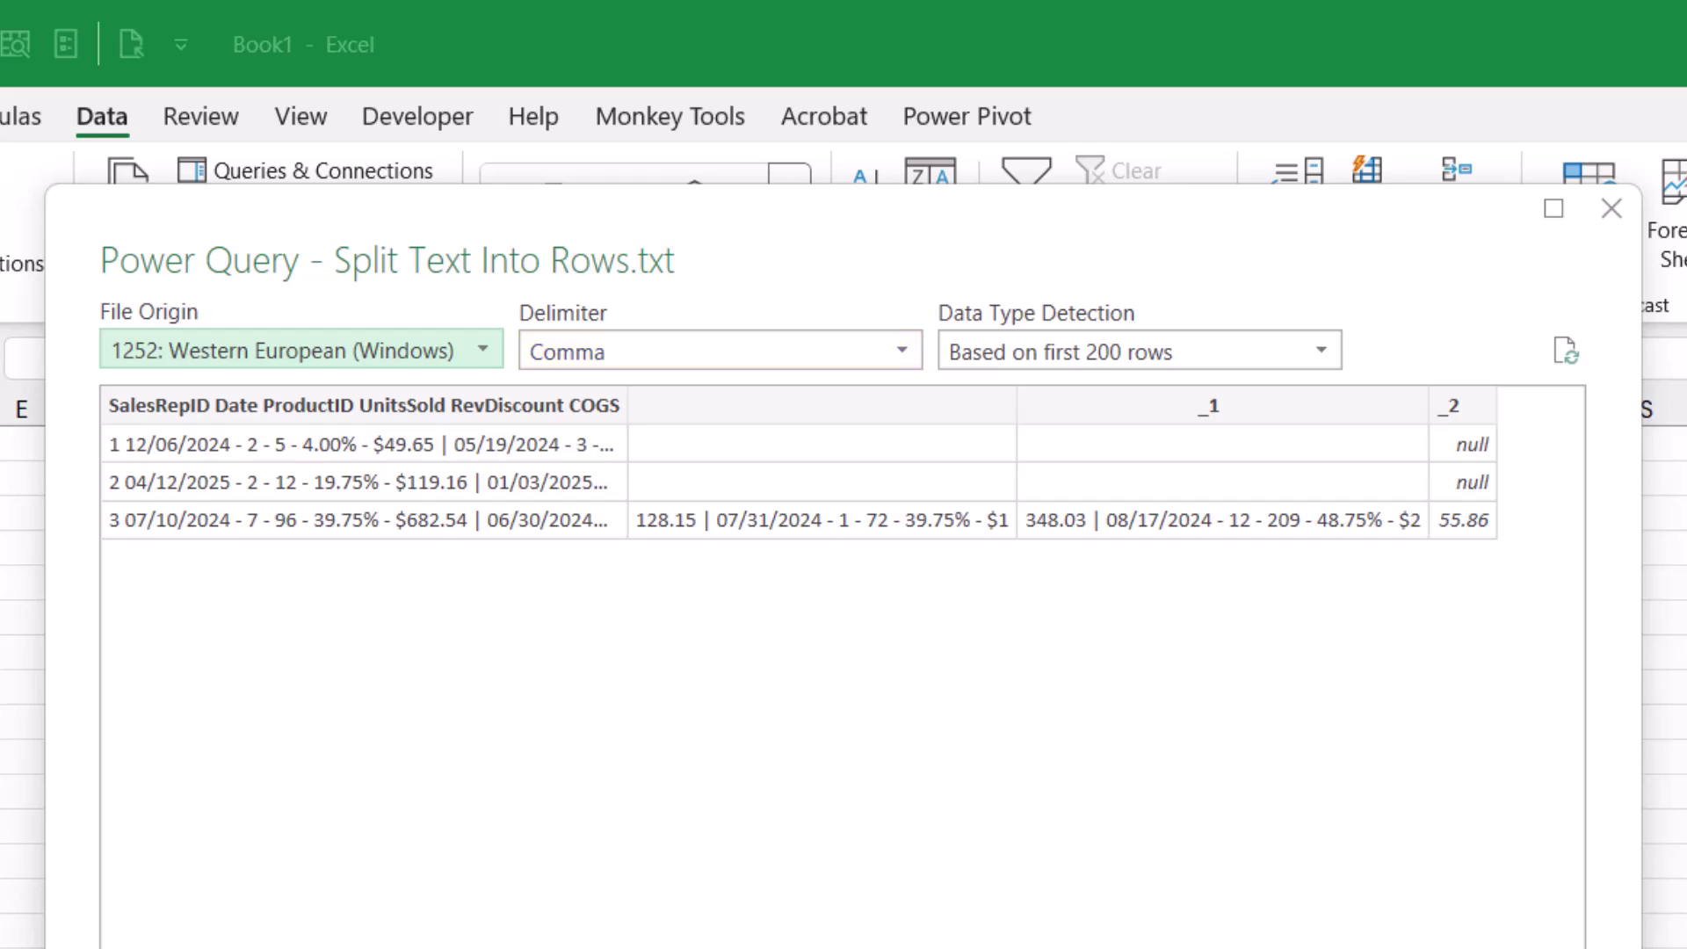
{"action": "left_click", "coordinate": [898, 361]}
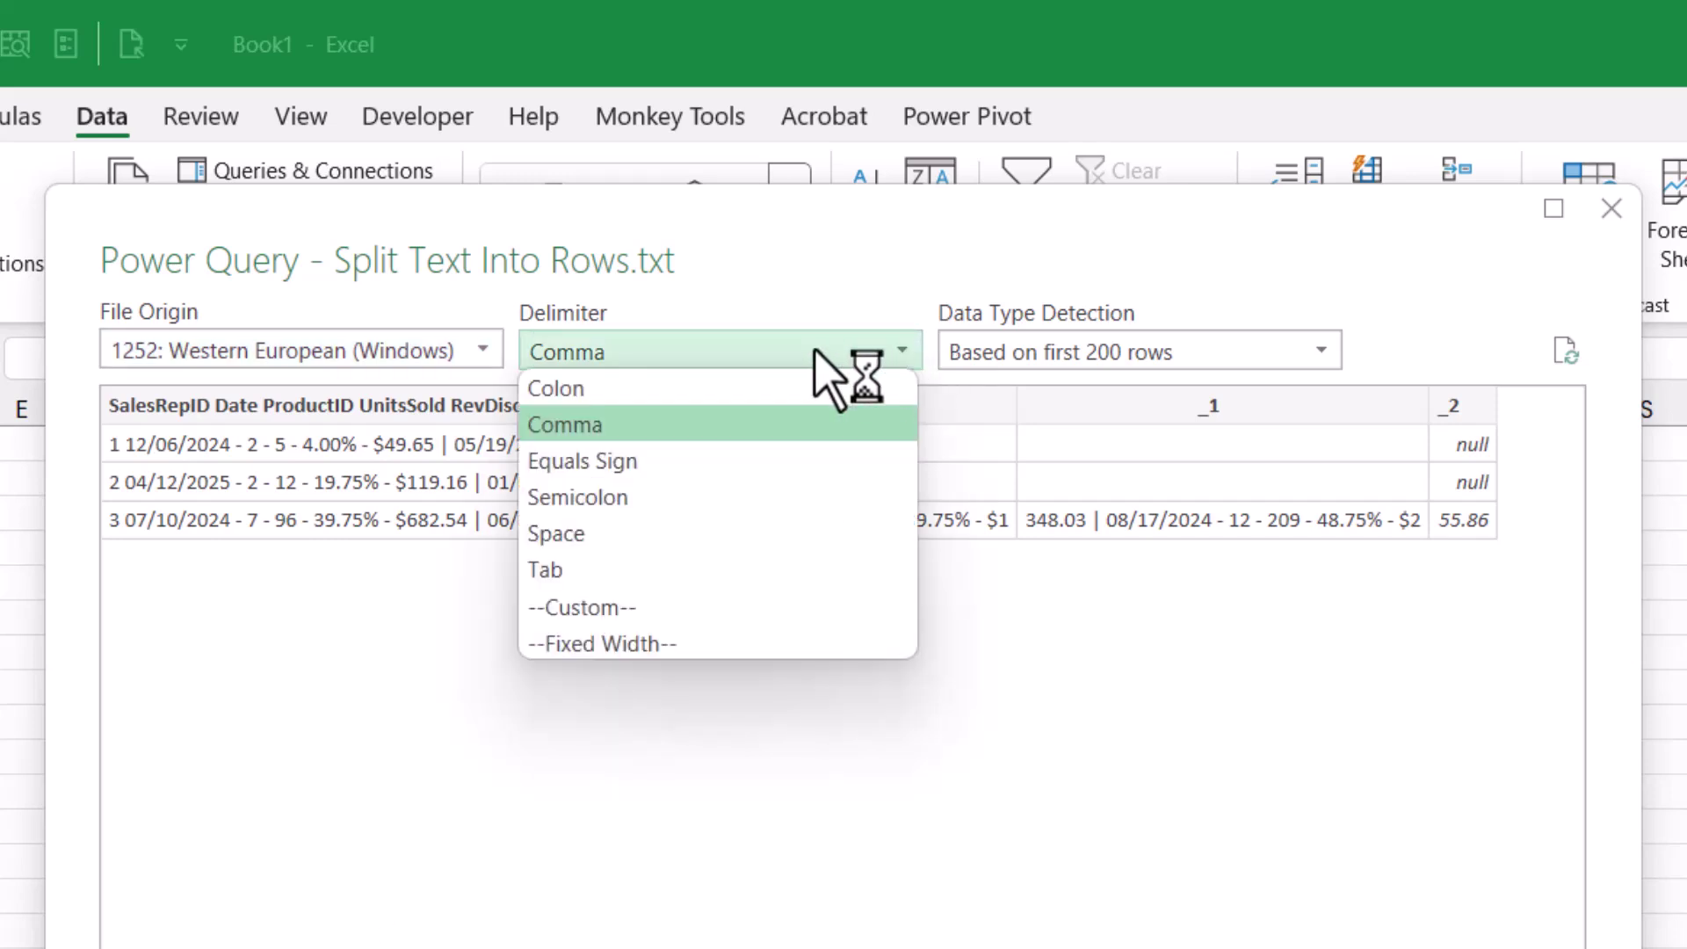
{"action": "left_click", "coordinate": [612, 573]}
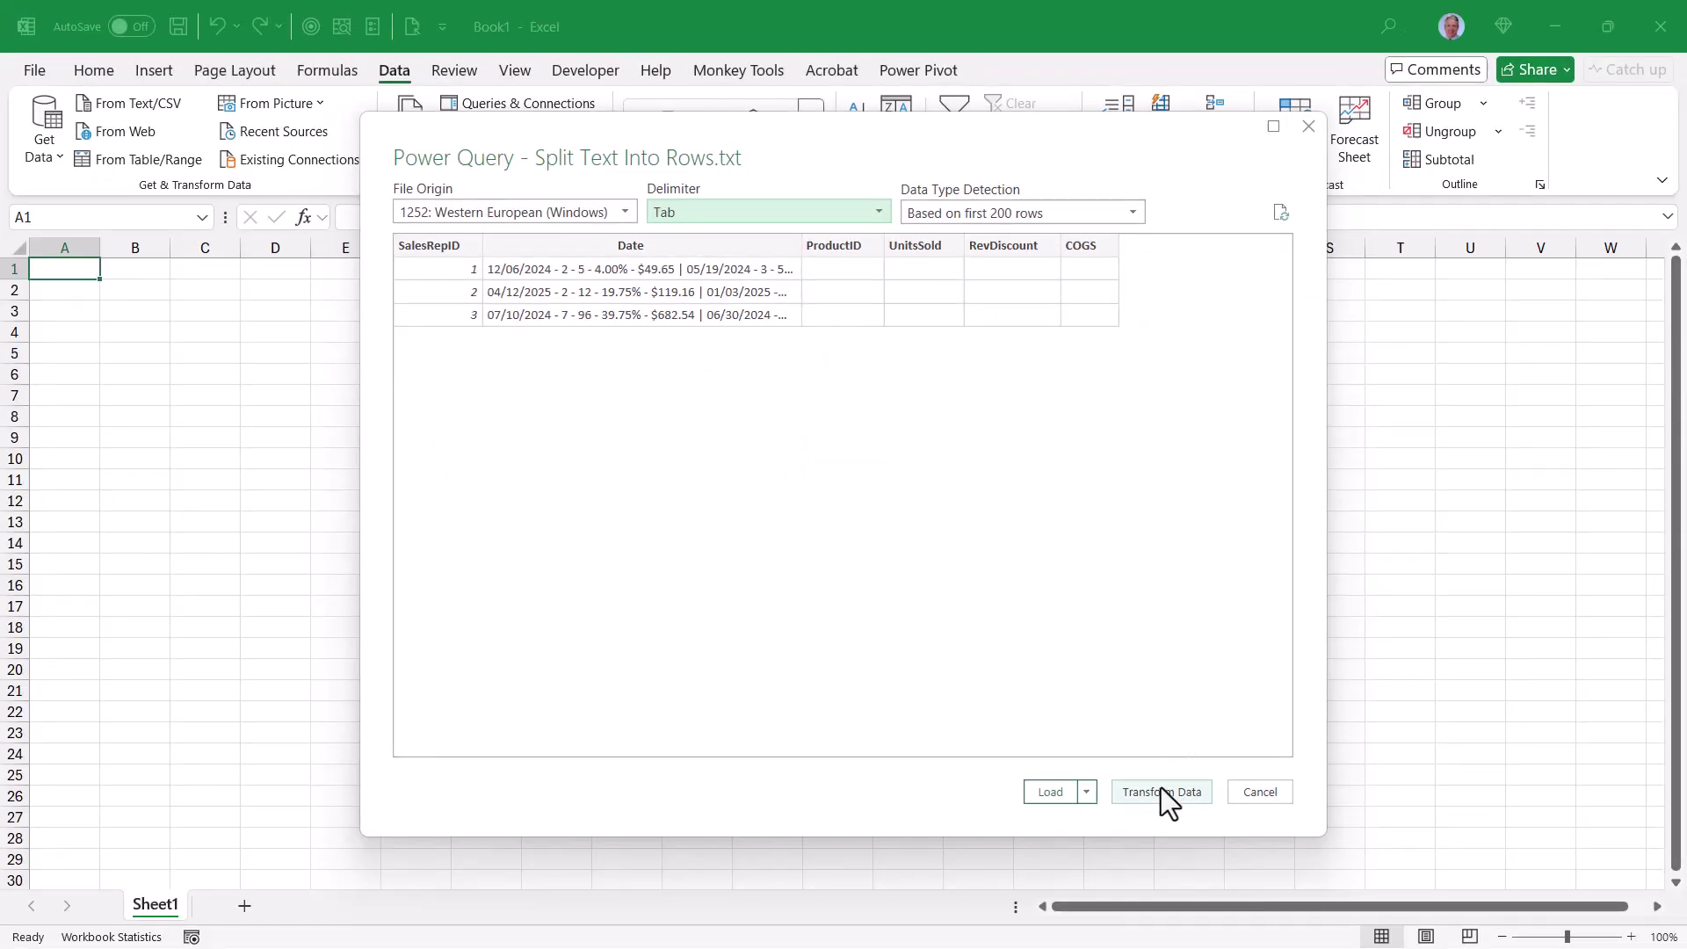
- Open the query in Power Query Editor and inspect row 1's pipe-separated Date transactions
{"action": "left_click", "coordinate": [1162, 789]}
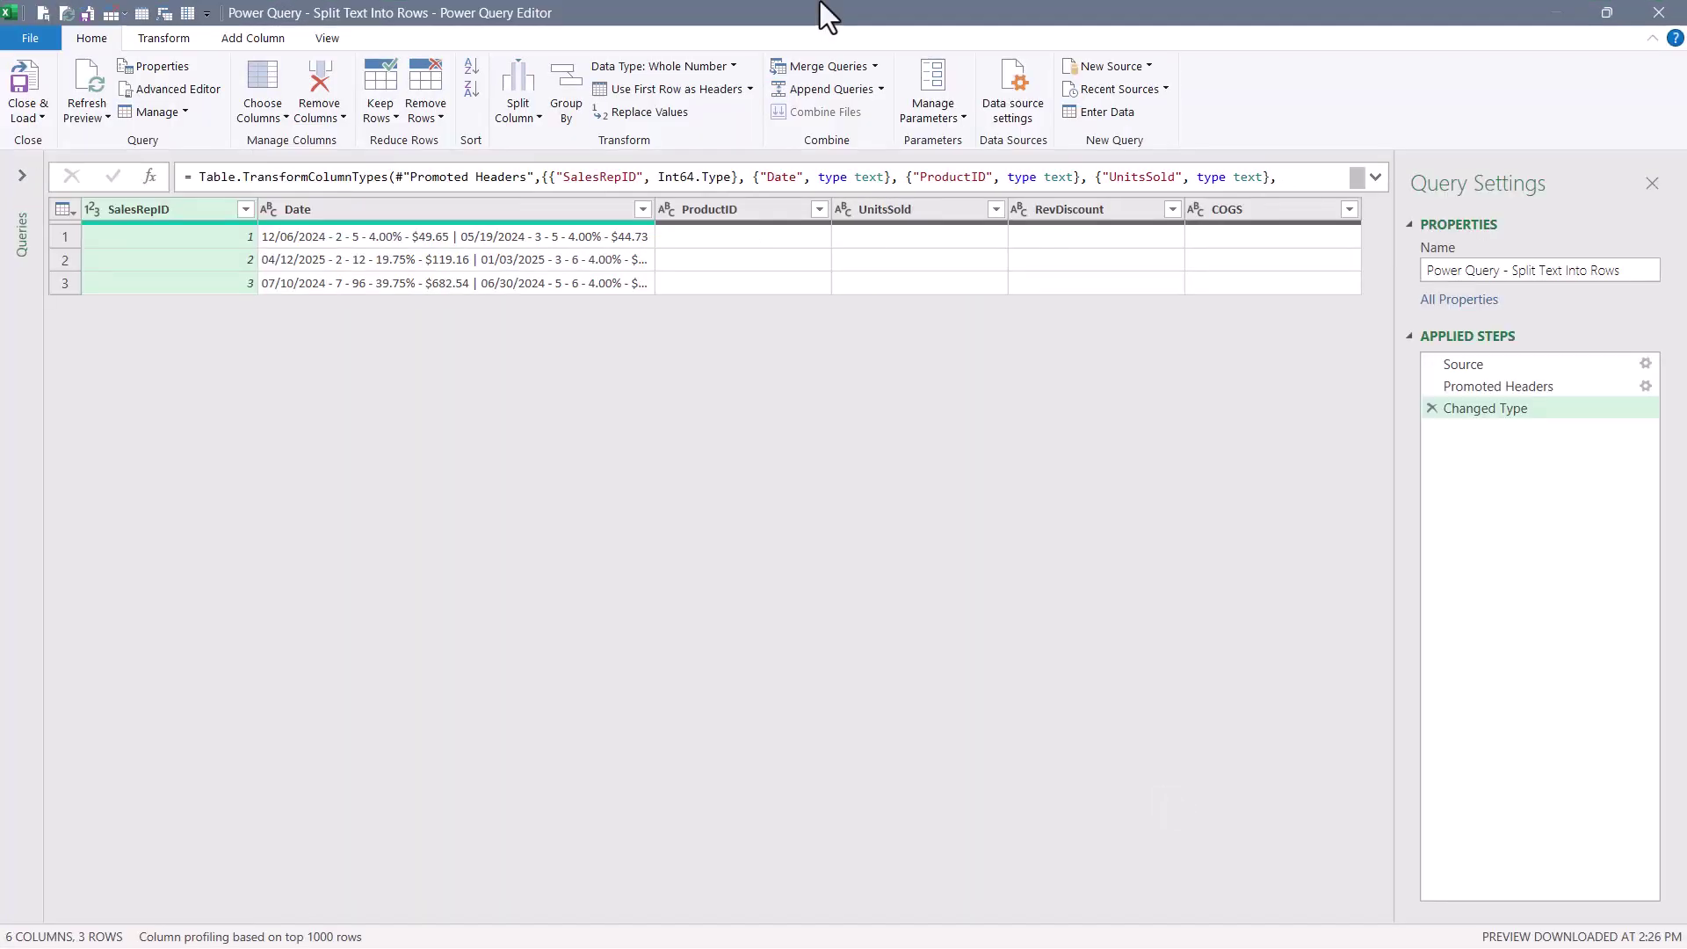
{"action": "left_click", "coordinate": [436, 239]}
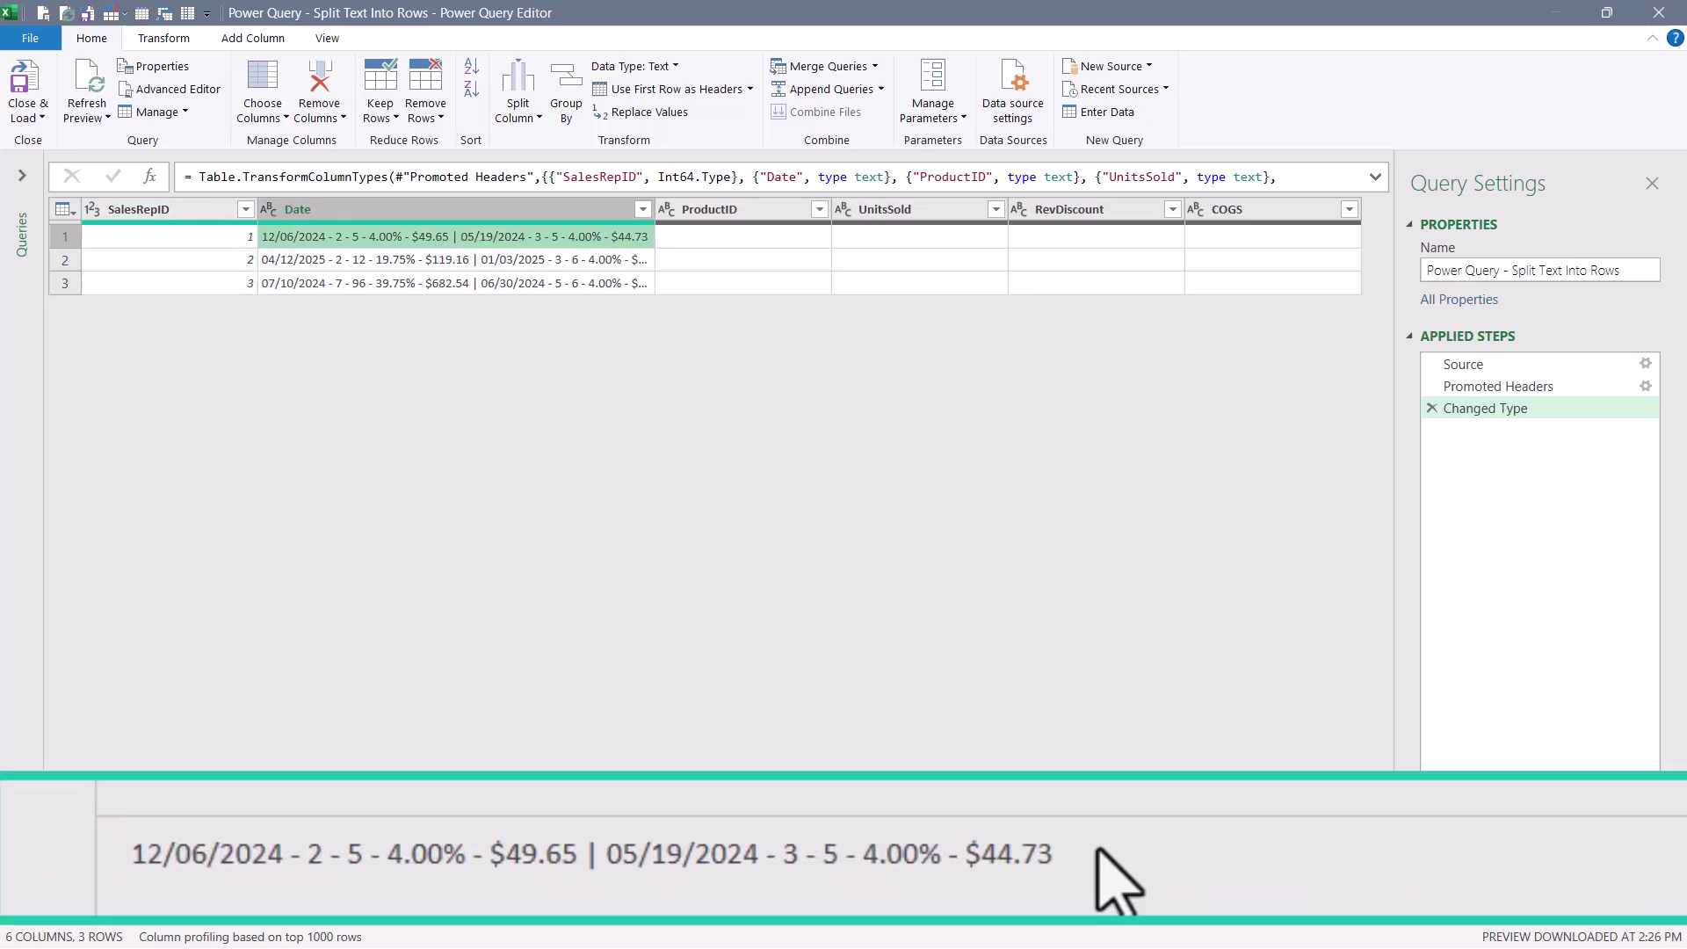
{"action": "left_click_drag", "start_coordinate": [60, 813], "coordinate": [184, 815]}
{"action": "left_click_drag", "start_coordinate": [434, 884], "coordinate": [1175, 900]}
{"action": "left_click", "coordinate": [577, 843]}
{"action": "left_click_drag", "start_coordinate": [578, 844], "coordinate": [605, 847]}
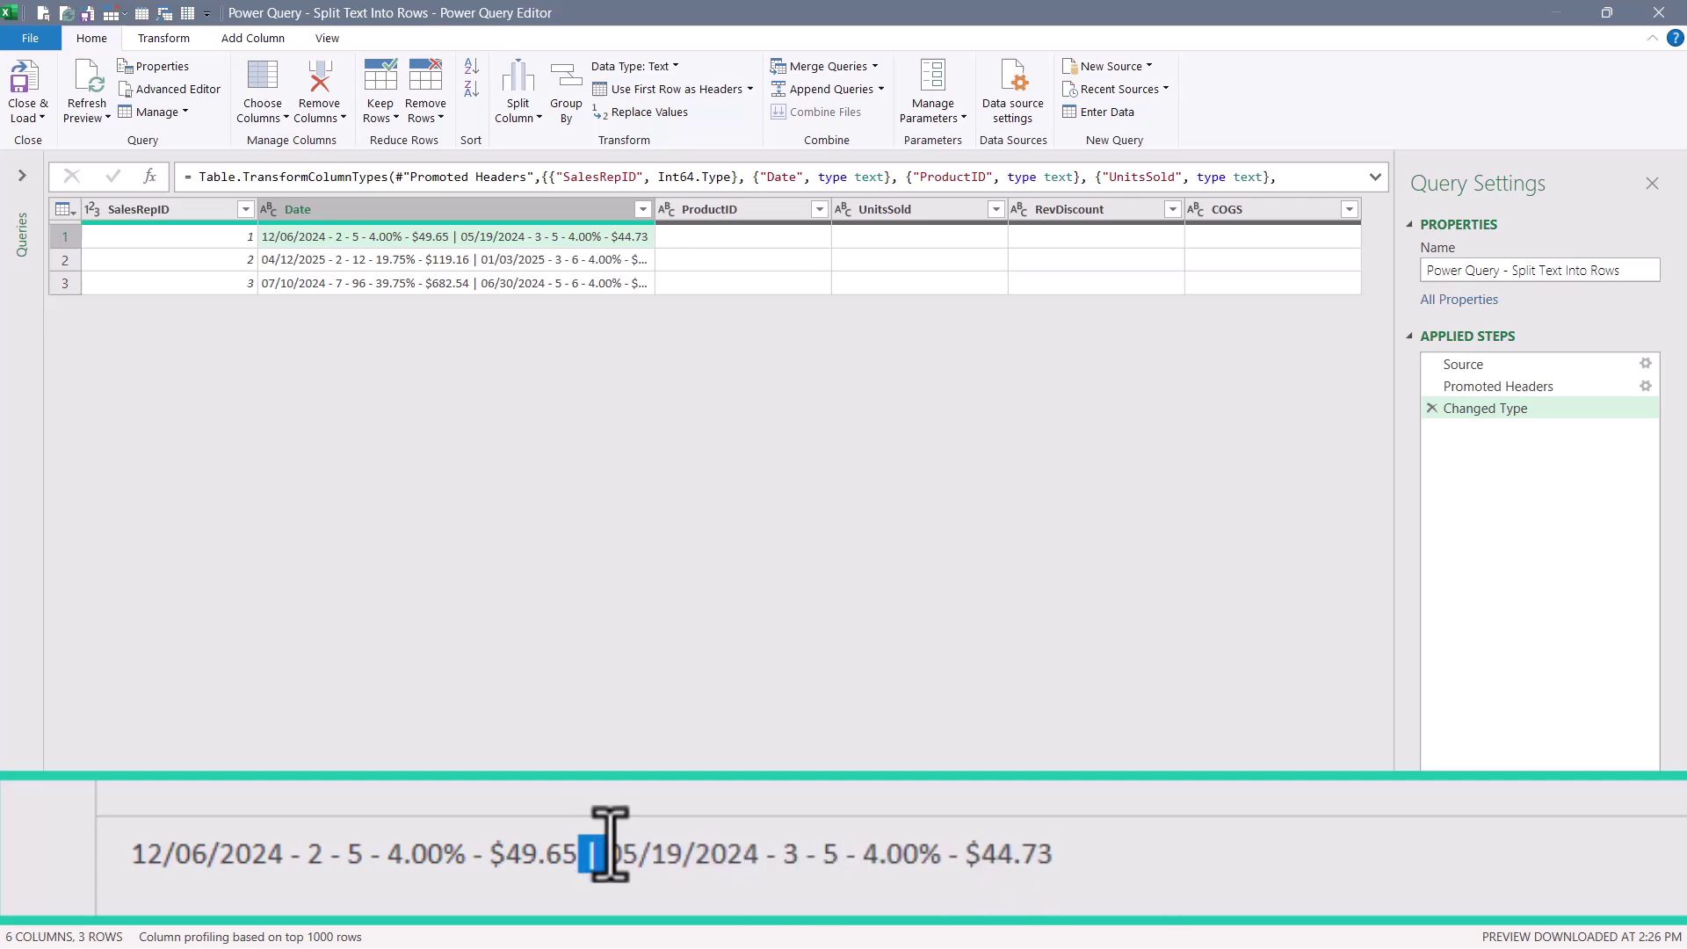
- Step down to inspect the full Date values of rows 2 and 3
{"action": "key", "text": "Down"}
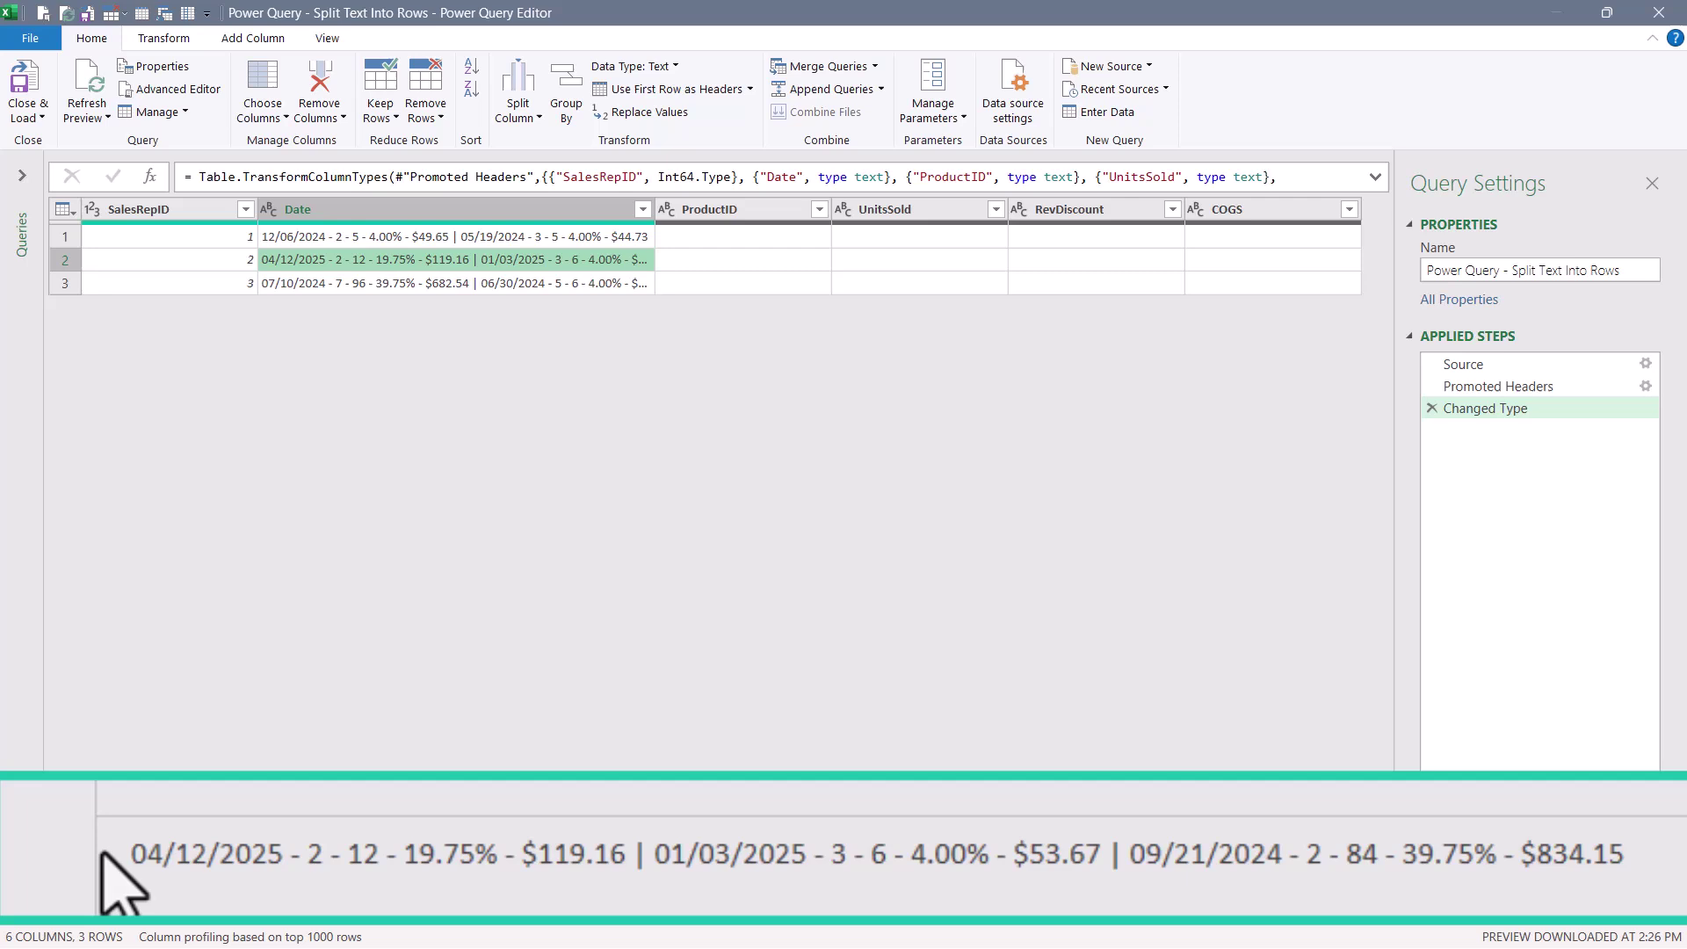
{"action": "left_click_drag", "start_coordinate": [119, 850], "coordinate": [1667, 887]}
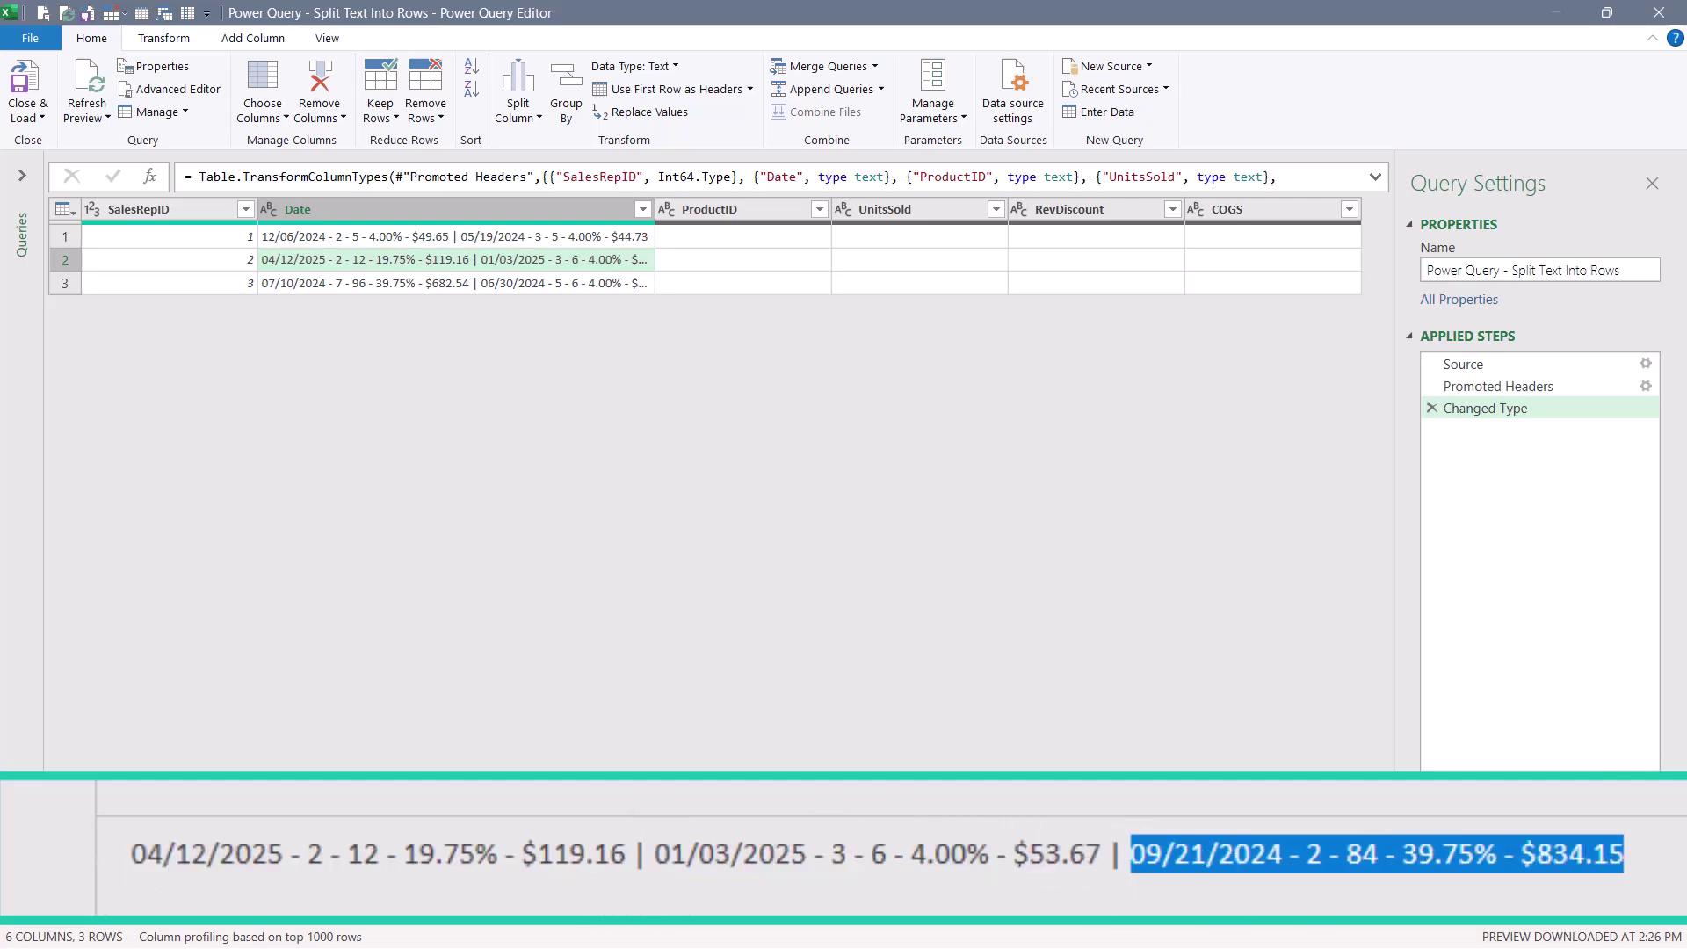
{"action": "key", "text": "Down"}
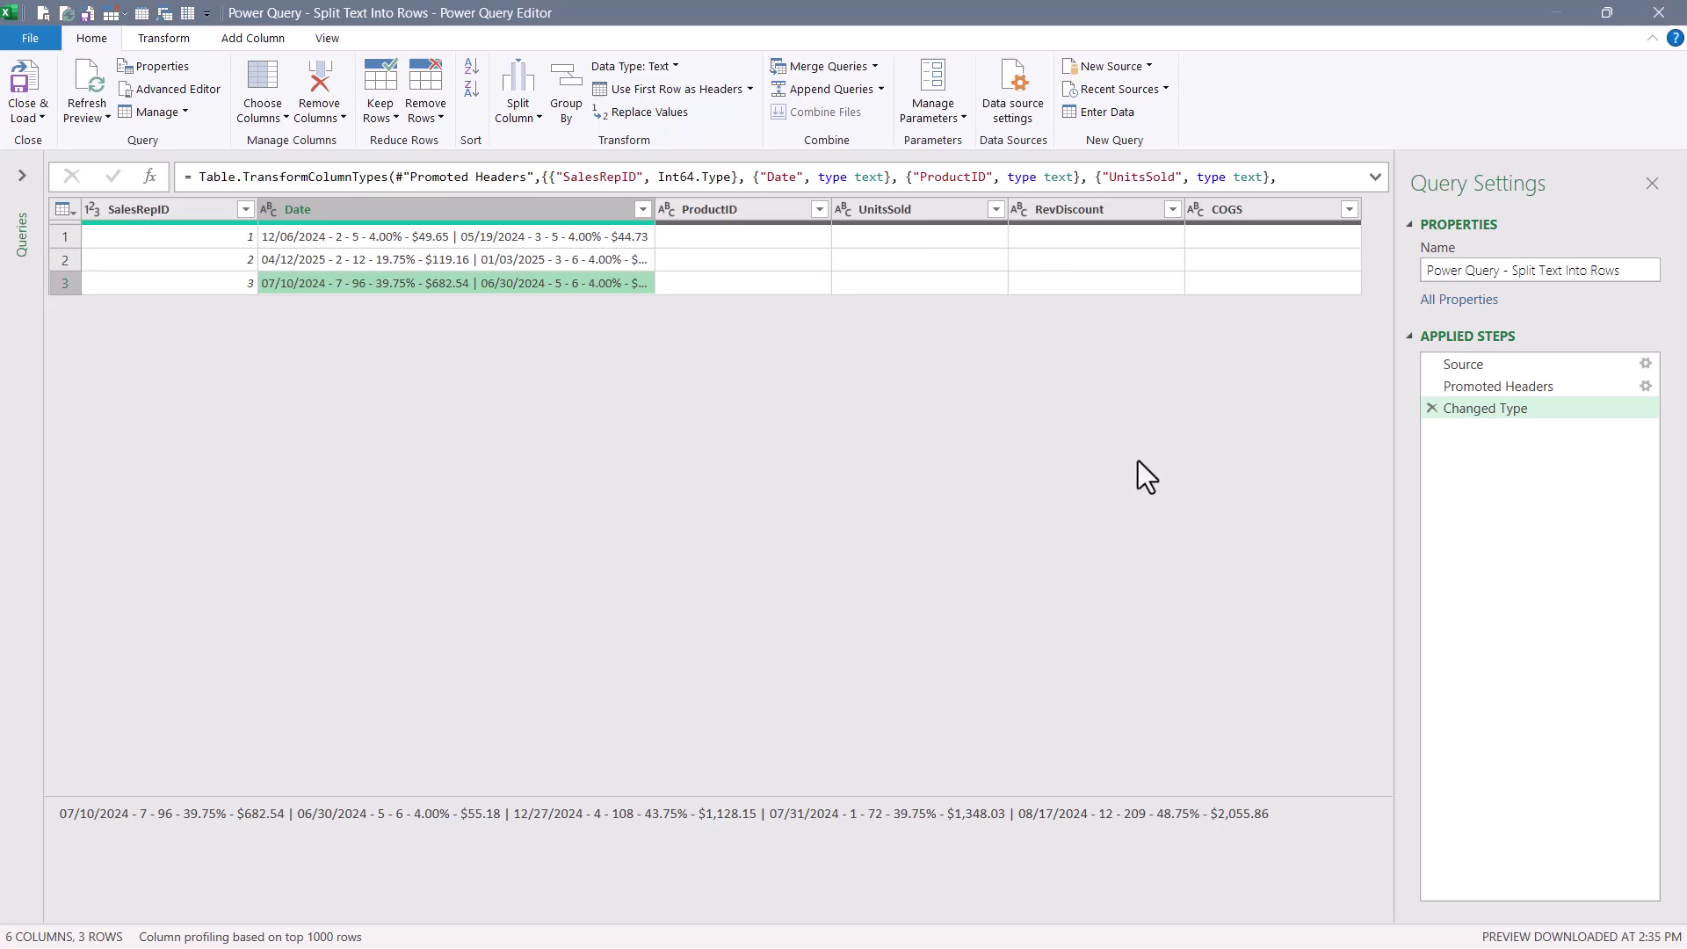
- Delete the Changed Type and Promoted Headers steps, then preview row 1's full Column2 text
{"action": "left_click", "coordinate": [1431, 409]}
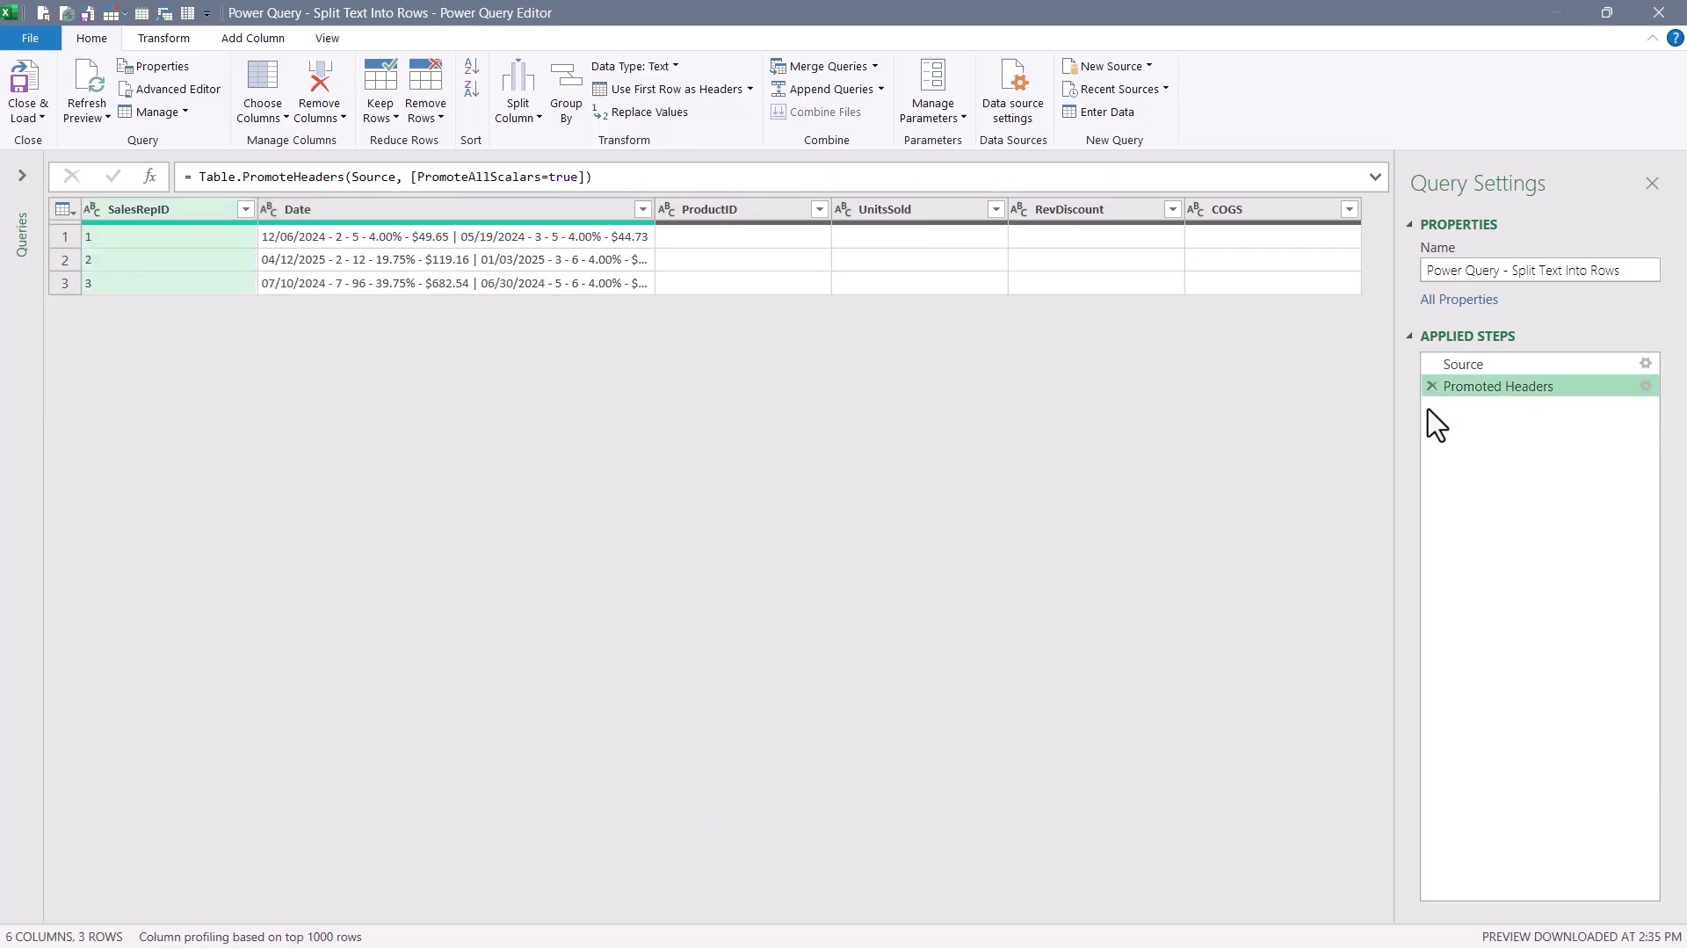
{"action": "left_click", "coordinate": [1431, 387]}
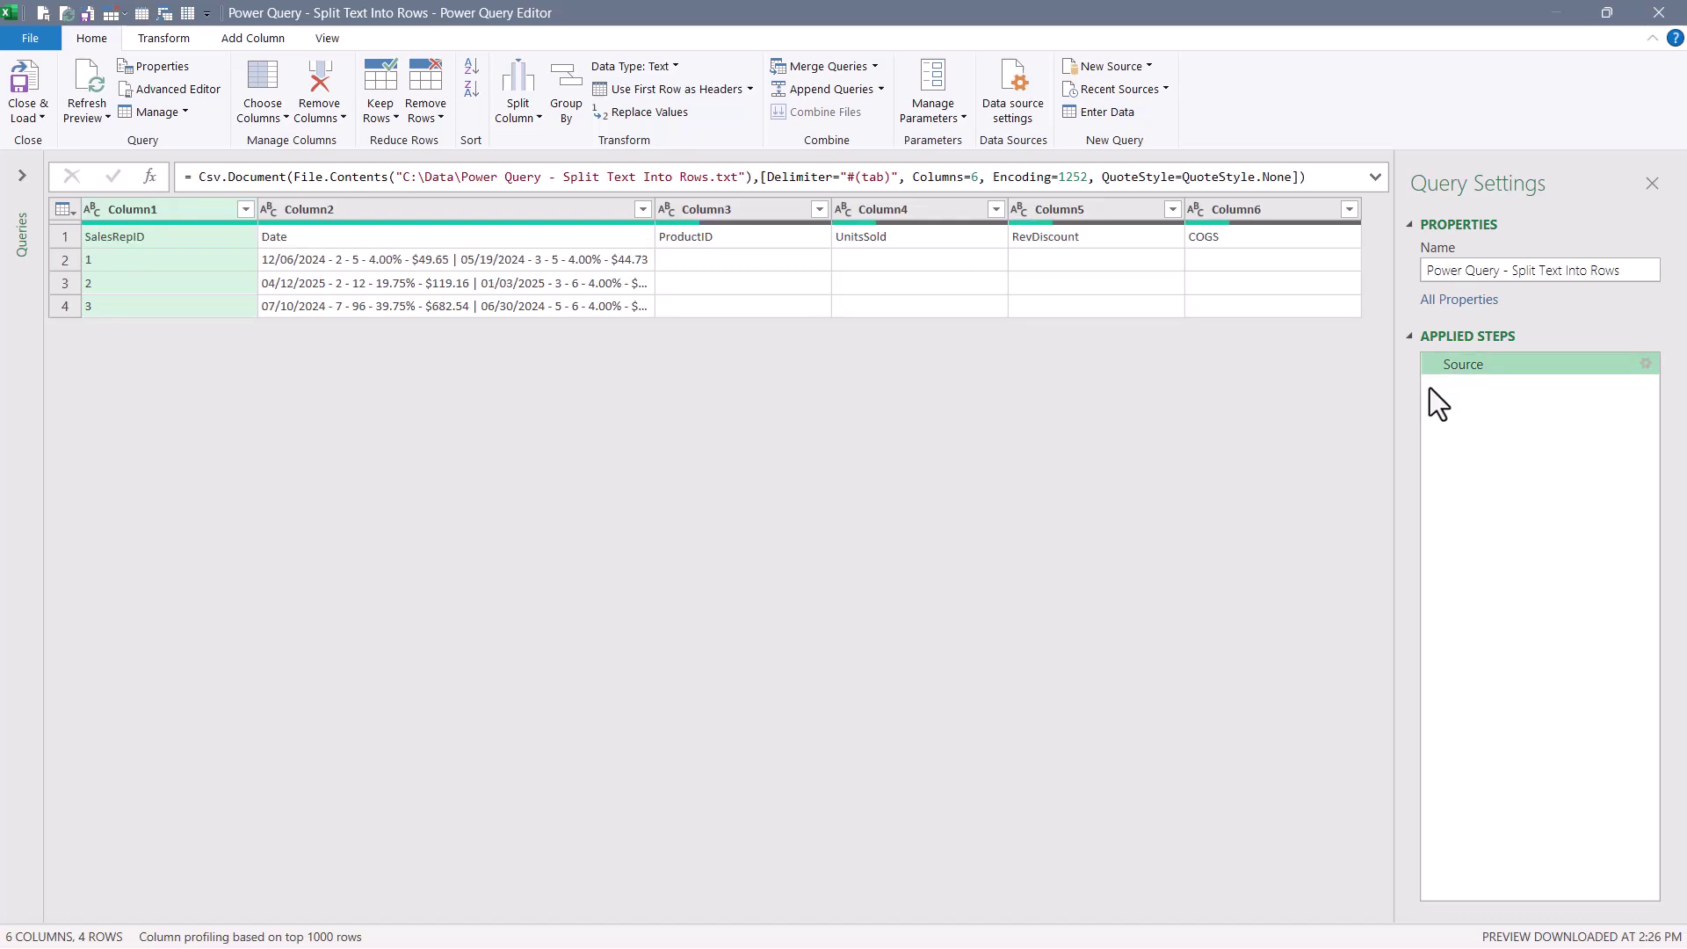
{"action": "left_click", "coordinate": [473, 258]}
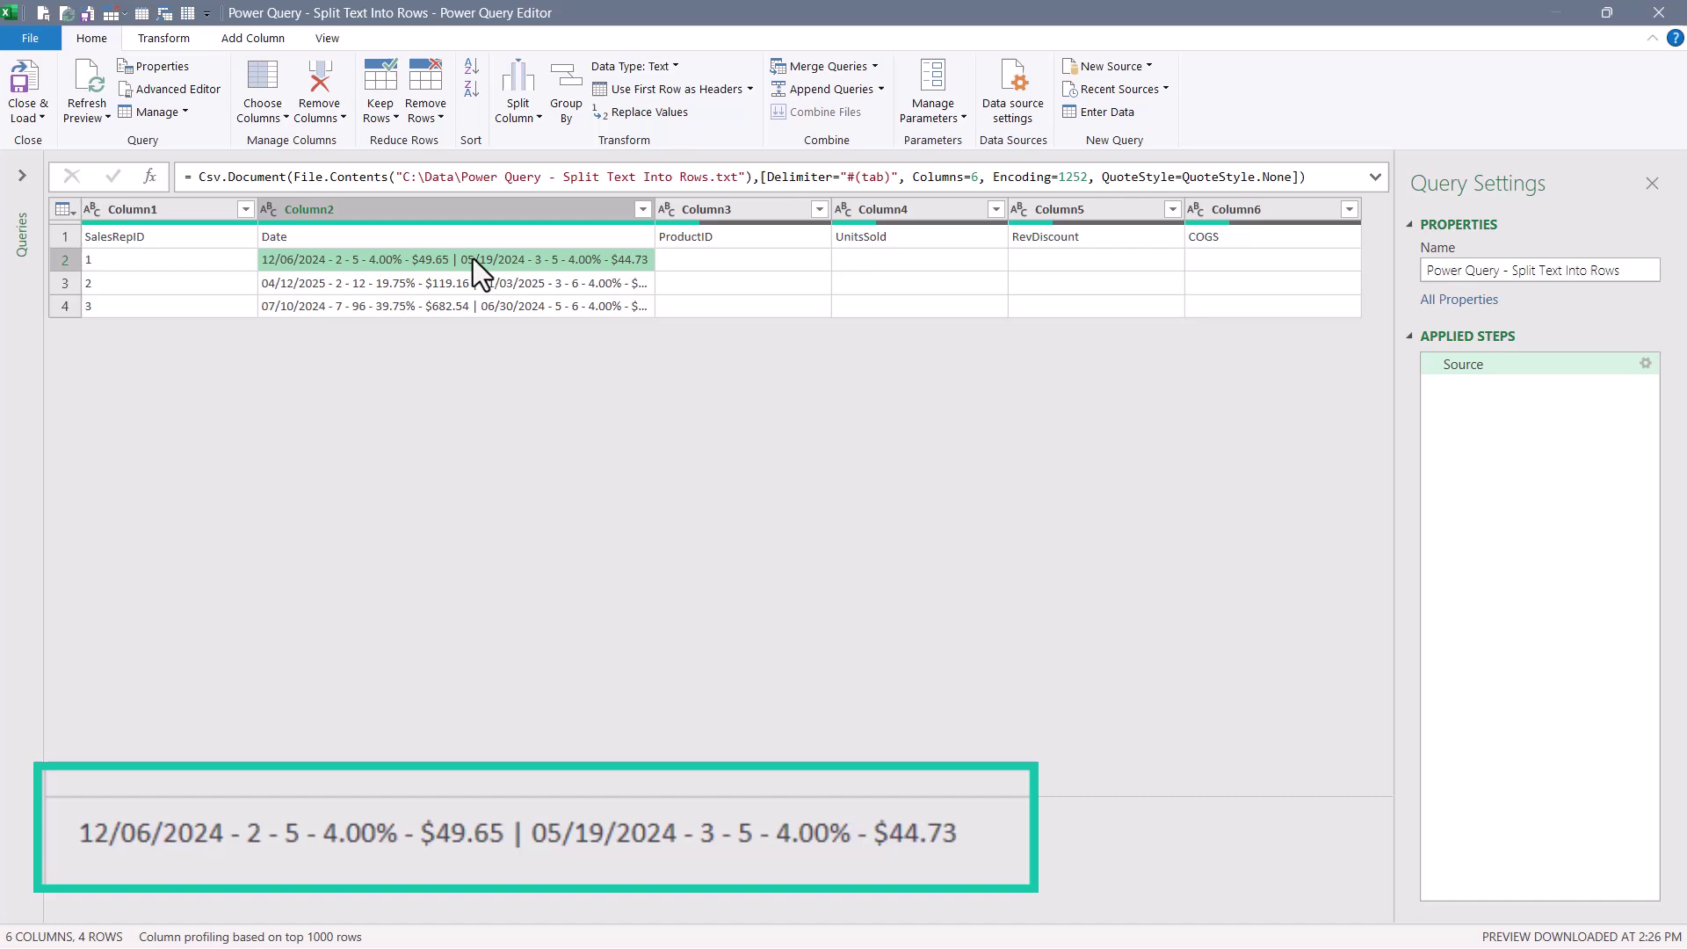
- Merge Column2 through Column6 into one Merged column using a custom ' - ' separator
{"action": "left_click", "coordinate": [463, 209]}
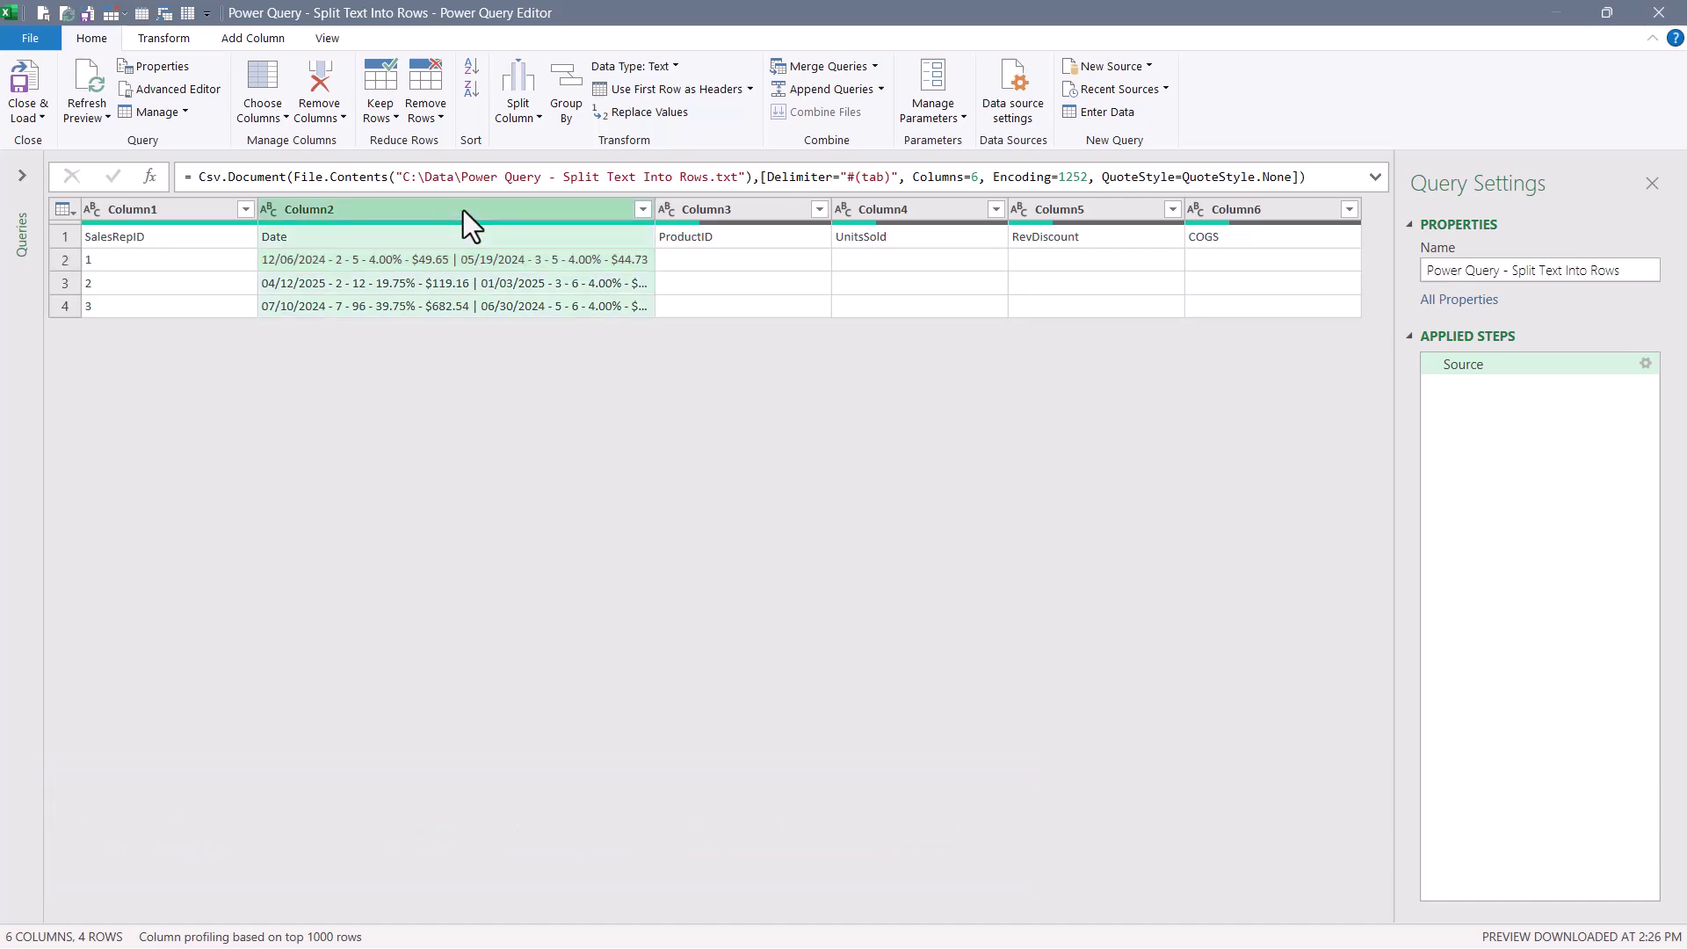
{"action": "left_click", "coordinate": [1276, 203], "text": "shift"}
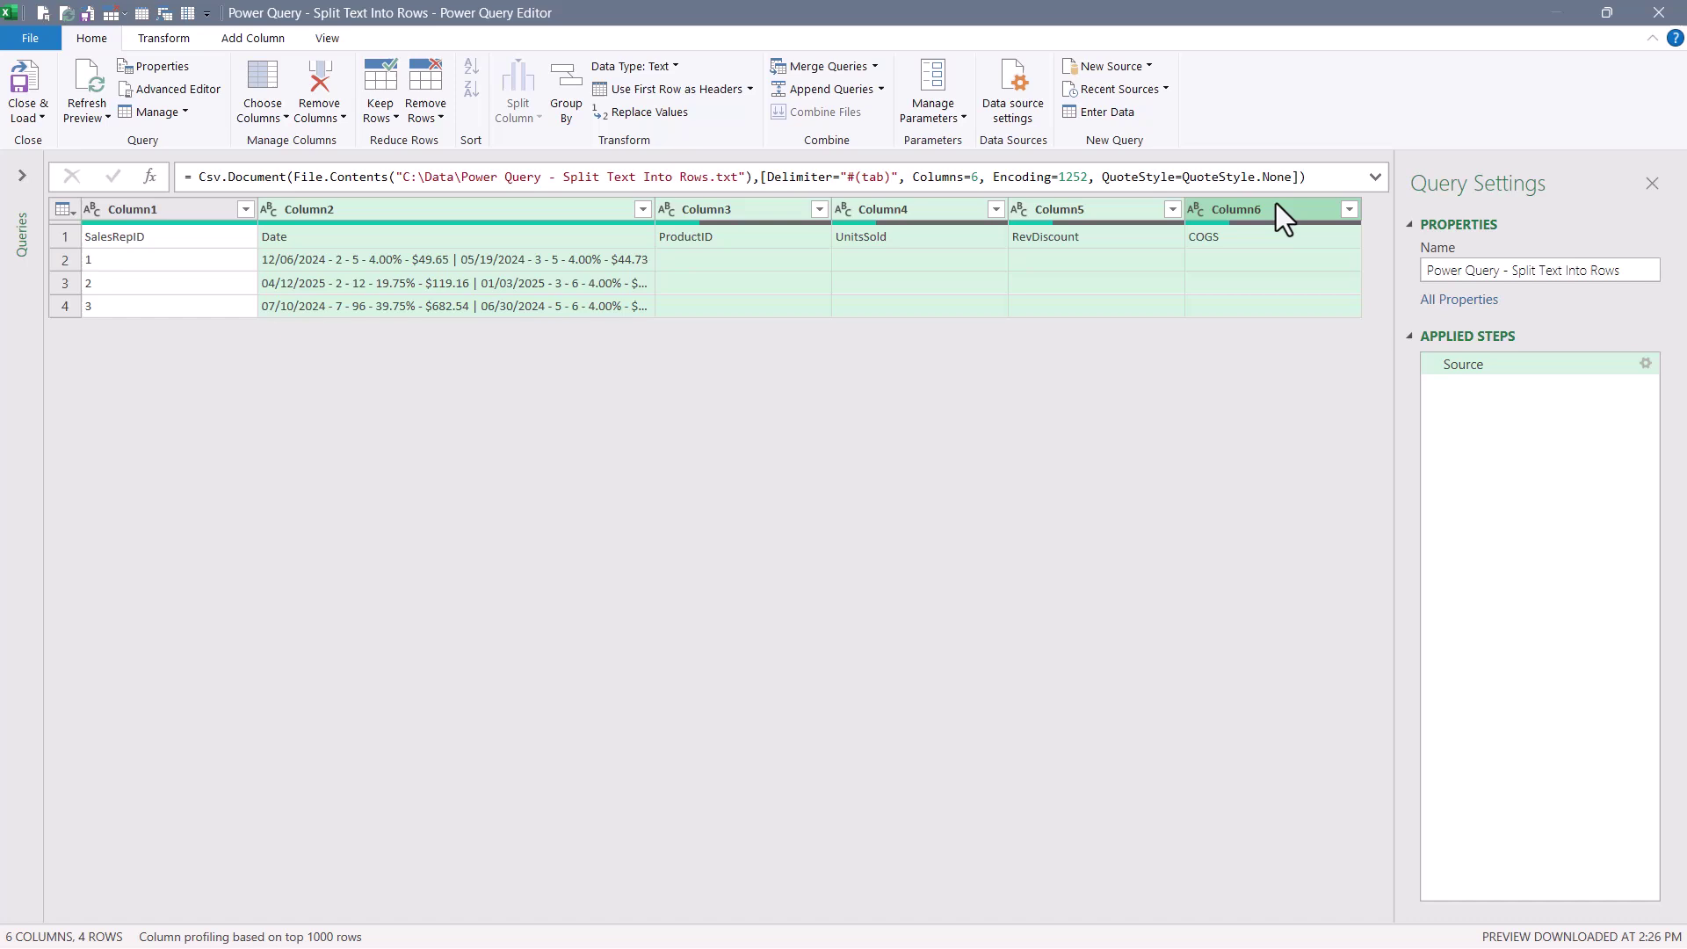
{"action": "left_click", "coordinate": [161, 37]}
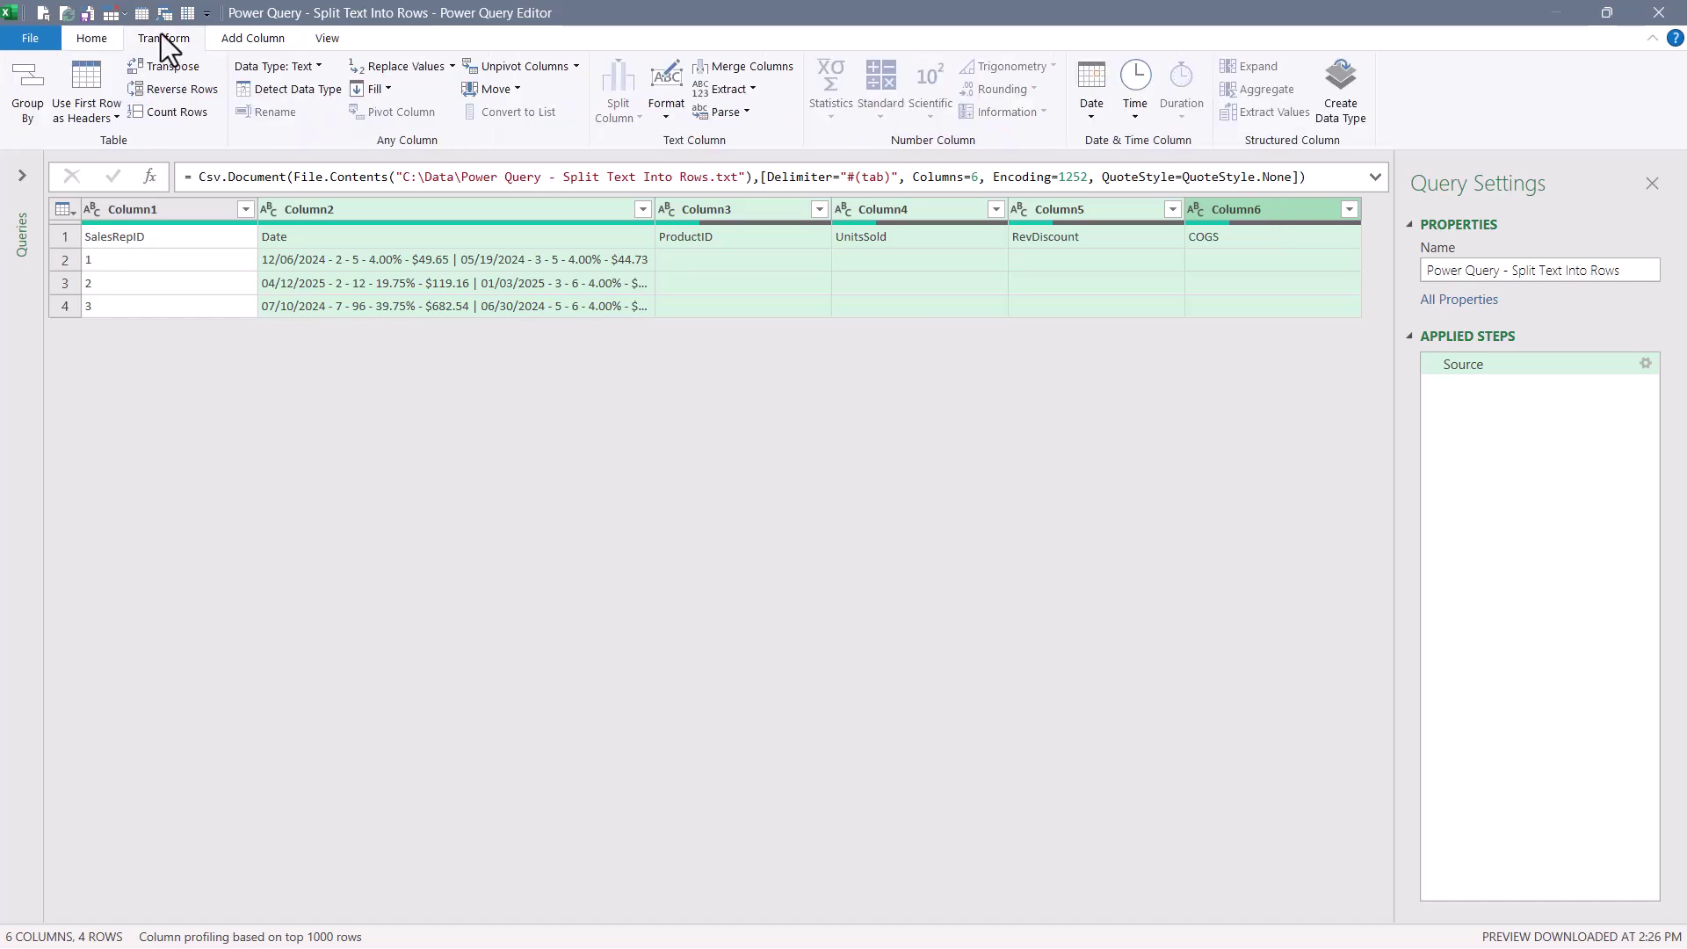
{"action": "left_click", "coordinate": [752, 70]}
{"action": "left_click", "coordinate": [732, 465]}
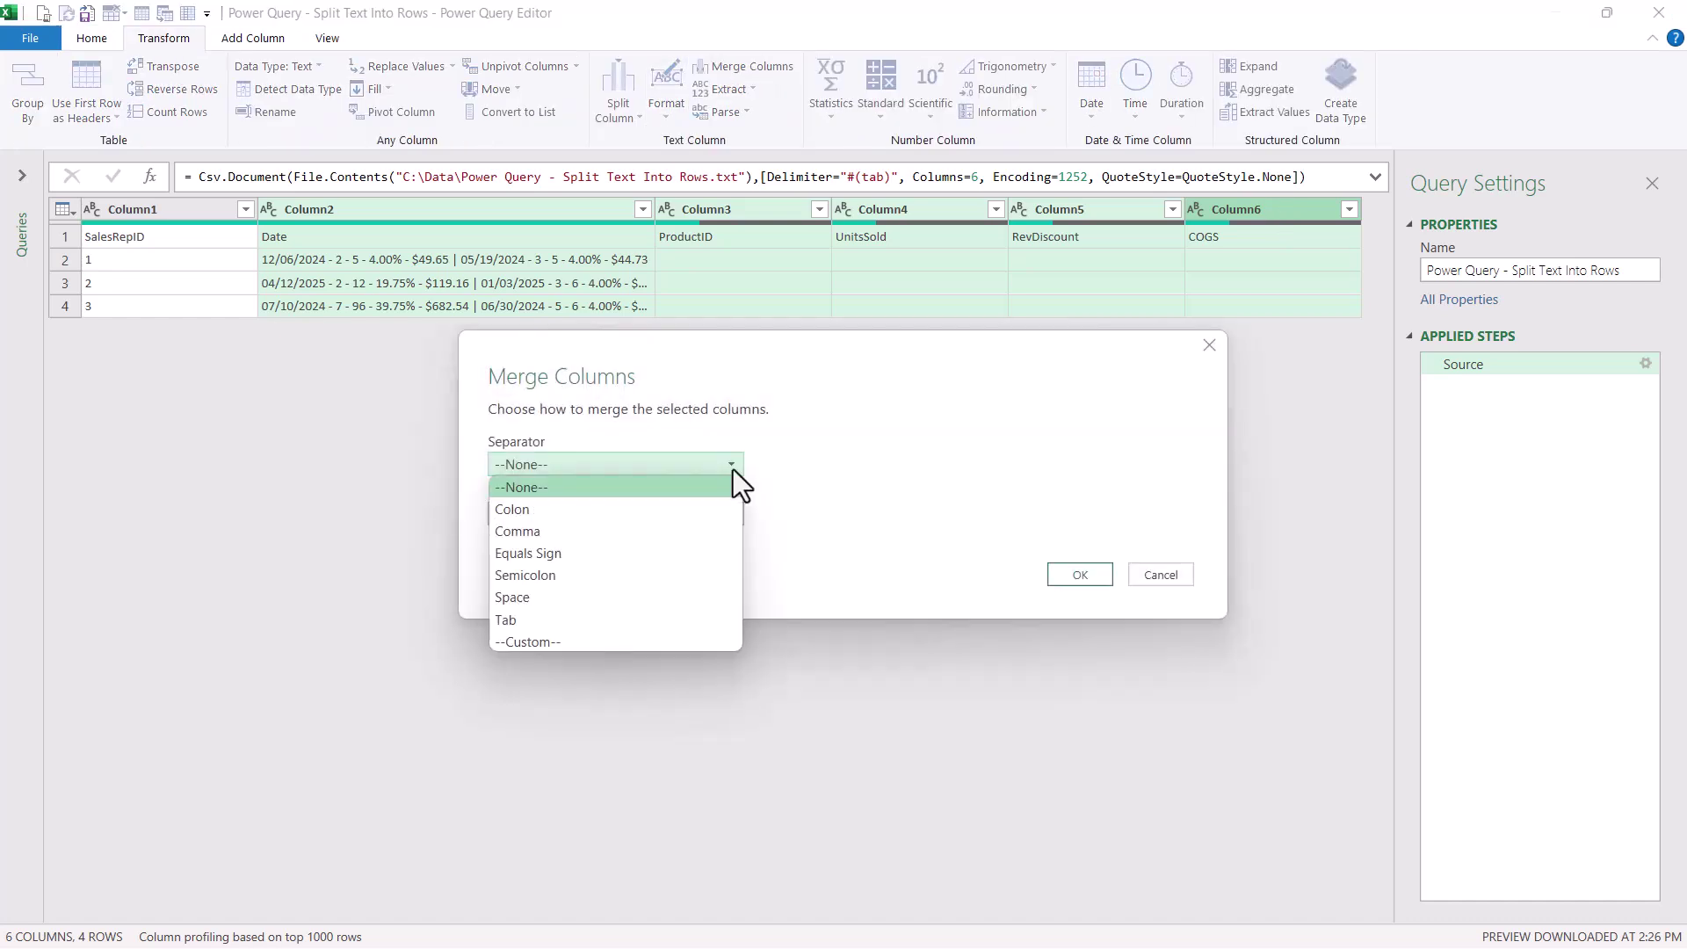
{"action": "left_click", "coordinate": [599, 642]}
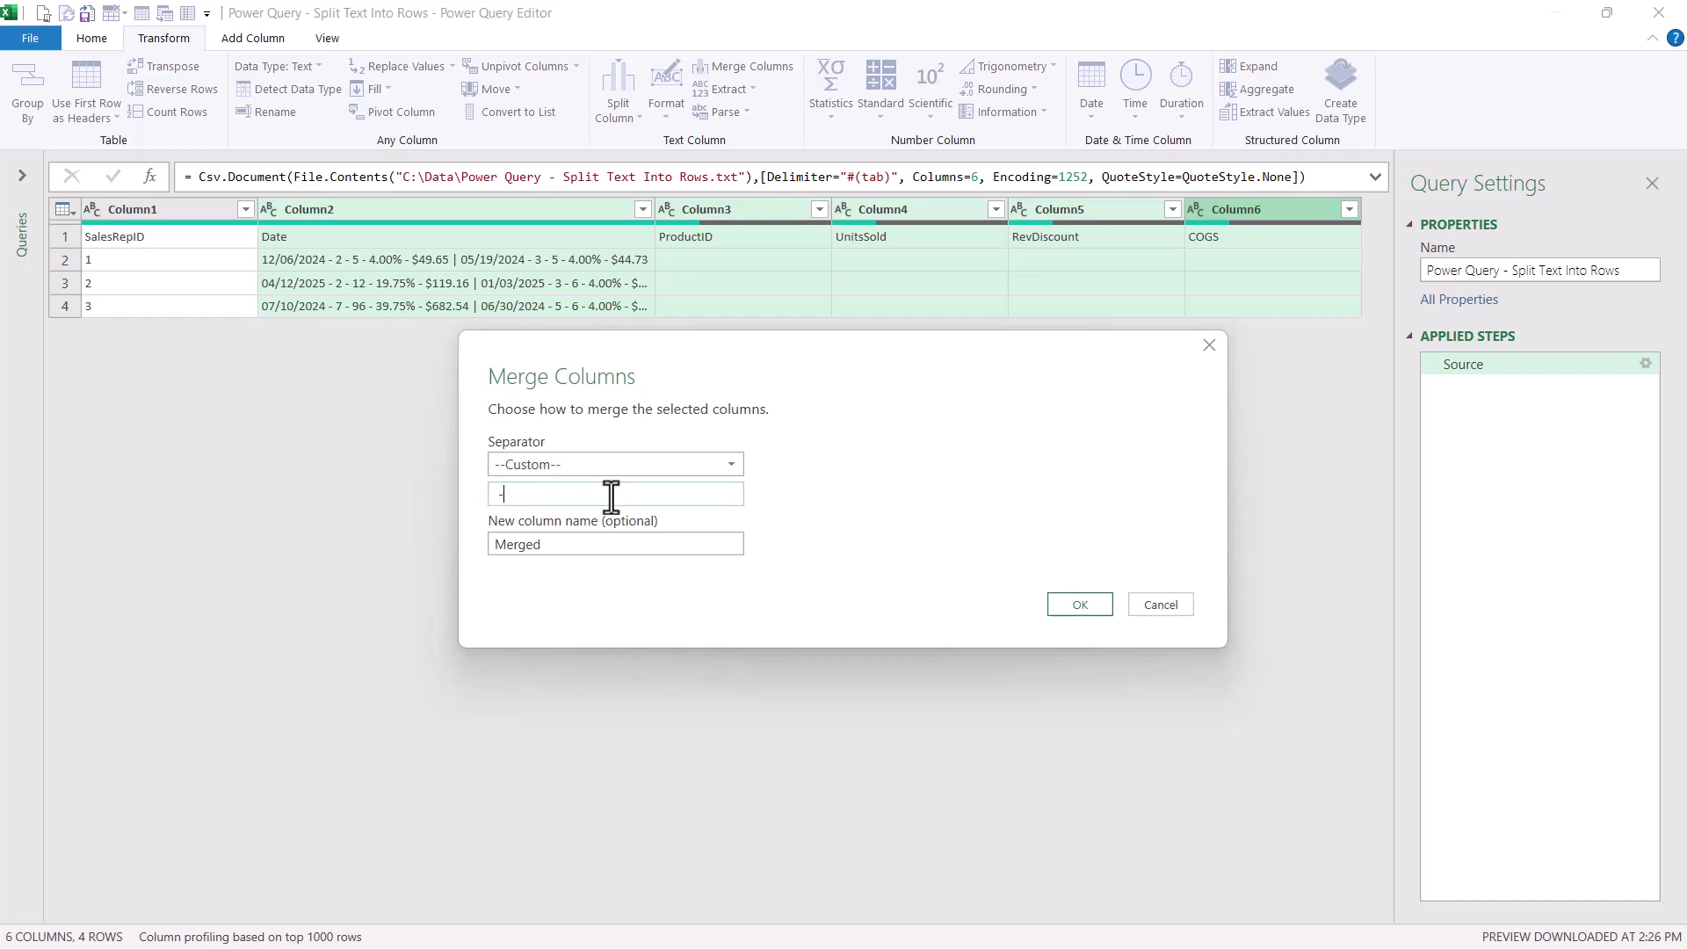
{"action": "type", "text": "-"}
{"action": "left_click", "coordinate": [1080, 605]}
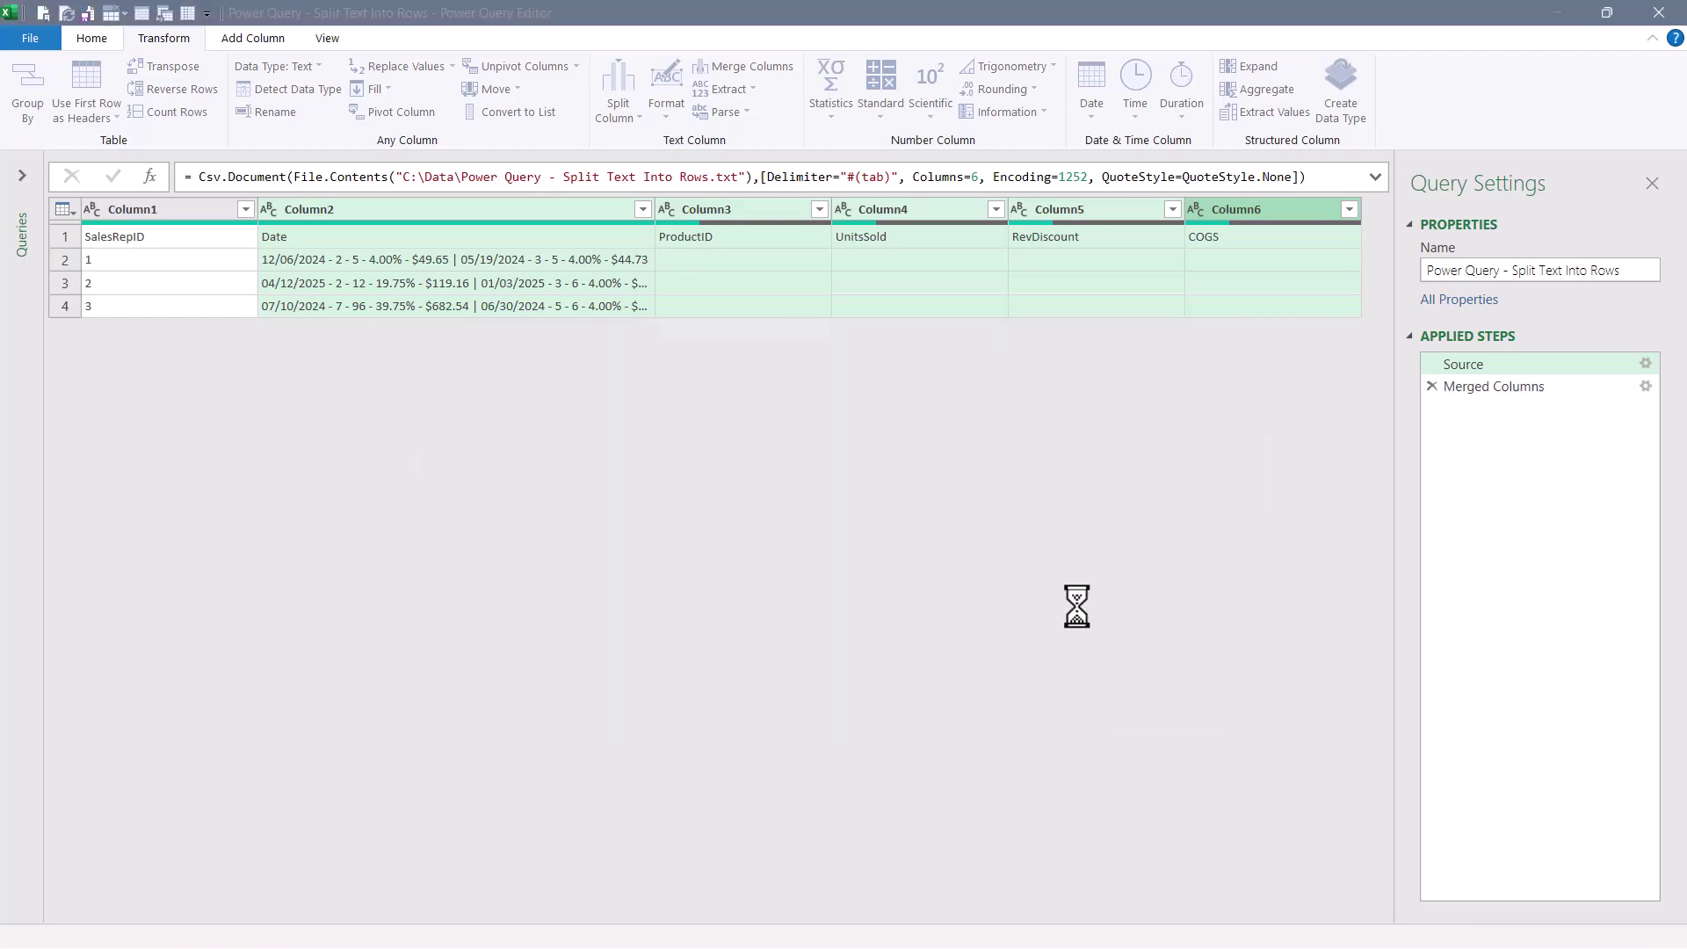
- Widen the Merged column, then review Column2 back in the Source step
{"action": "left_click_drag", "start_coordinate": [653, 213], "coordinate": [1368, 264]}
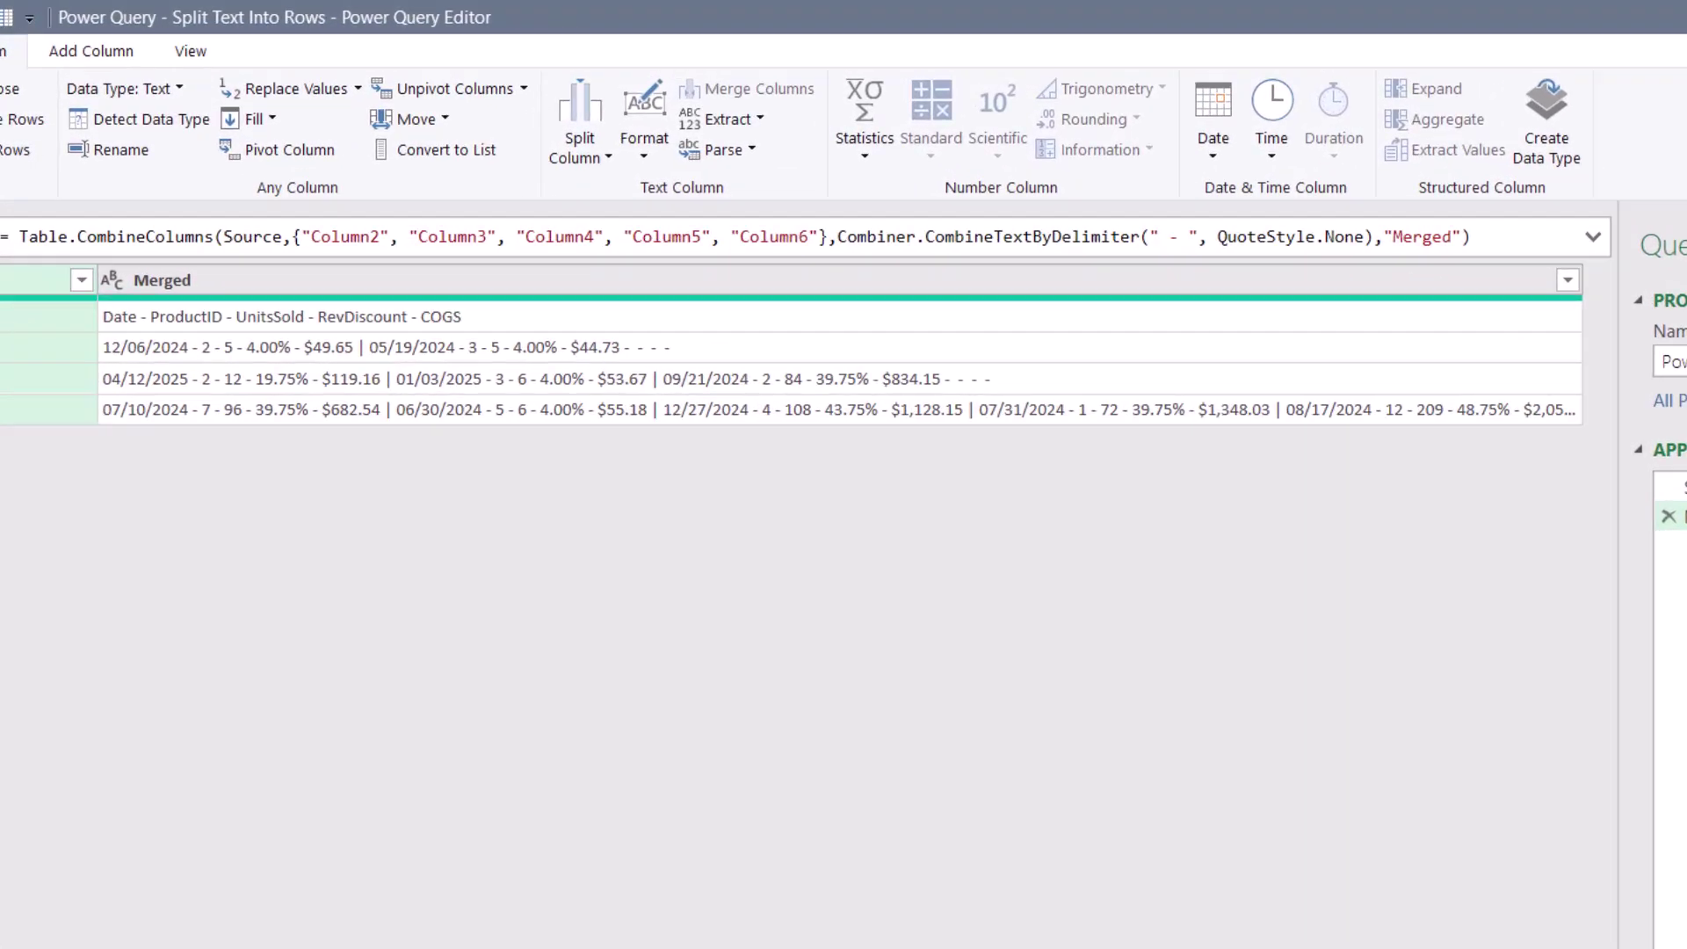
{"action": "left_click", "coordinate": [1442, 364]}
{"action": "left_click", "coordinate": [466, 314]}
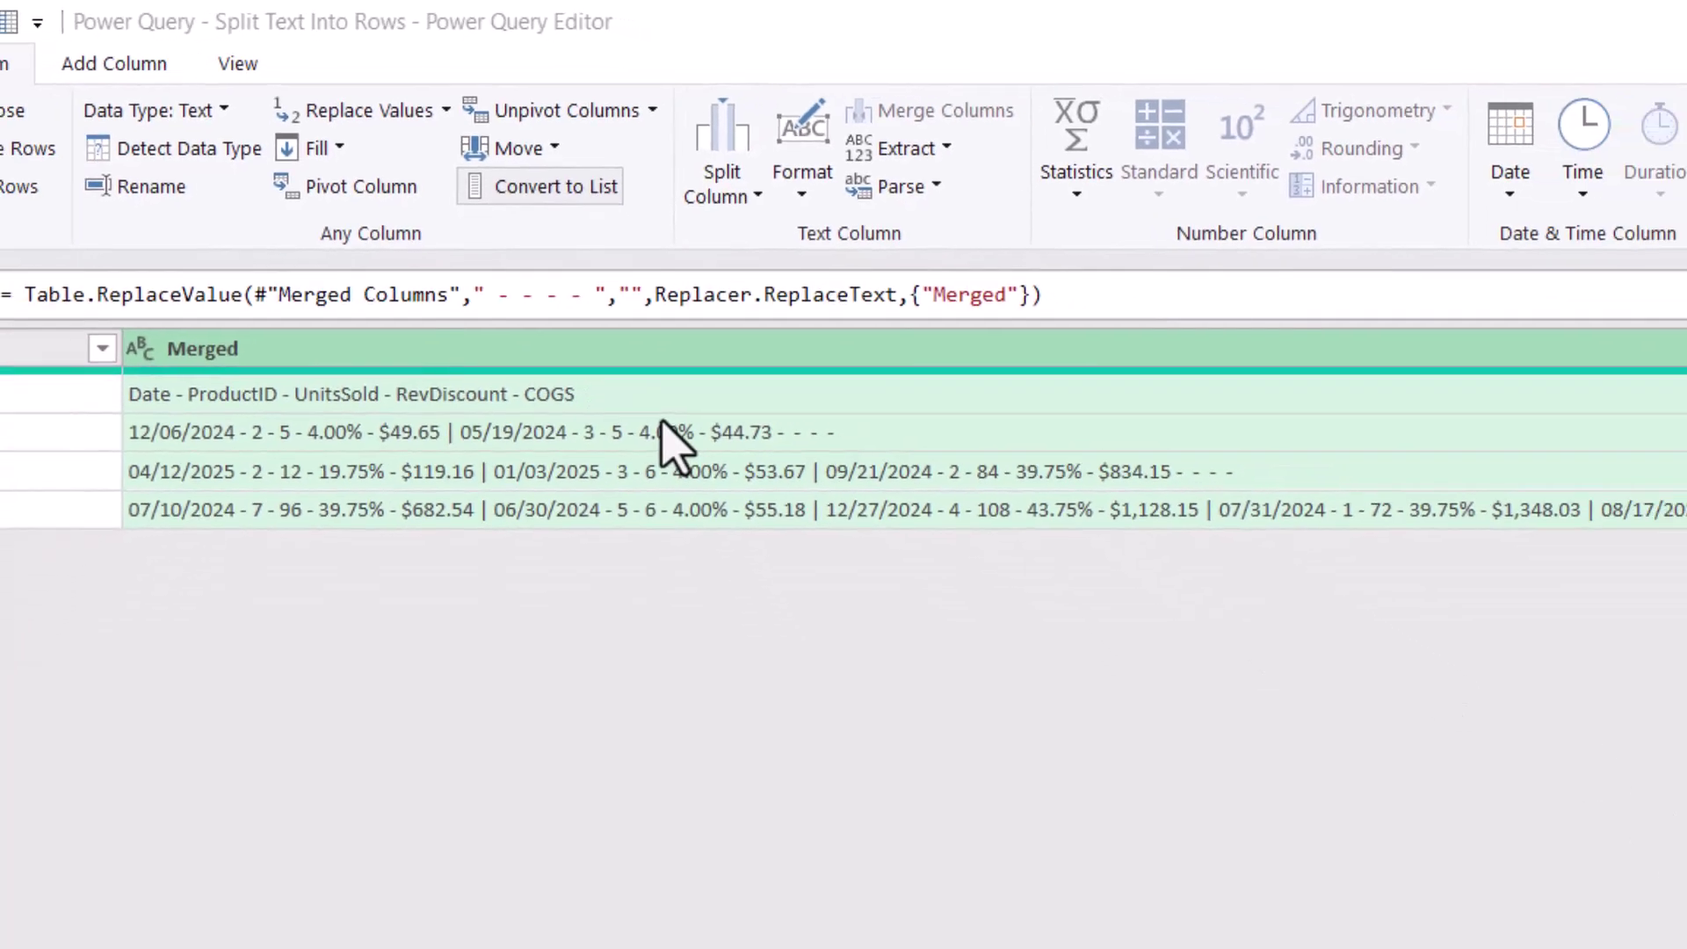
- Zoom in and select the trailing ' - - - - ' dash run after $44.73 in row 2's value
{"action": "left_click", "coordinate": [582, 257]}
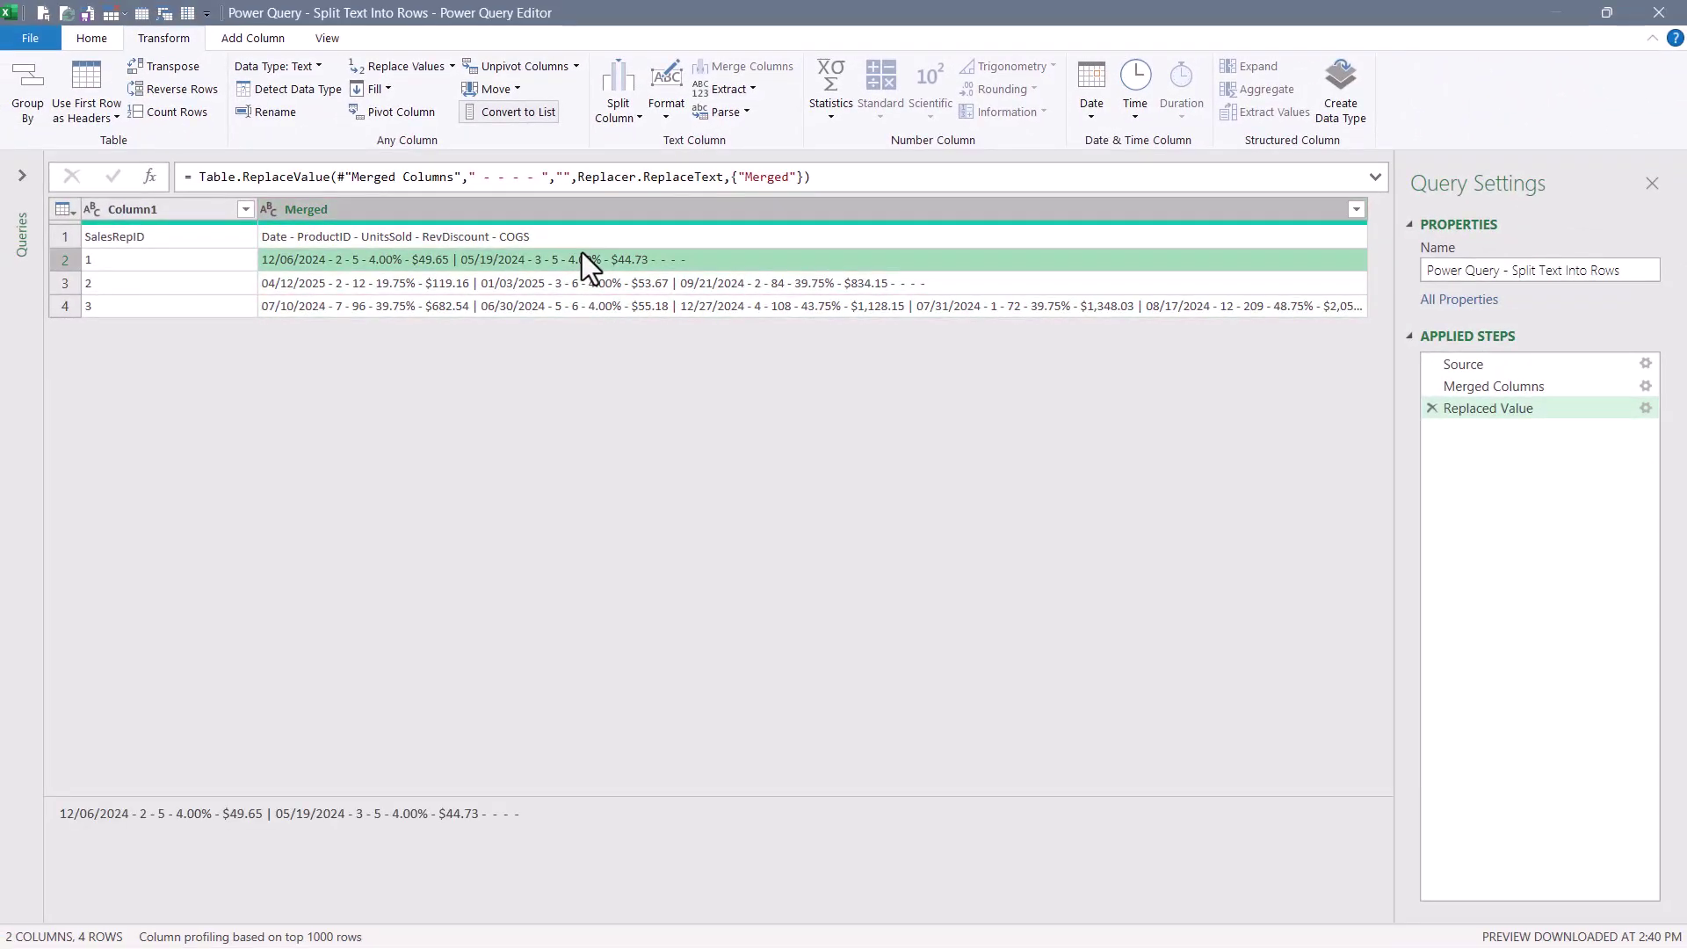
{"action": "key", "text": "ctrl+plus"}
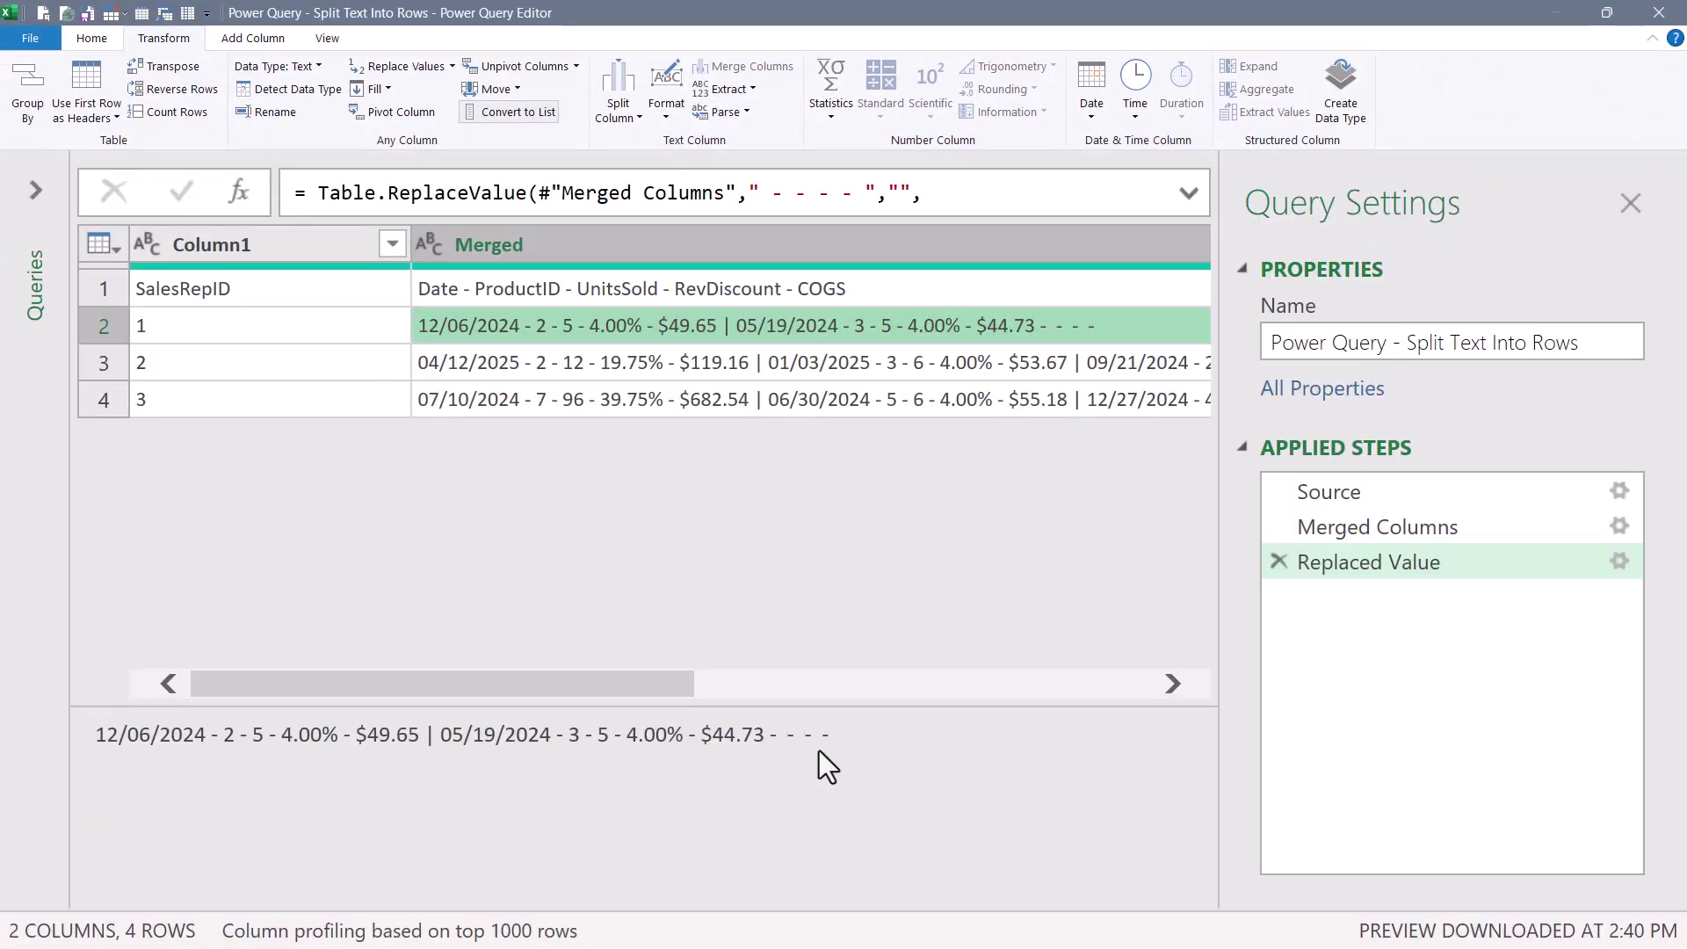
{"action": "left_click", "coordinate": [854, 734]}
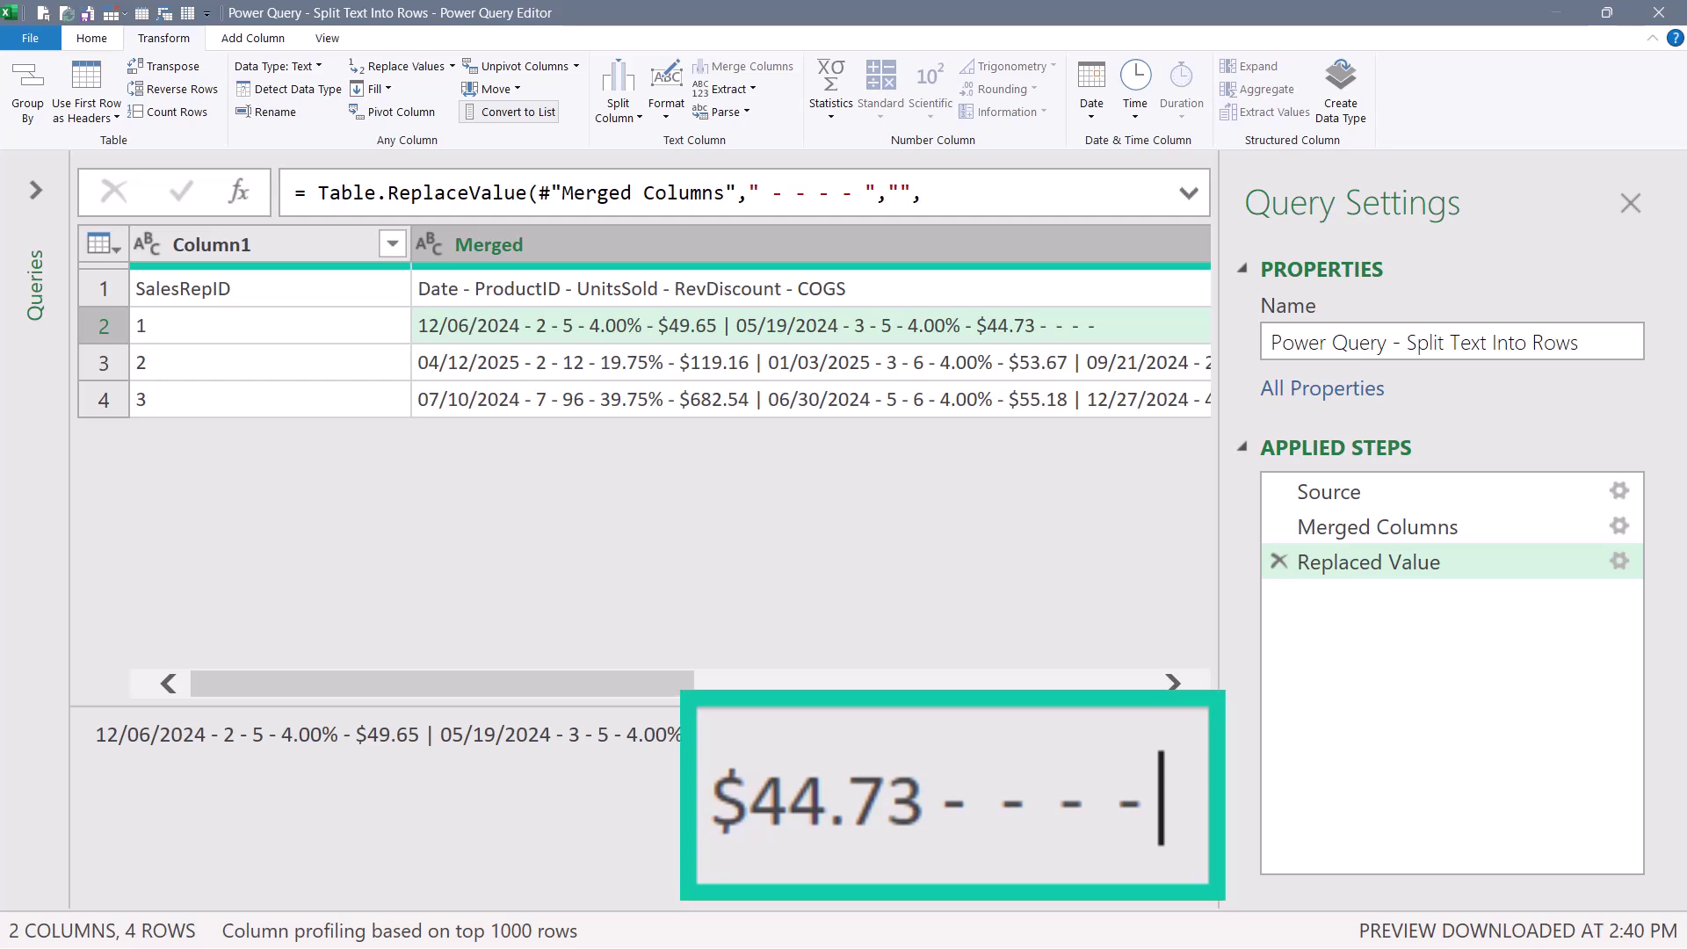
{"action": "key", "text": "shift+Left"}
{"action": "key", "text": "shift+Left"}
{"action": "key", "text": "shift+Left"}
{"action": "key", "text": "shift+Left"}
{"action": "key", "text": "shift+Left"}
{"action": "key", "text": "shift+Left"}
{"action": "key", "text": "shift+Left"}
{"action": "key", "text": "shift+Left"}
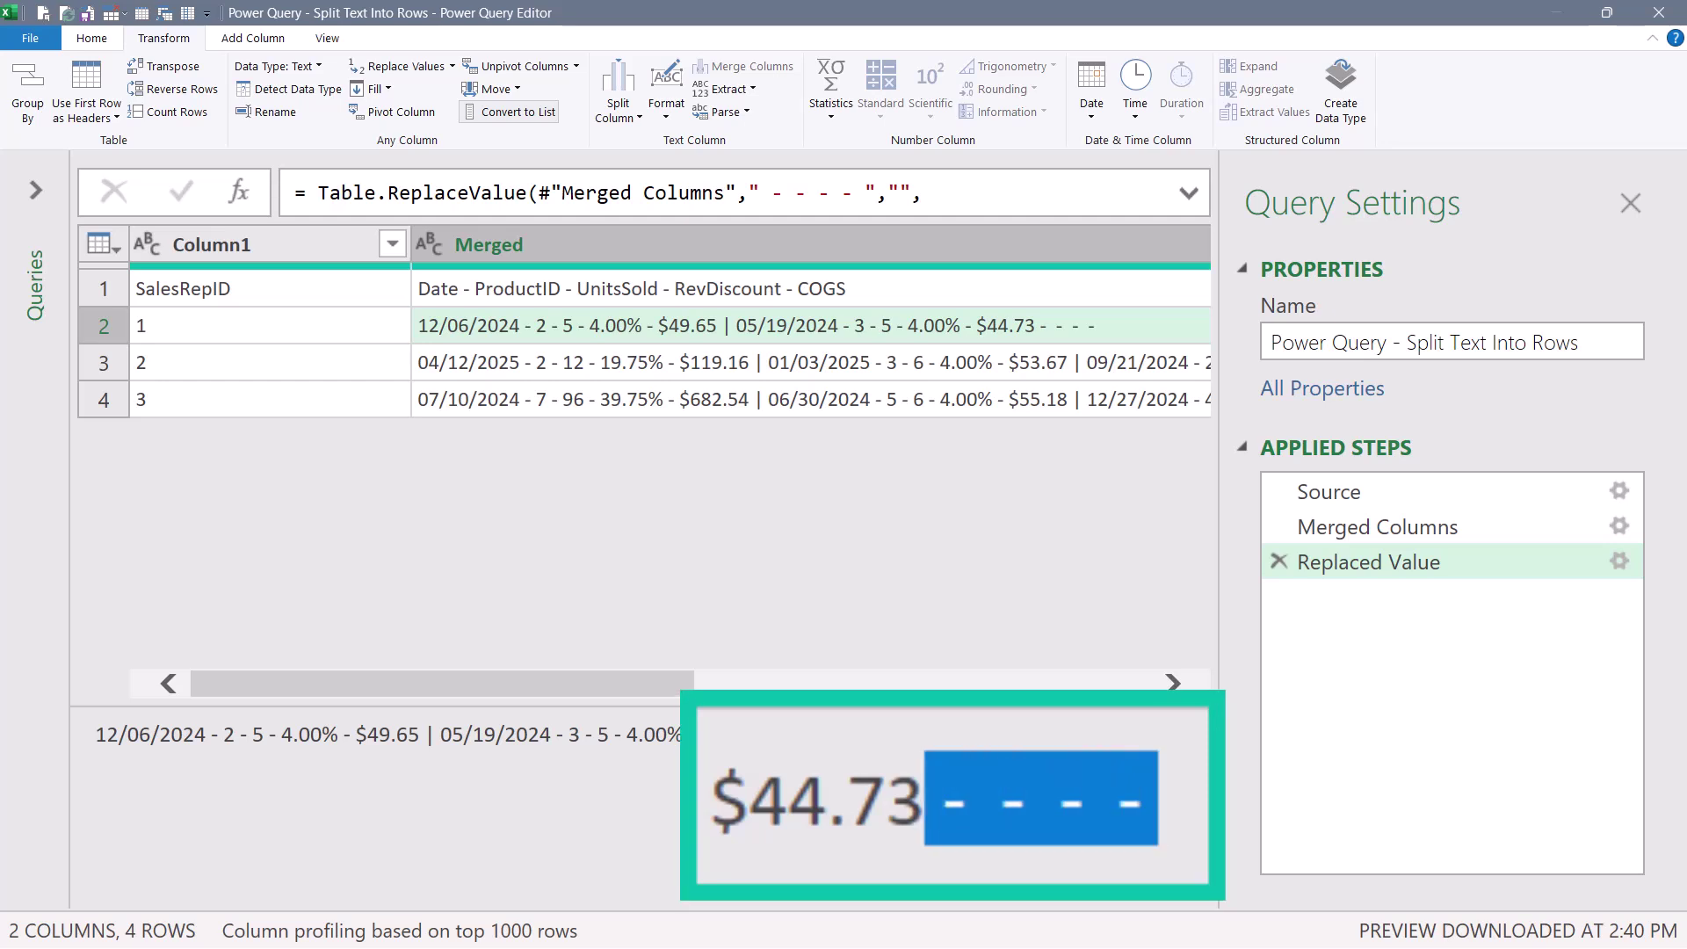
{"action": "key", "text": "Left"}
{"action": "key", "text": "Right"}
{"action": "key", "text": "Right"}
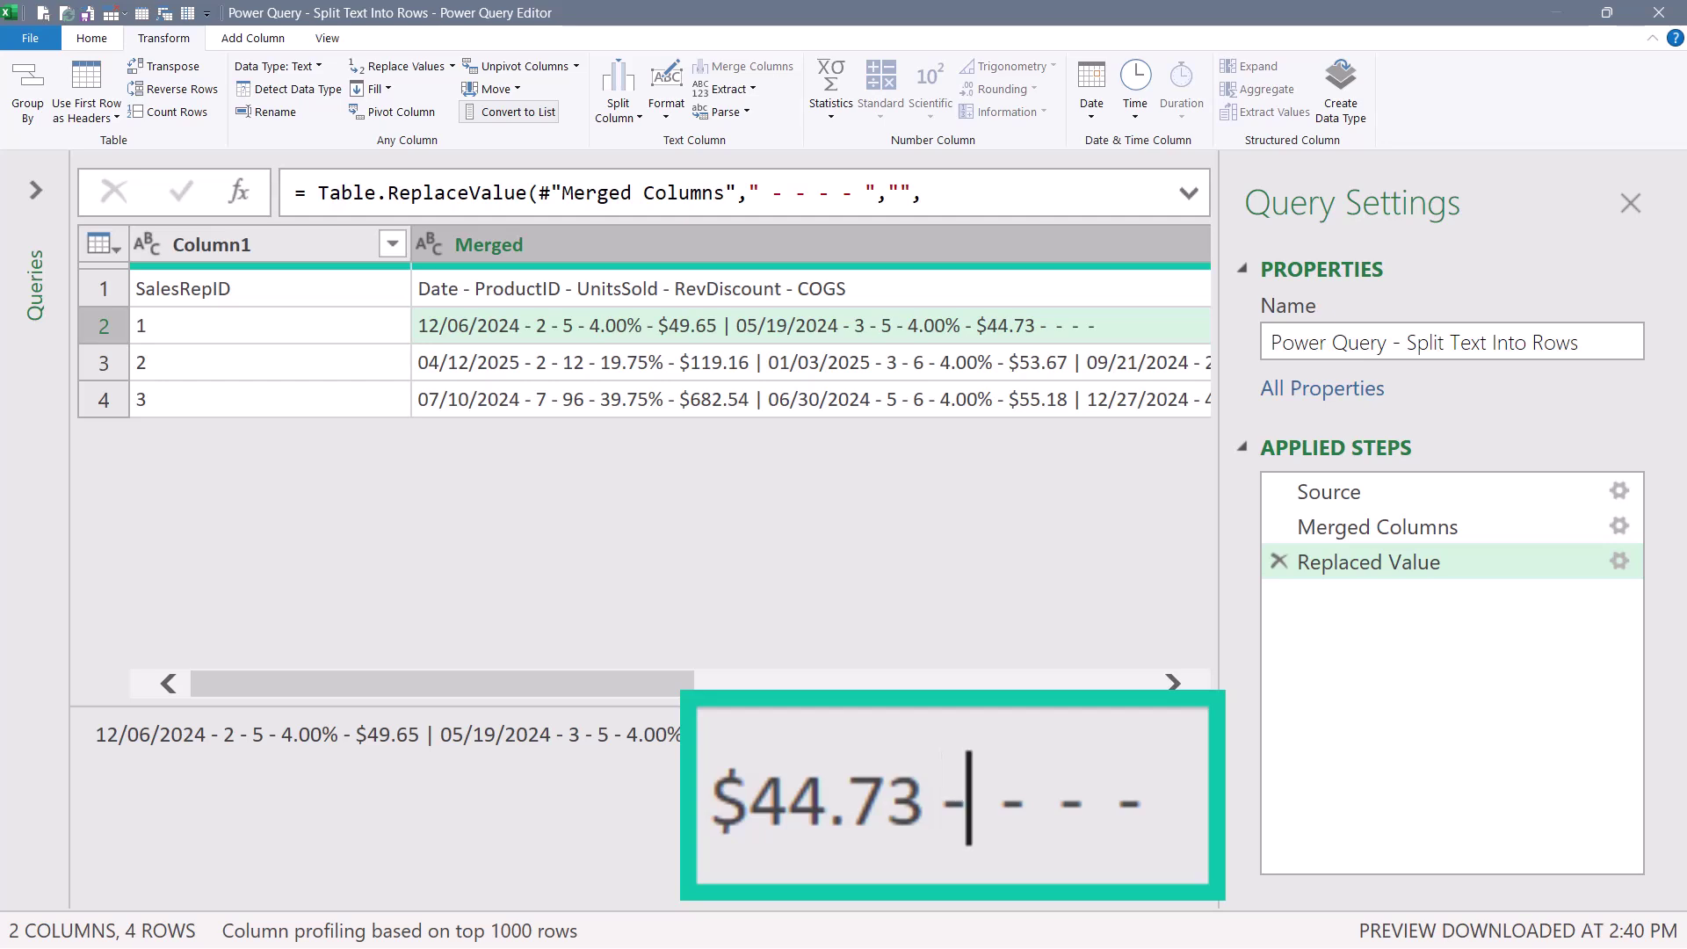
{"action": "key", "text": "Right"}
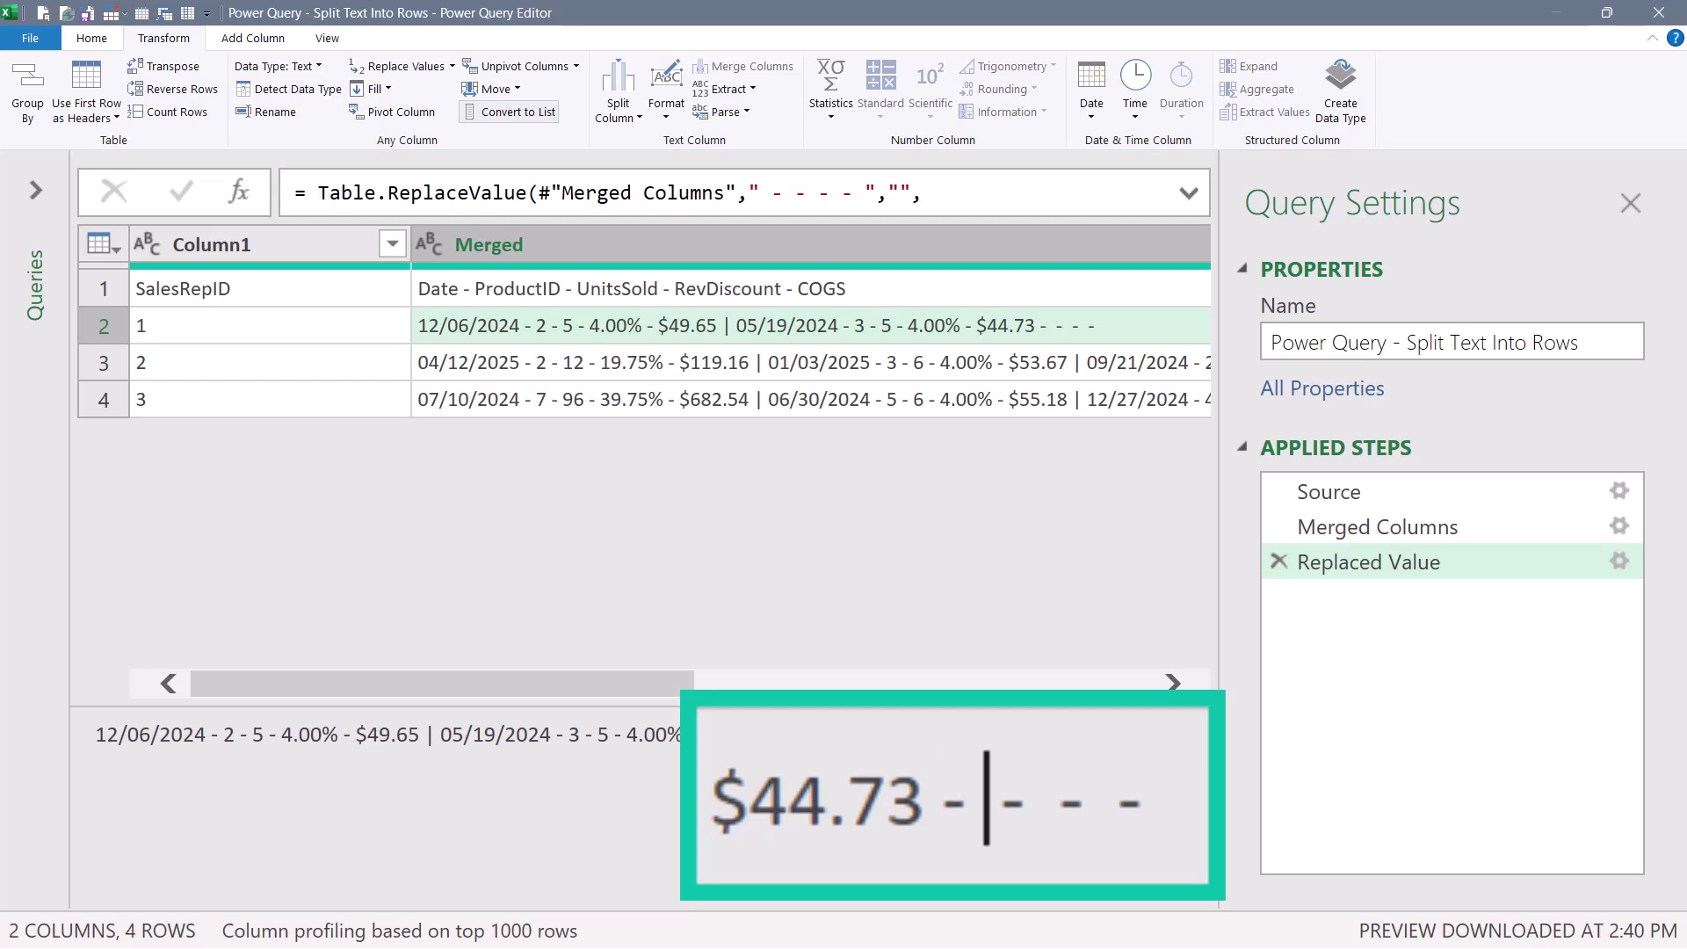
{"action": "key", "text": "Right"}
{"action": "key", "text": "Right"}
{"action": "key", "text": "Right"}
{"action": "key", "text": "Right"}
{"action": "key", "text": "Right"}
{"action": "key", "text": "Right"}
{"action": "key", "text": "shift+Right"}
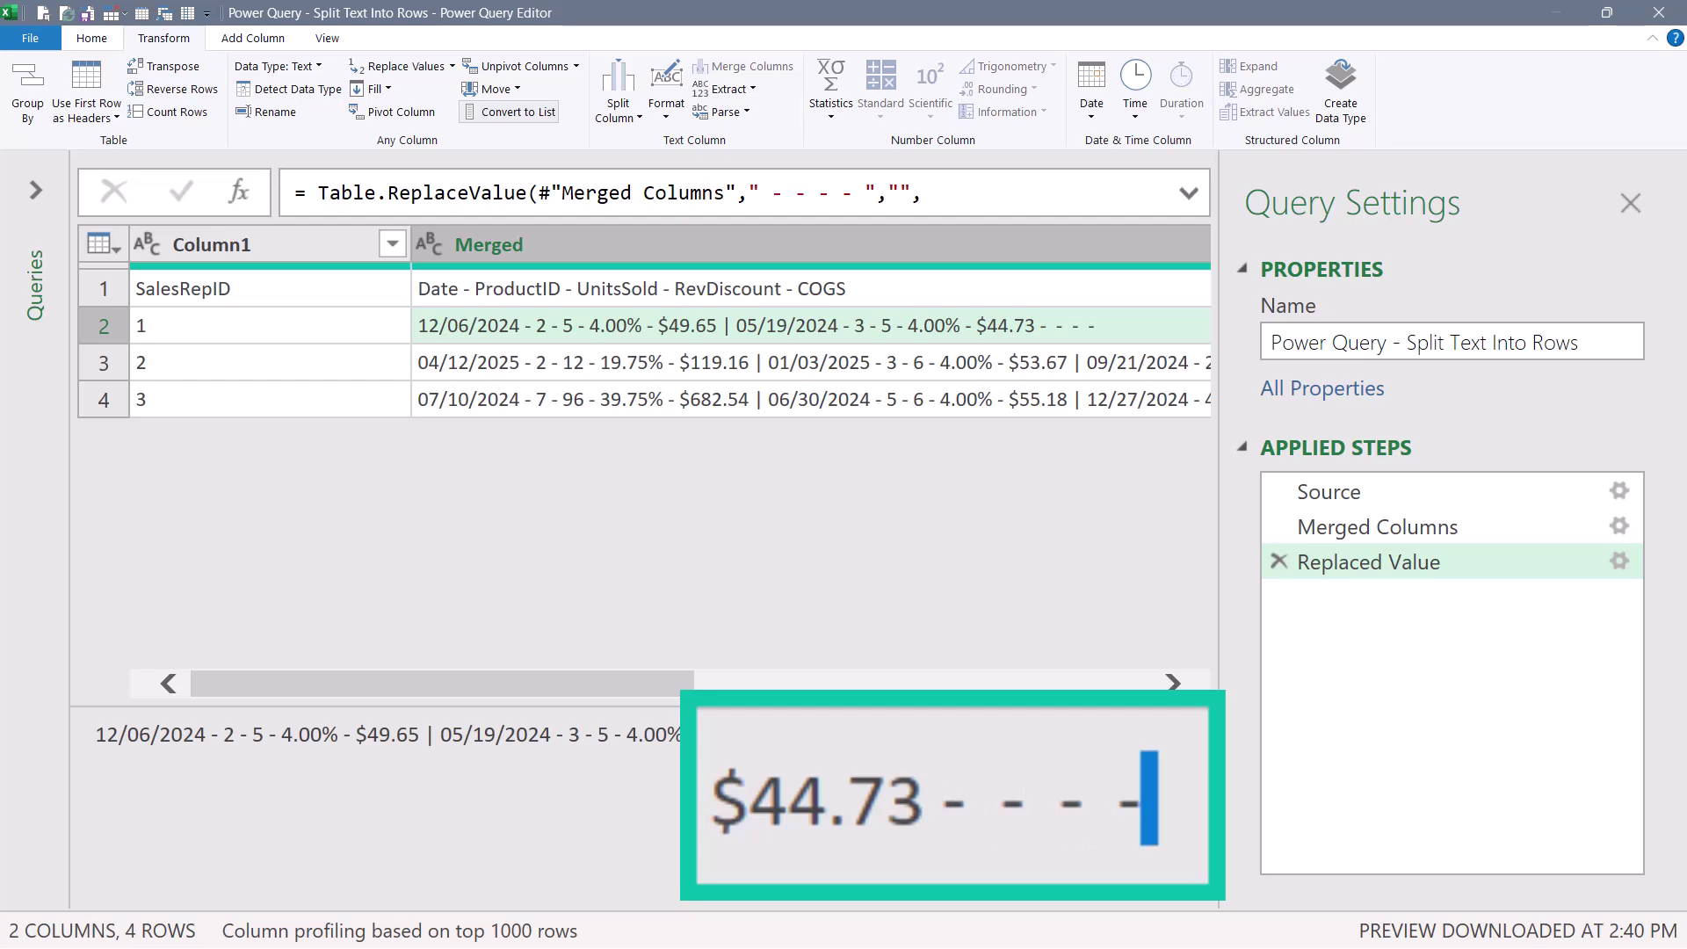
{"action": "key", "text": "shift+Left"}
{"action": "key", "text": "shift+Left"}
{"action": "key", "text": "shift+Left"}
{"action": "key", "text": "shift+Left"}
{"action": "key", "text": "shift+Left"}
{"action": "key", "text": "shift+Left"}
{"action": "key", "text": "shift+Left"}
{"action": "key", "text": "shift+Left"}
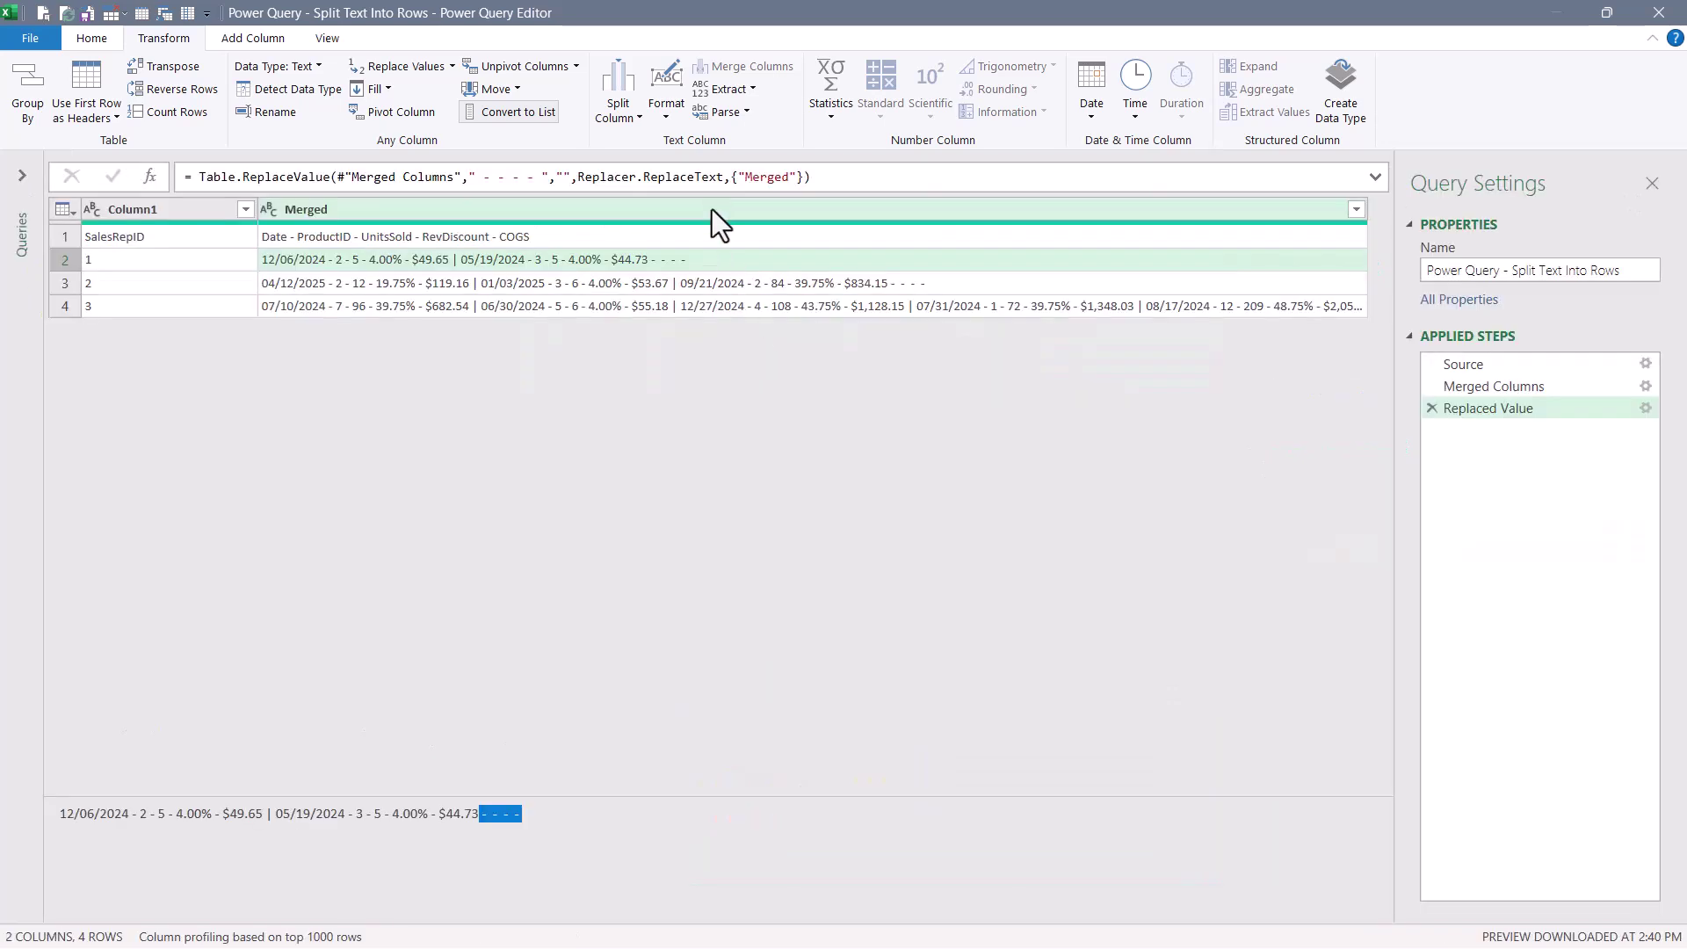
- Replace the trailing dashes in the Merged column with nothing
{"action": "left_click", "coordinate": [1139, 237]}
{"action": "right_click", "coordinate": [712, 204]}
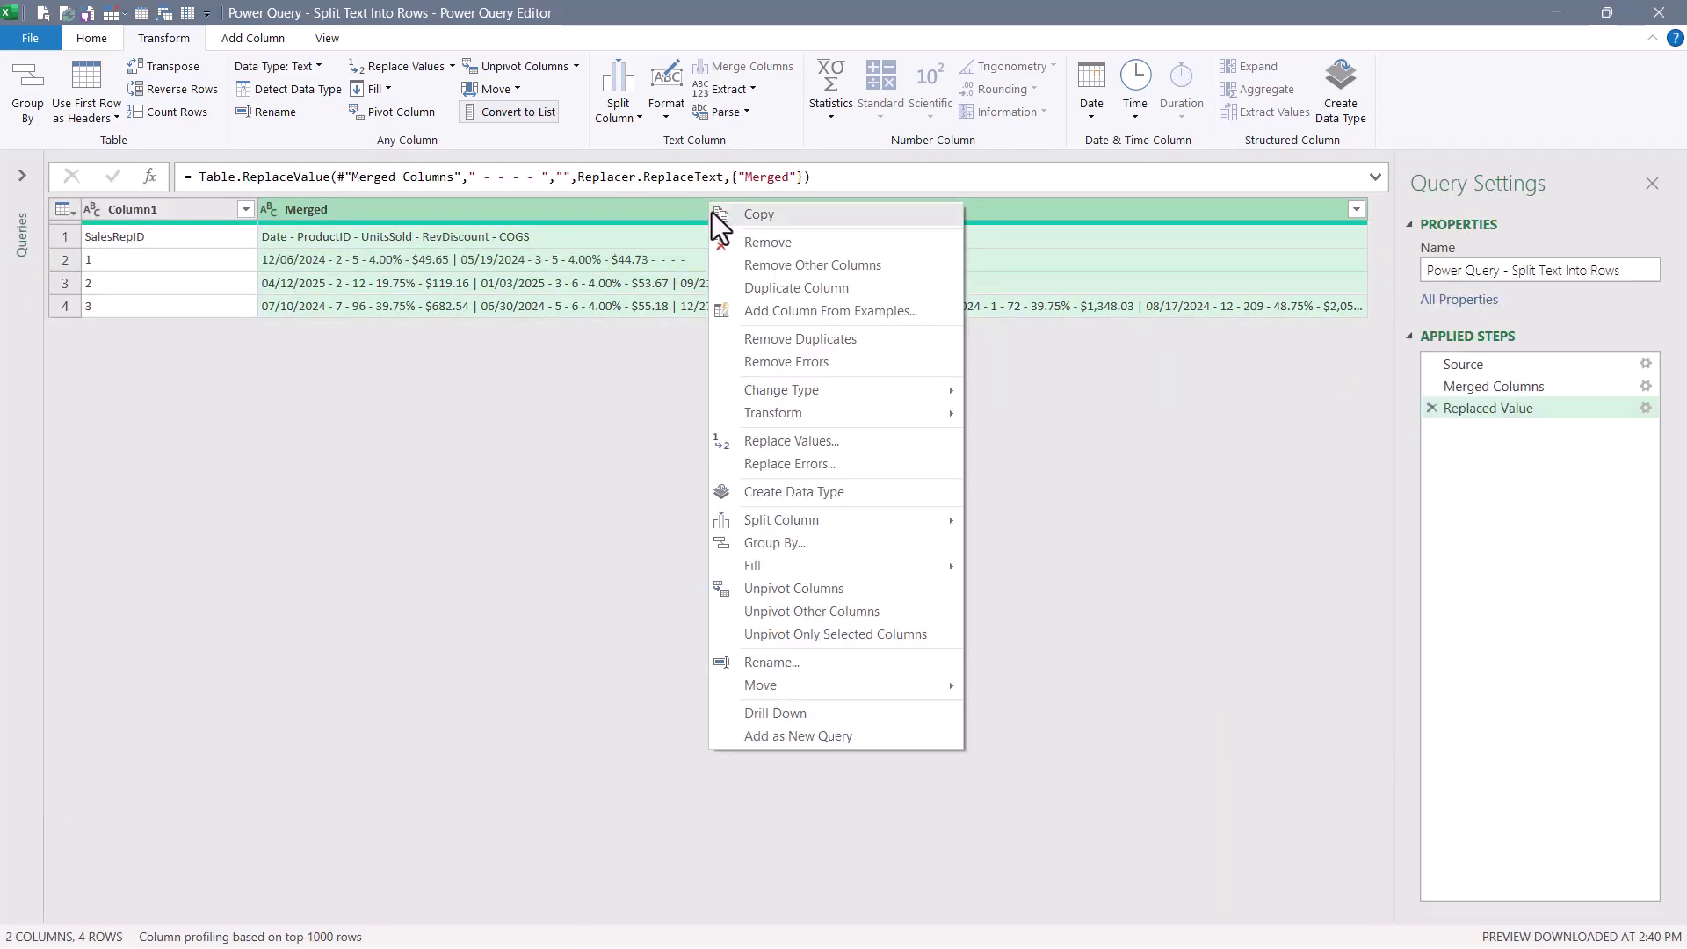
{"action": "left_click", "coordinate": [740, 436]}
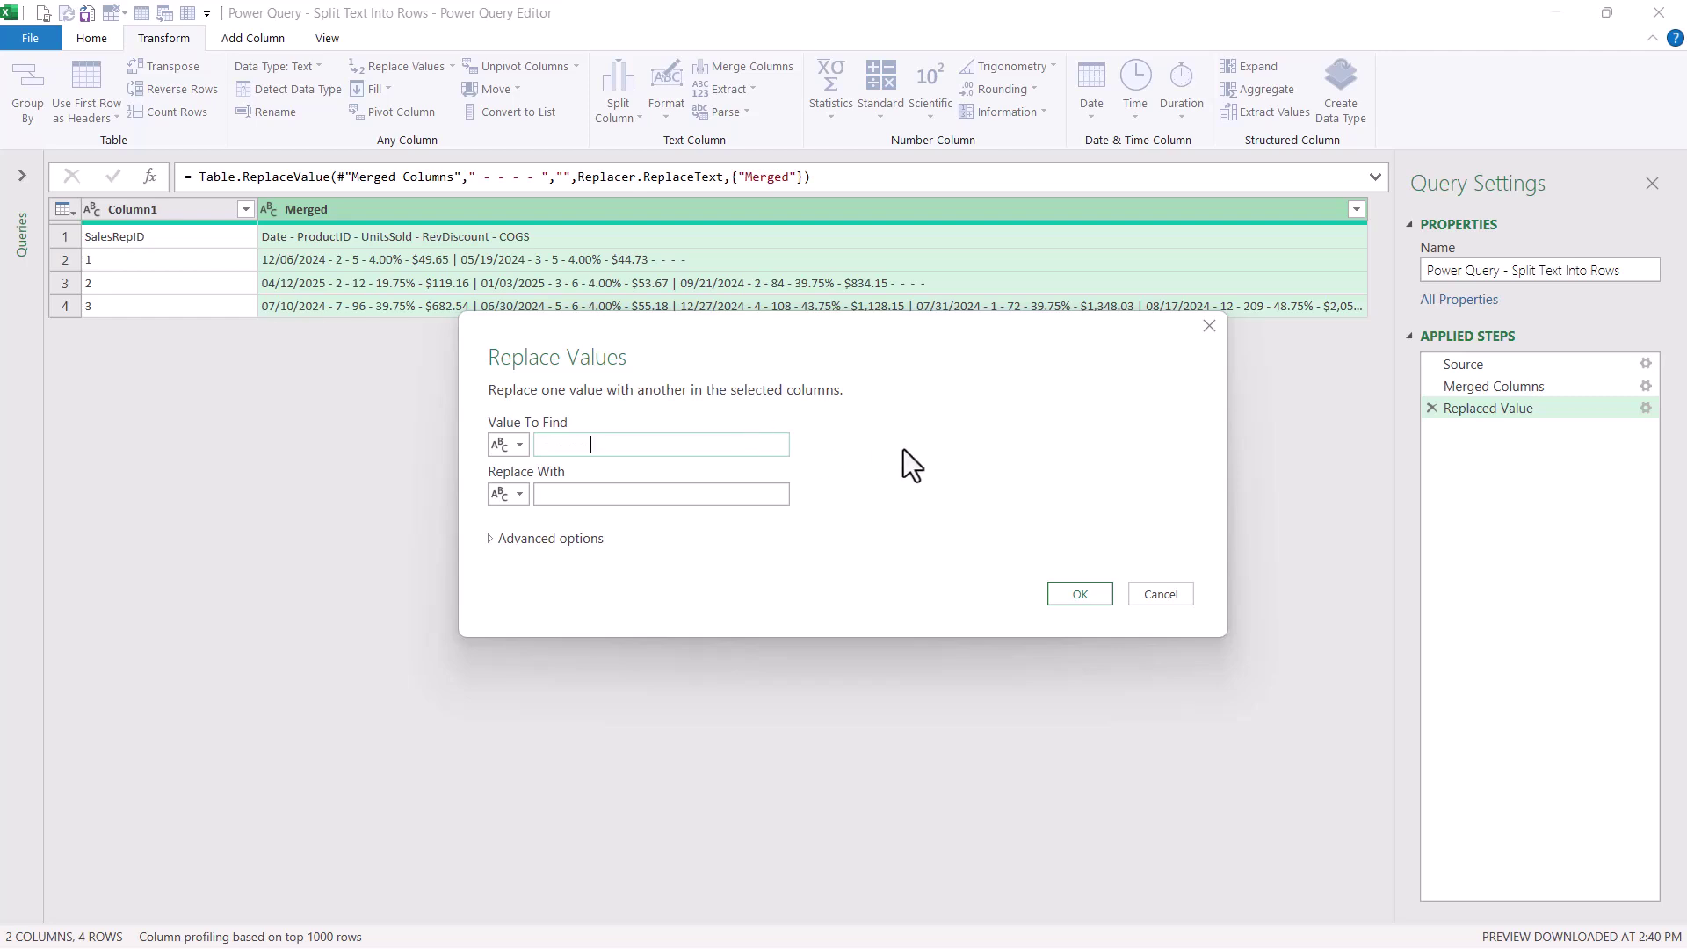
{"action": "left_click", "coordinate": [1069, 593]}
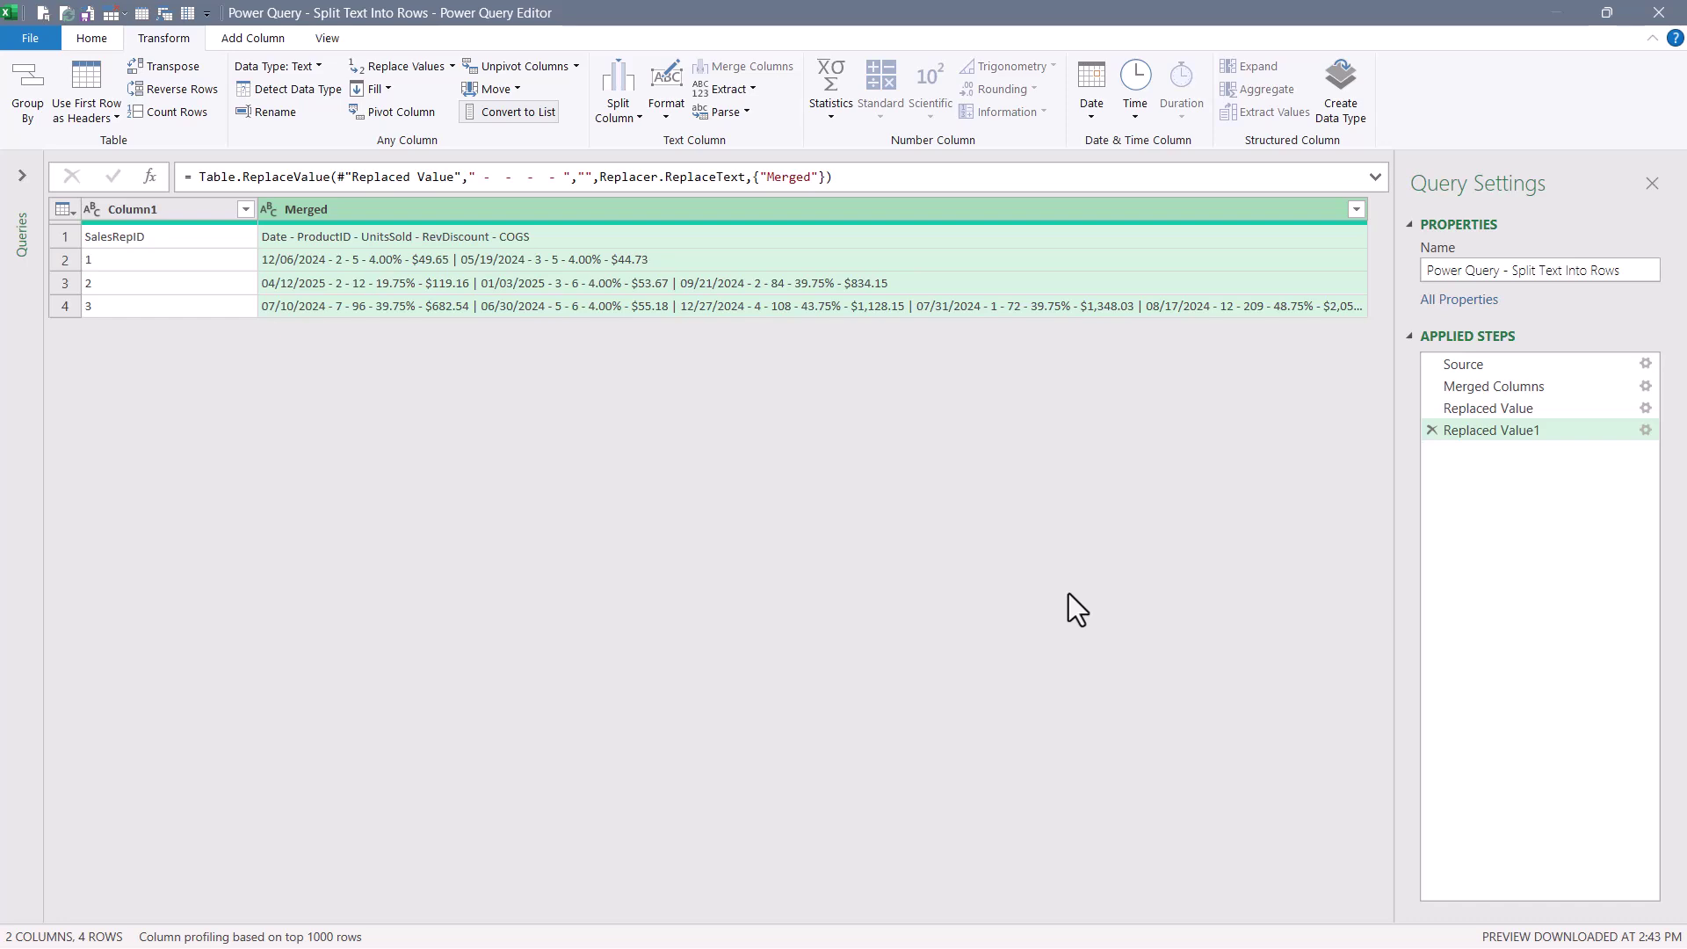
- Split the Merged column at the custom '|' delimiter into rows
{"action": "left_click", "coordinate": [620, 111]}
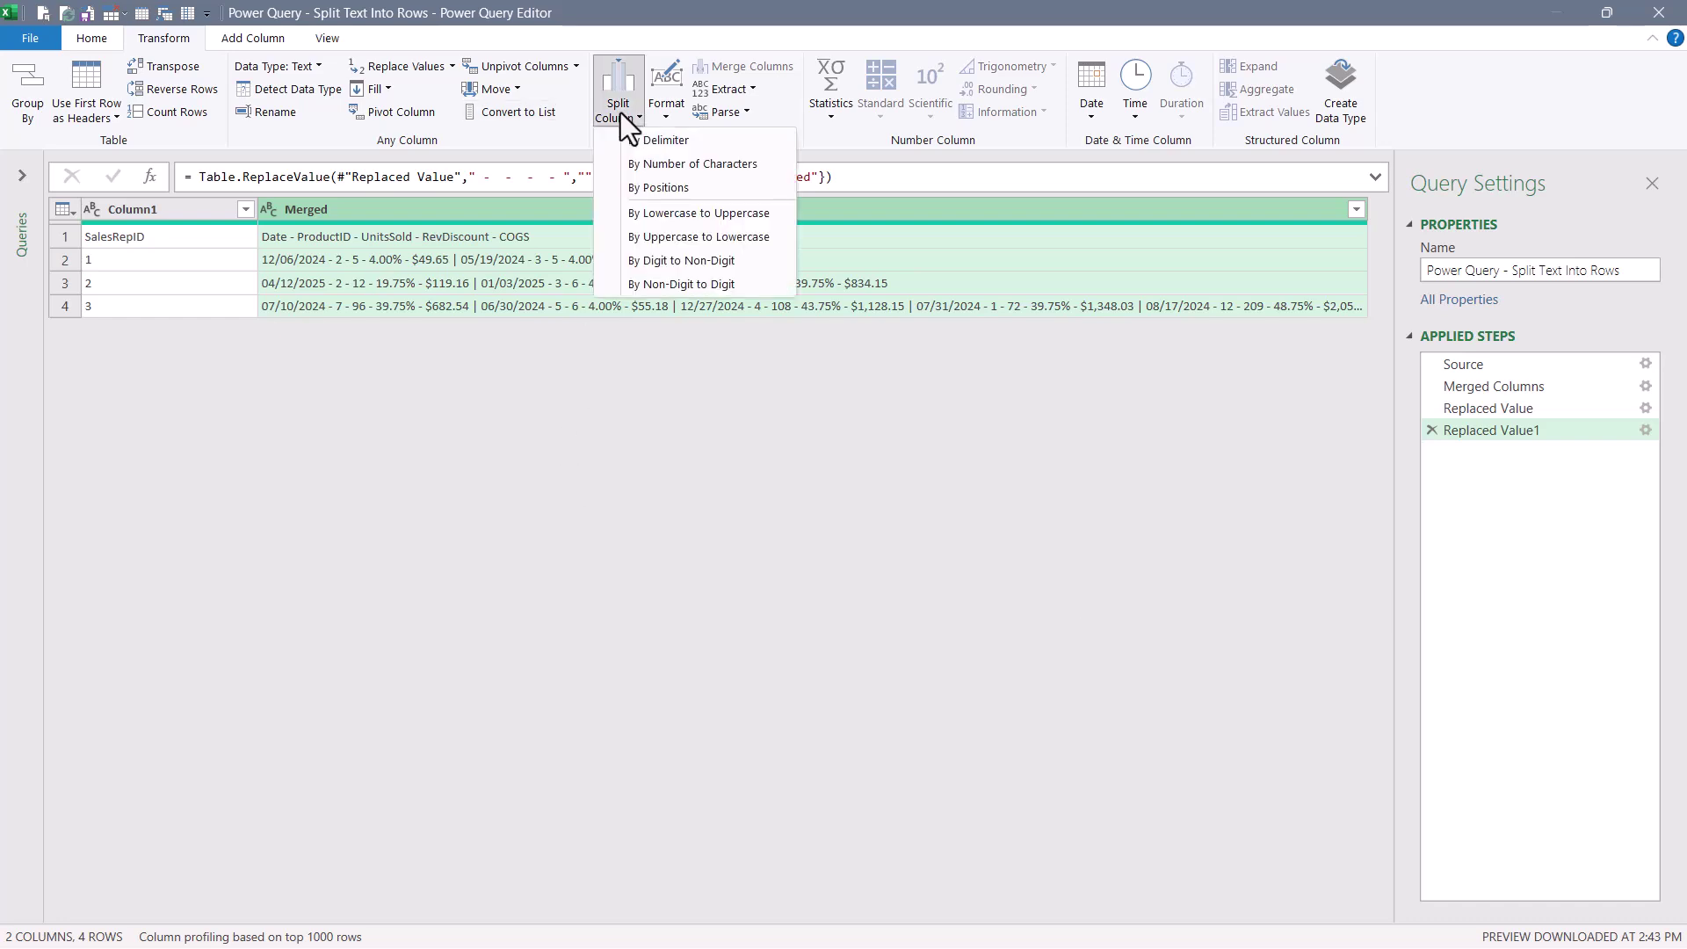
{"action": "left_click", "coordinate": [621, 140]}
{"action": "left_click", "coordinate": [513, 339]}
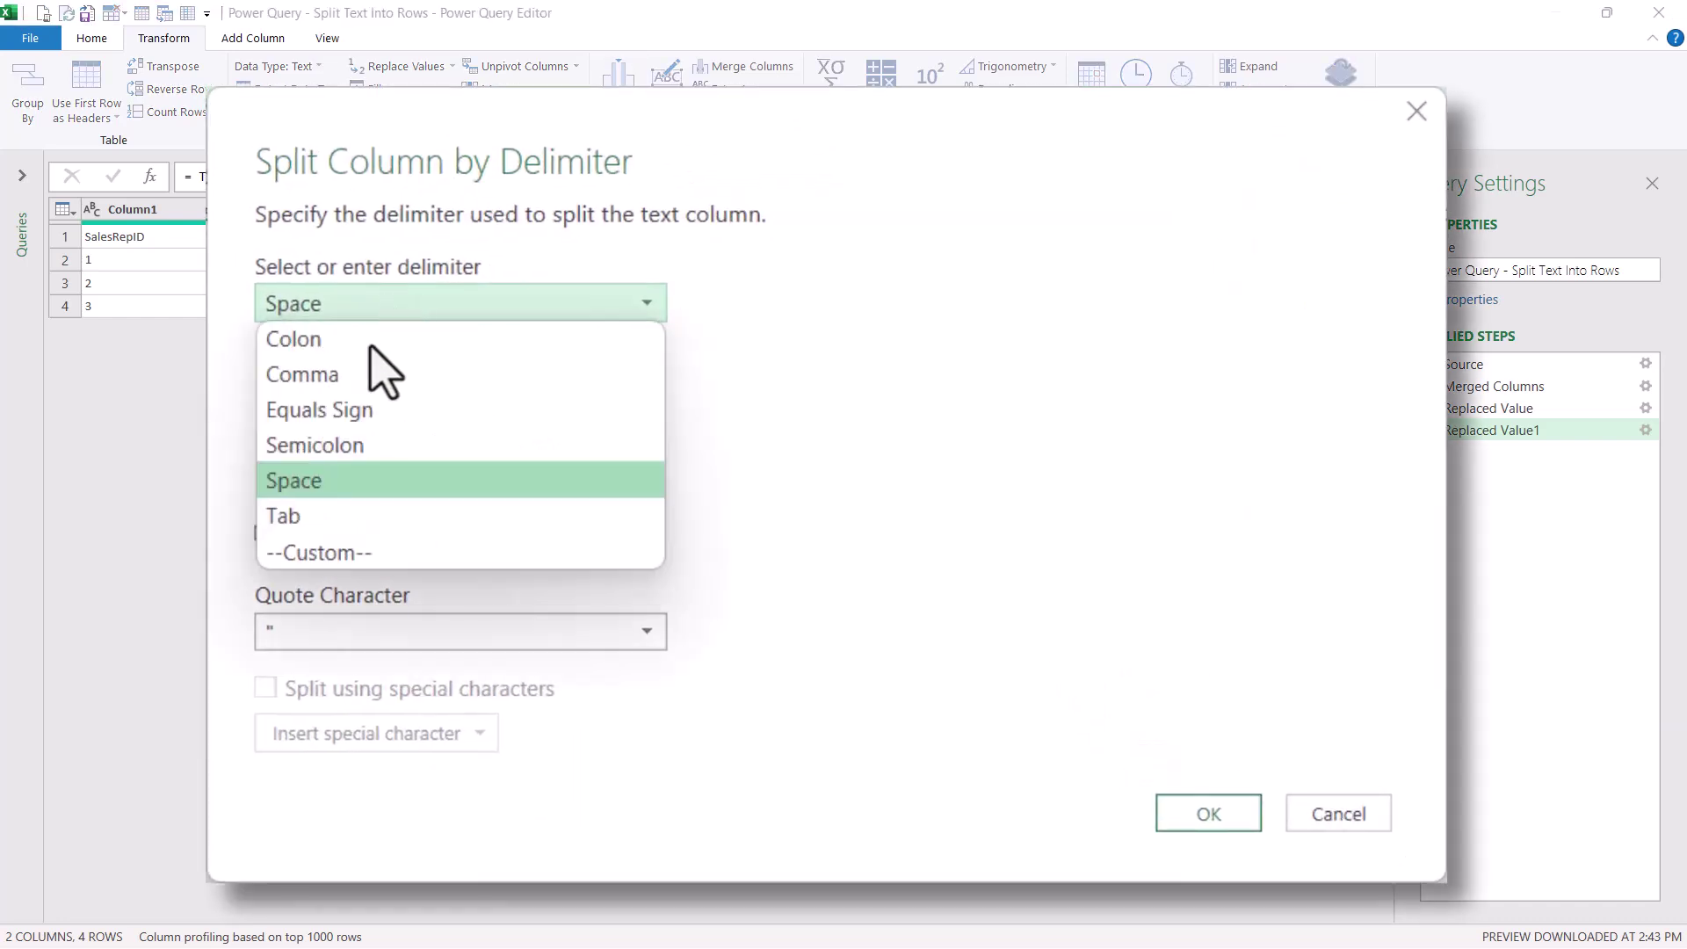
{"action": "left_click", "coordinate": [332, 555]}
{"action": "left_click", "coordinate": [410, 350]}
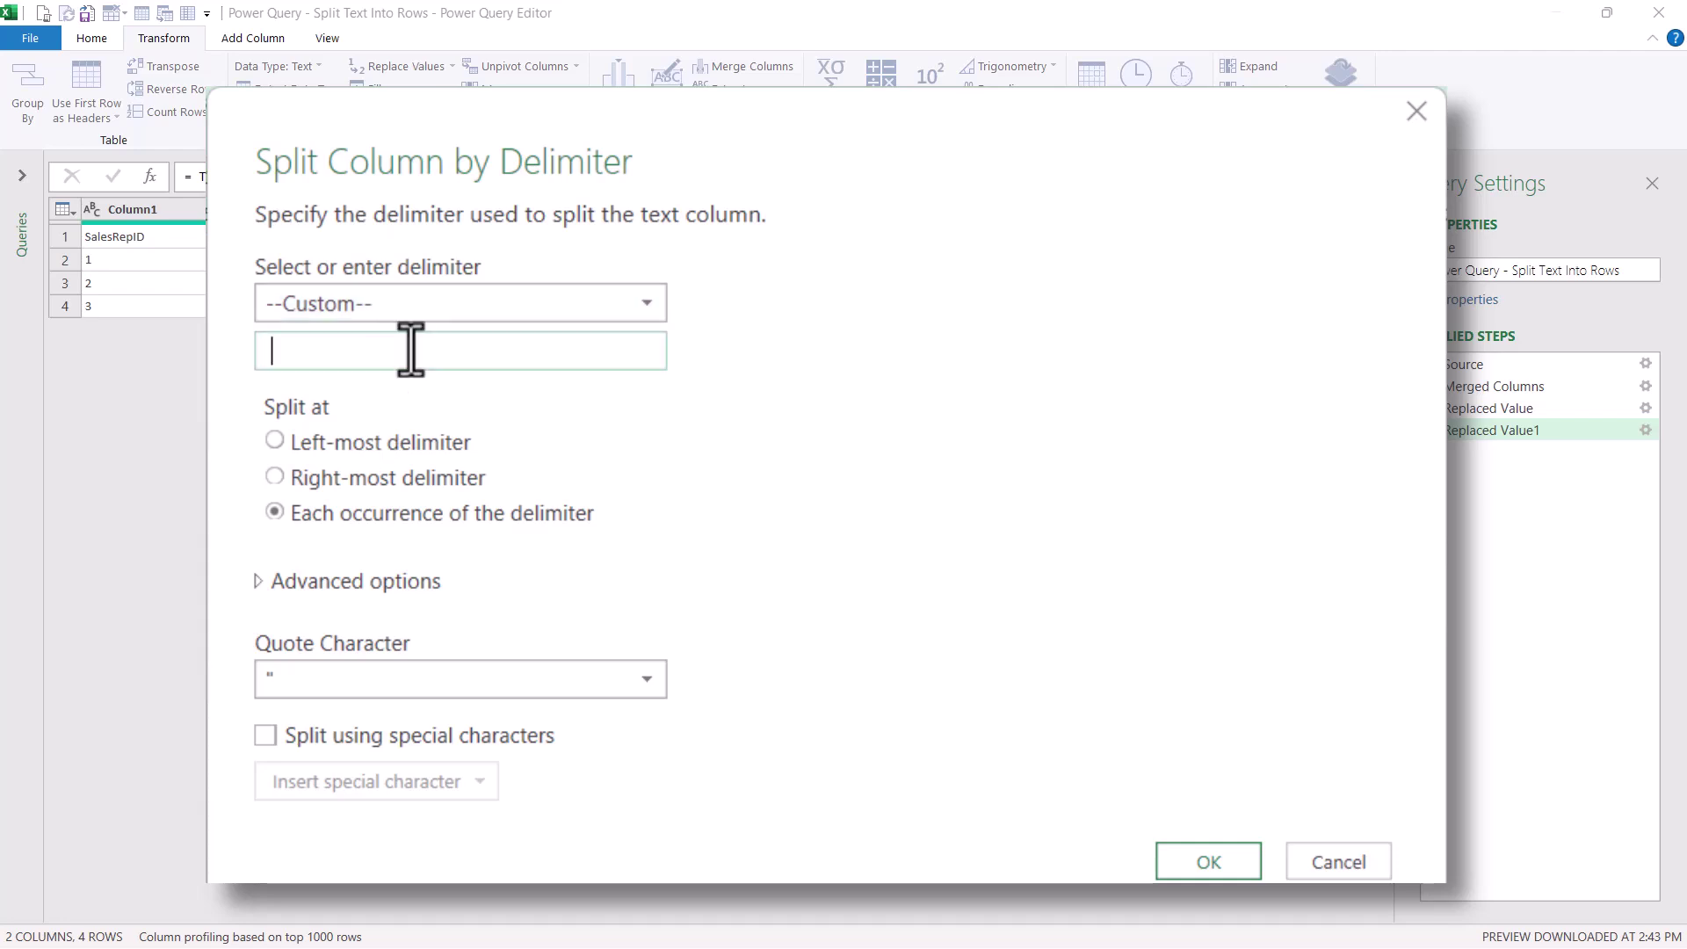
{"action": "type", "text": "|"}
{"action": "left_click", "coordinate": [318, 581]}
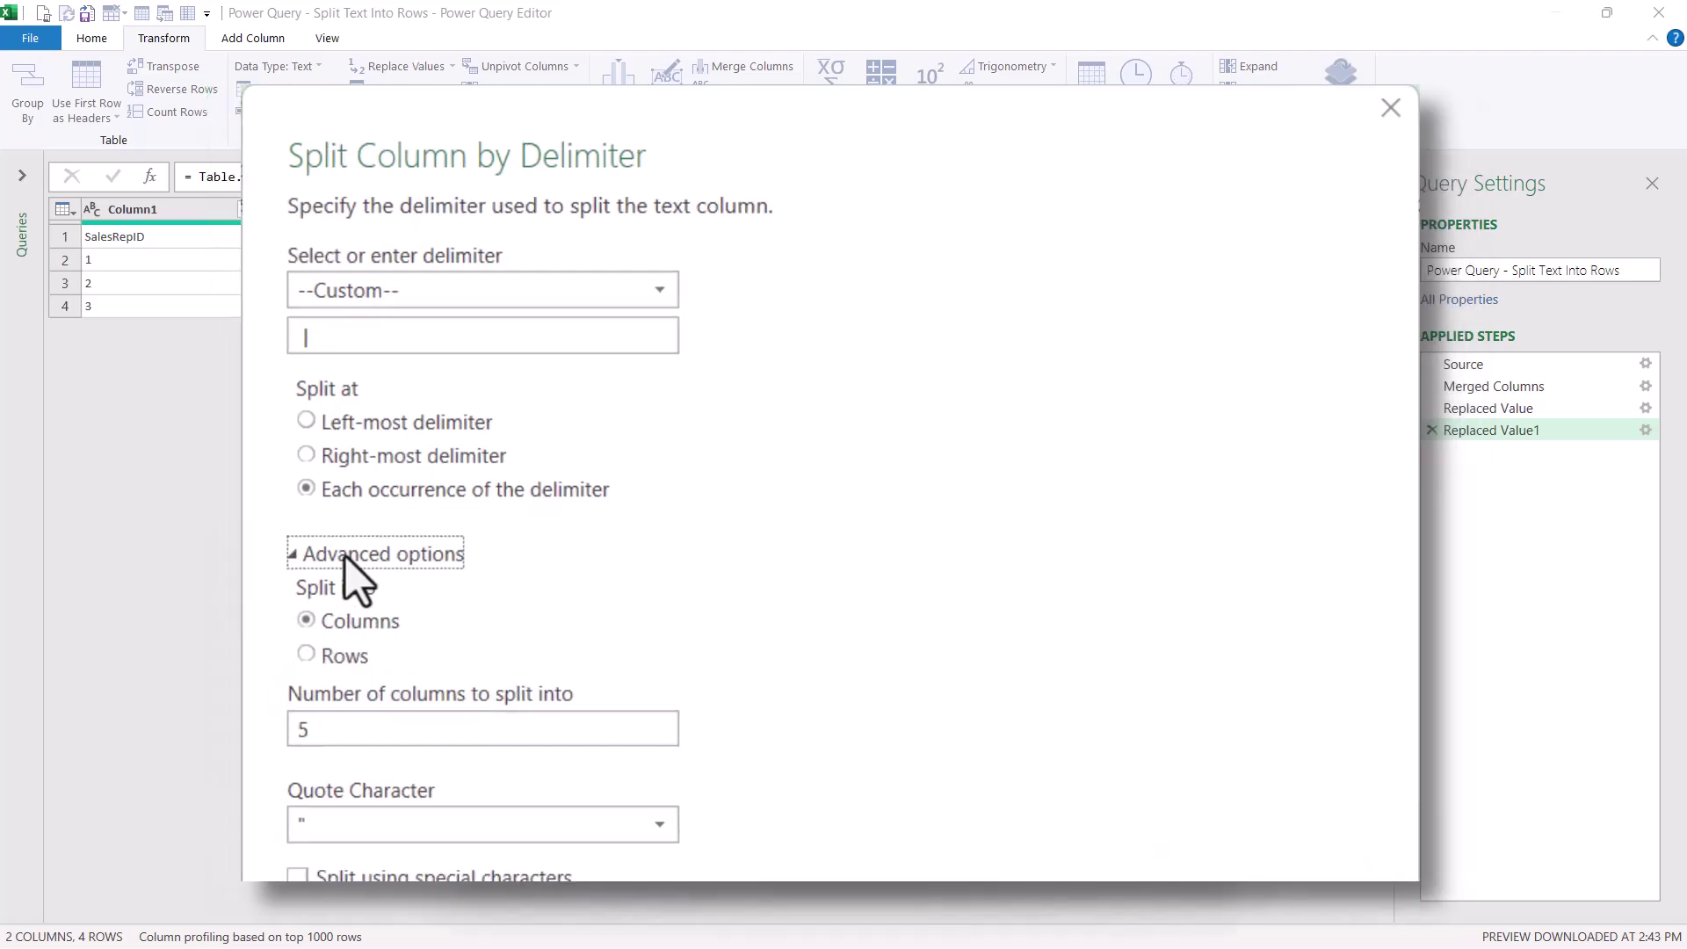
{"action": "left_click", "coordinate": [351, 657]}
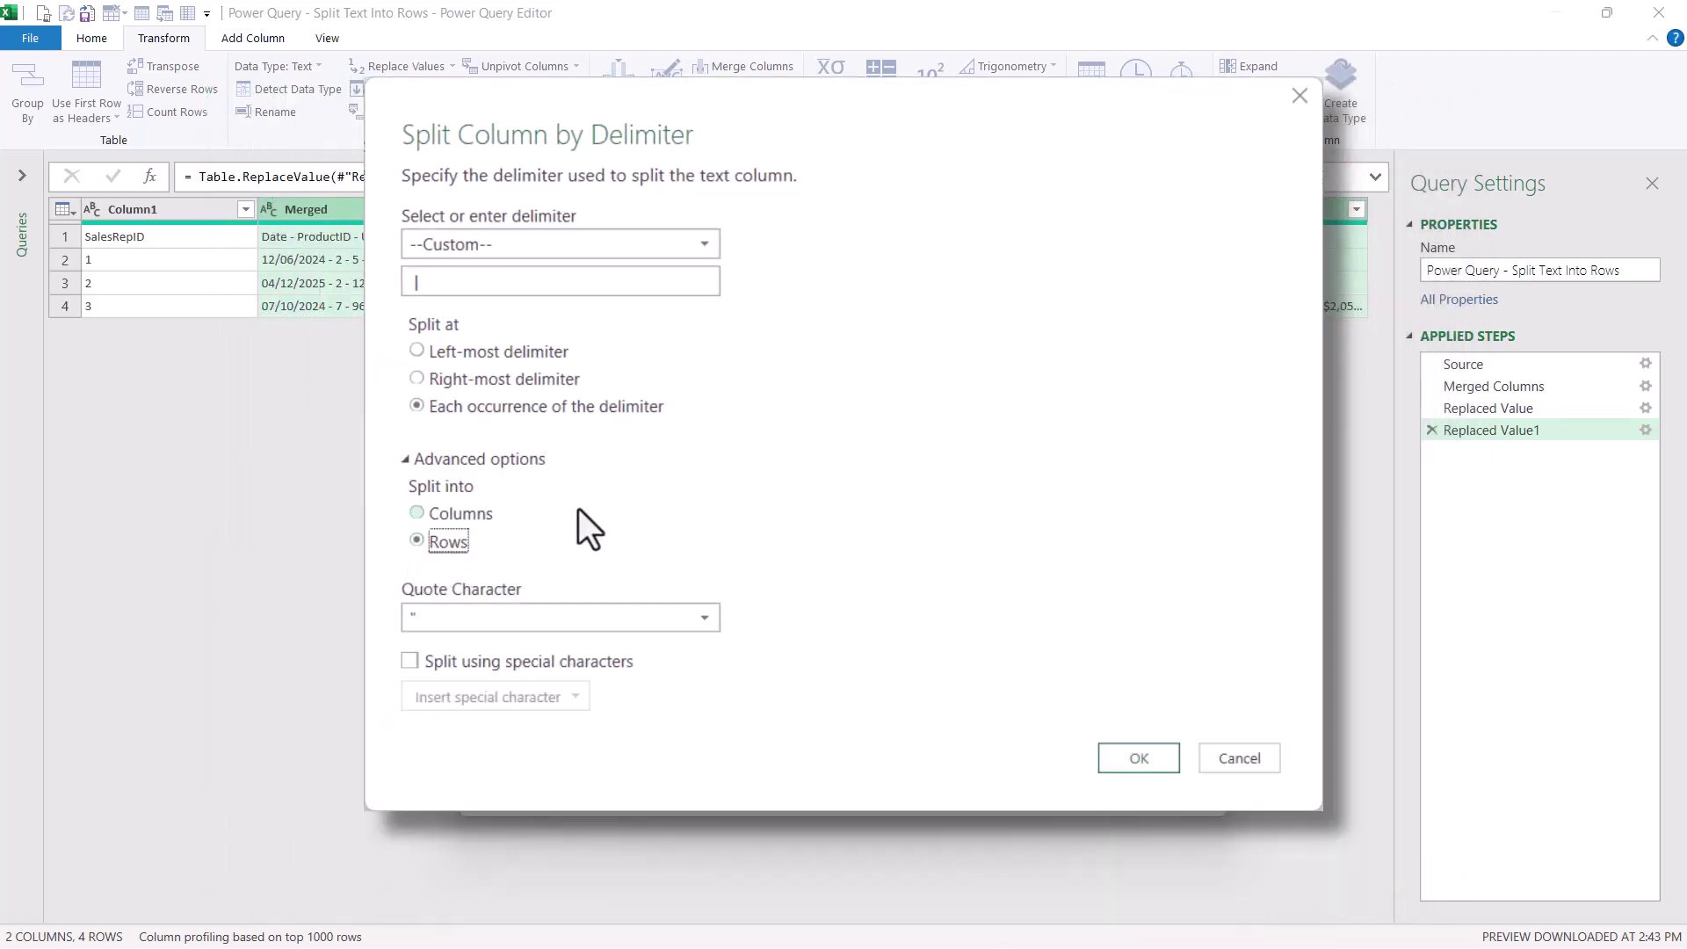
{"action": "left_click", "coordinate": [1137, 755]}
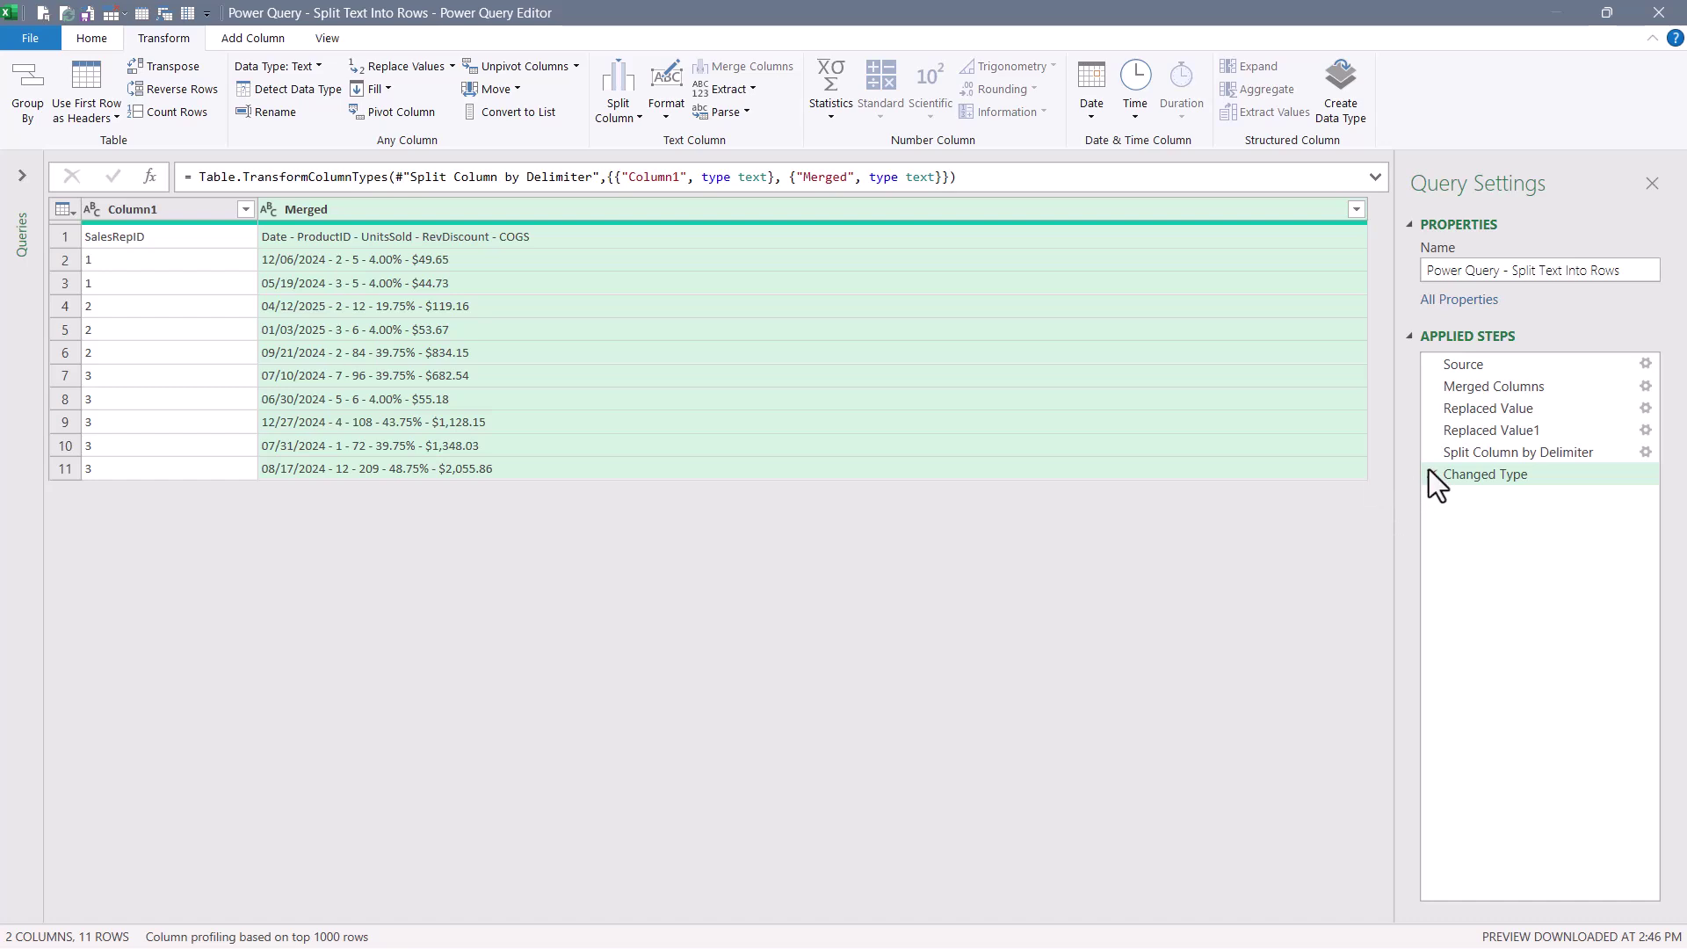
- Remove the Changed Type step and split Merged at the custom '-' delimiter into five columns
{"action": "left_click", "coordinate": [1431, 474]}
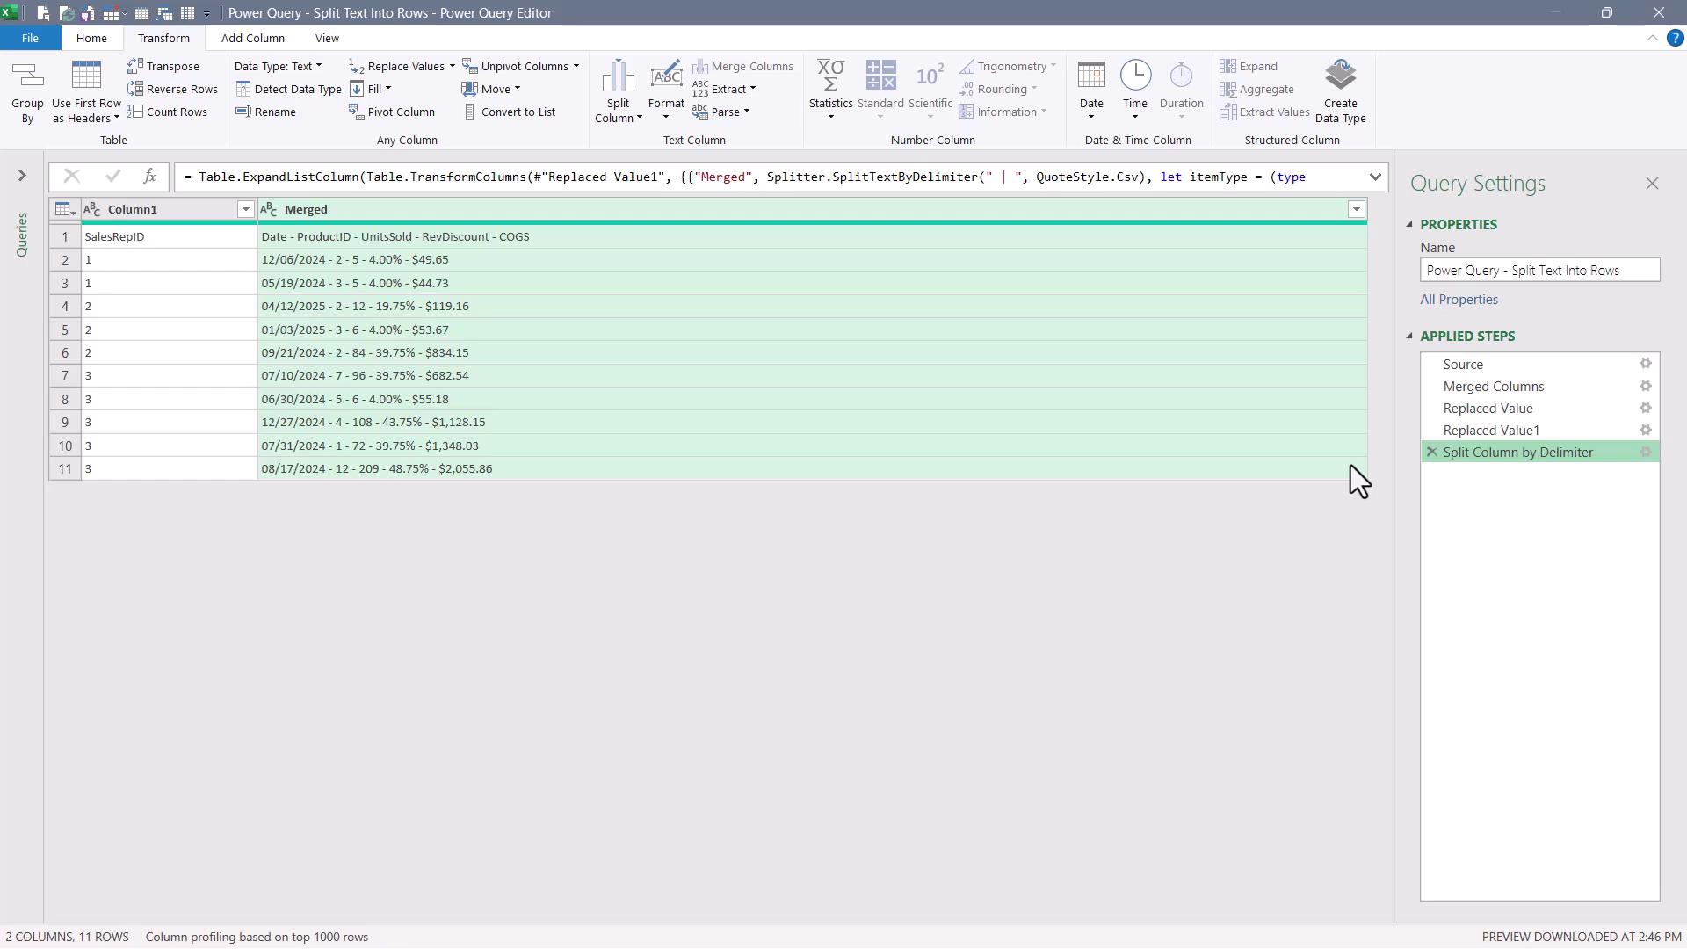
{"action": "left_click", "coordinate": [613, 69]}
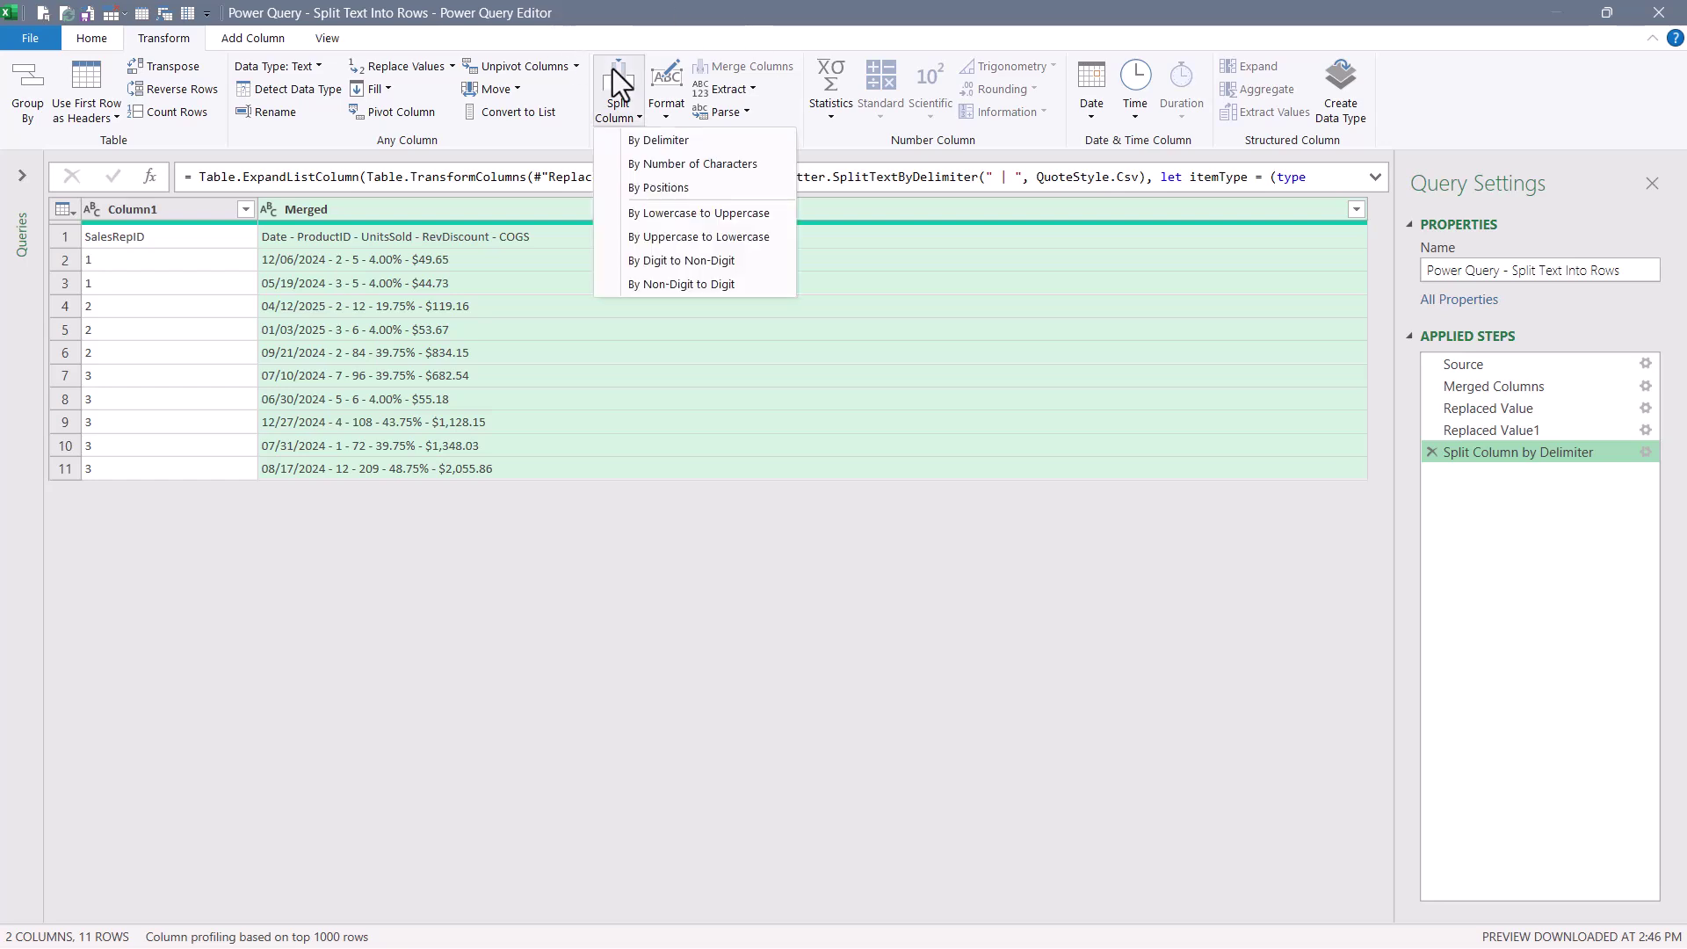
{"action": "left_click", "coordinate": [619, 138]}
{"action": "left_click", "coordinate": [556, 361]}
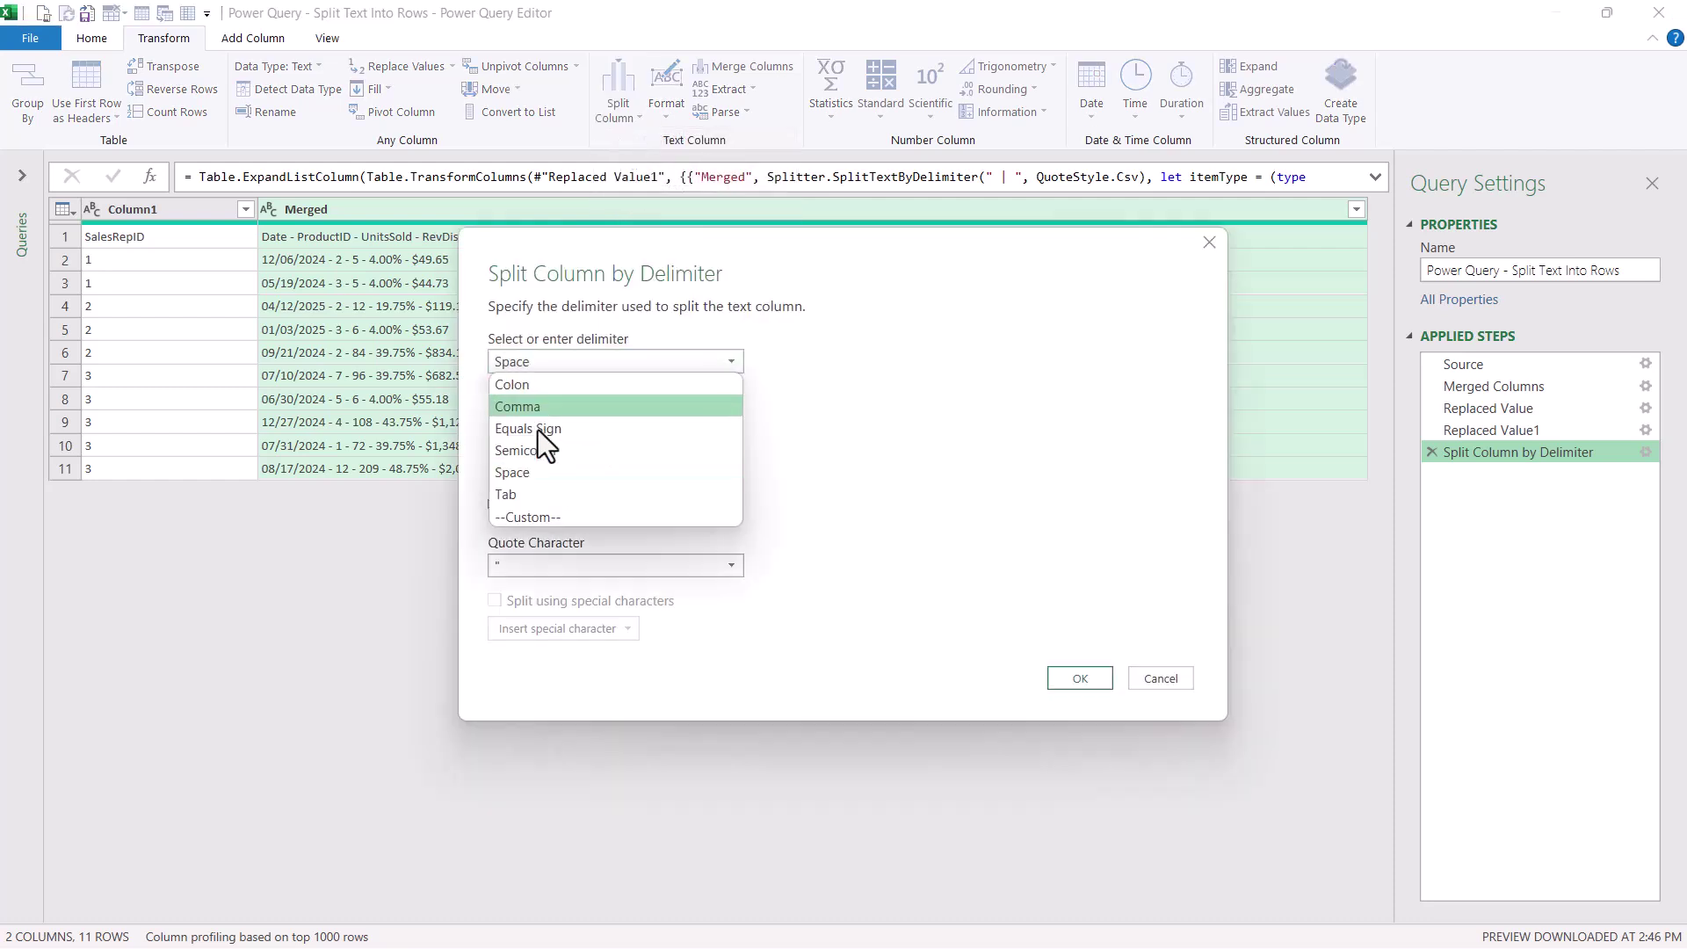
{"action": "left_click", "coordinate": [534, 516]}
{"action": "left_click", "coordinate": [520, 387]}
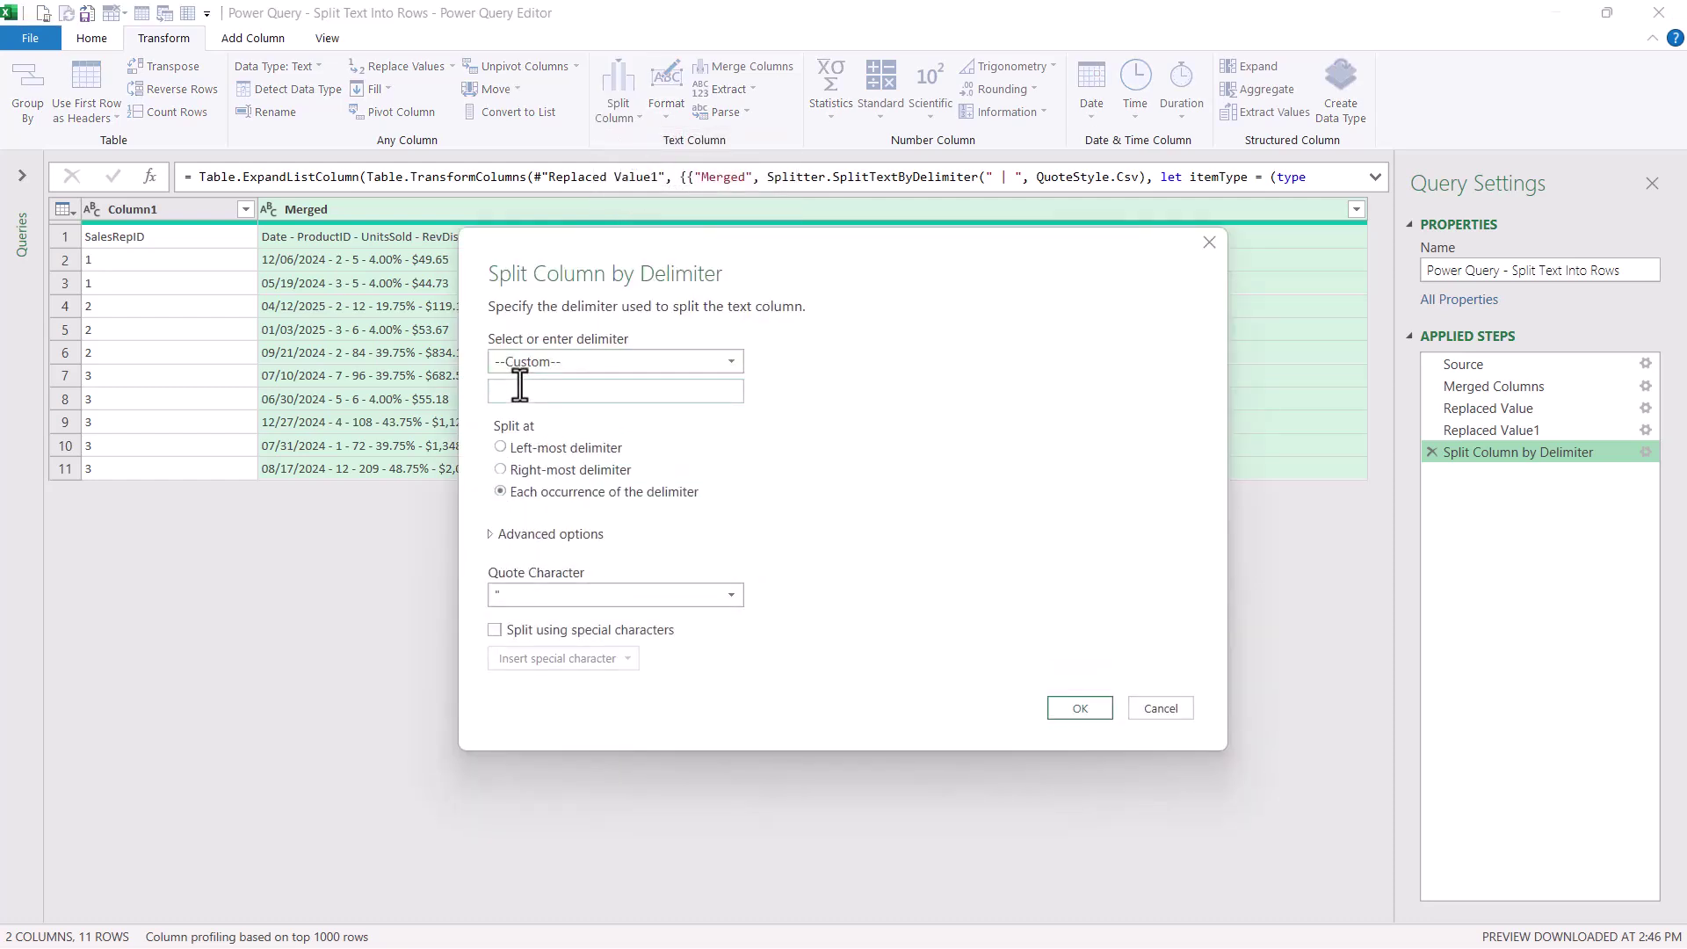
{"action": "type", "text": "-"}
{"action": "left_click", "coordinate": [1079, 706]}
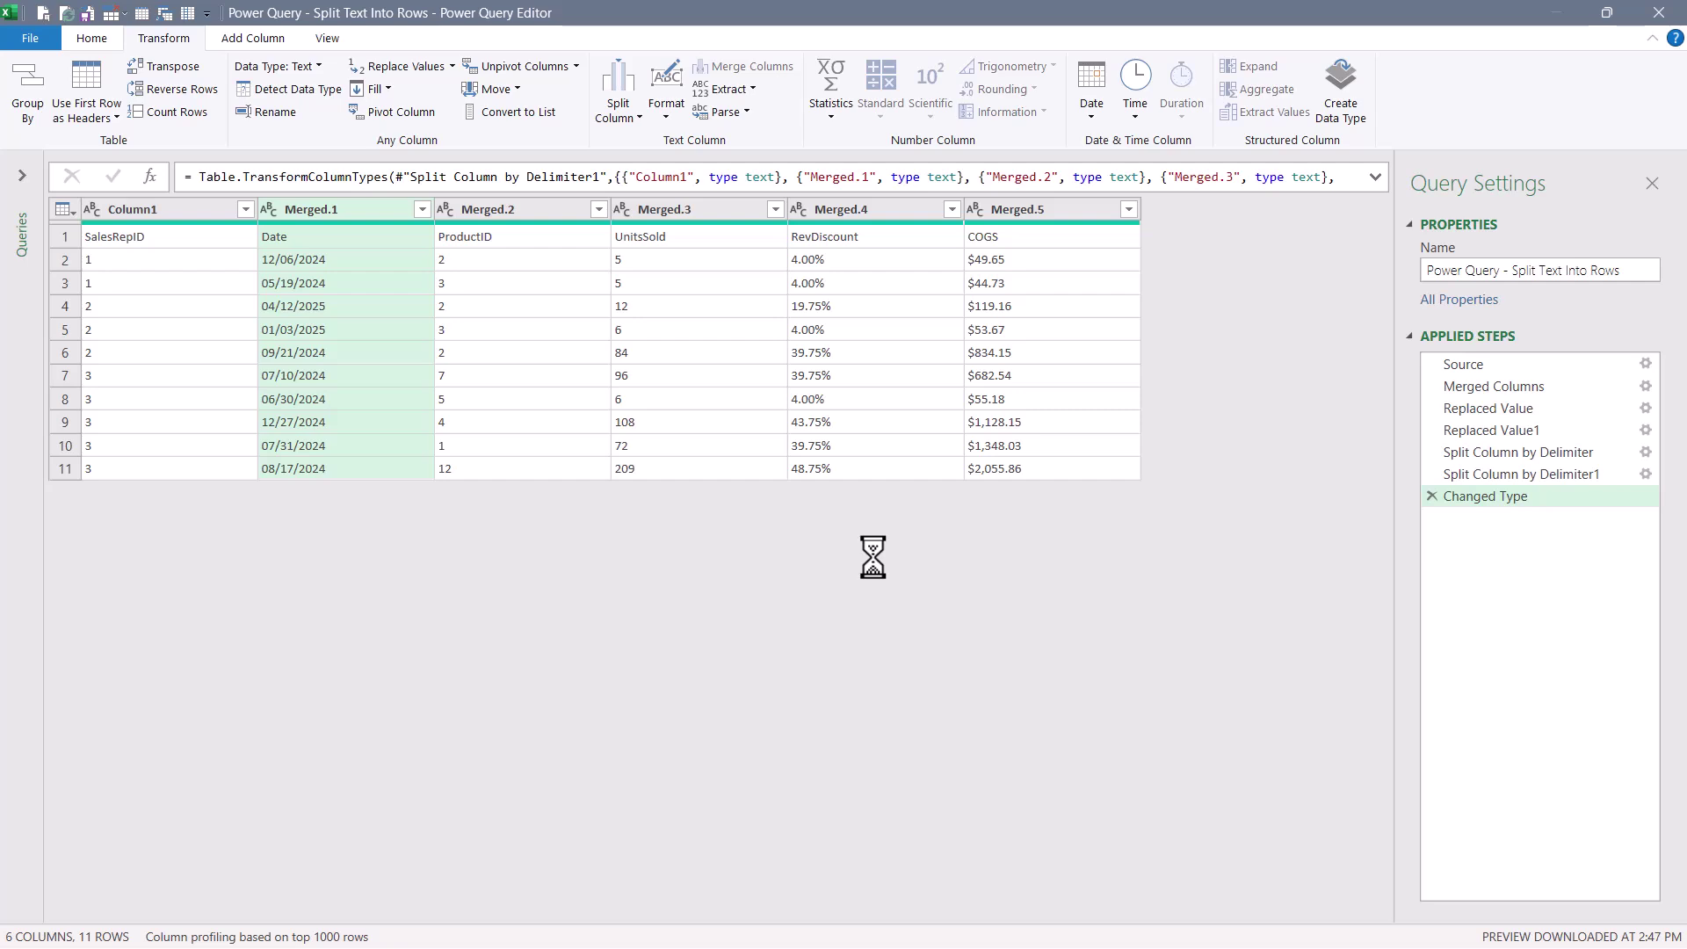
- Drop the automatic type step, promote the first row to headers, rename the query 'Fixed Data', and load it
{"action": "left_click", "coordinate": [1430, 495]}
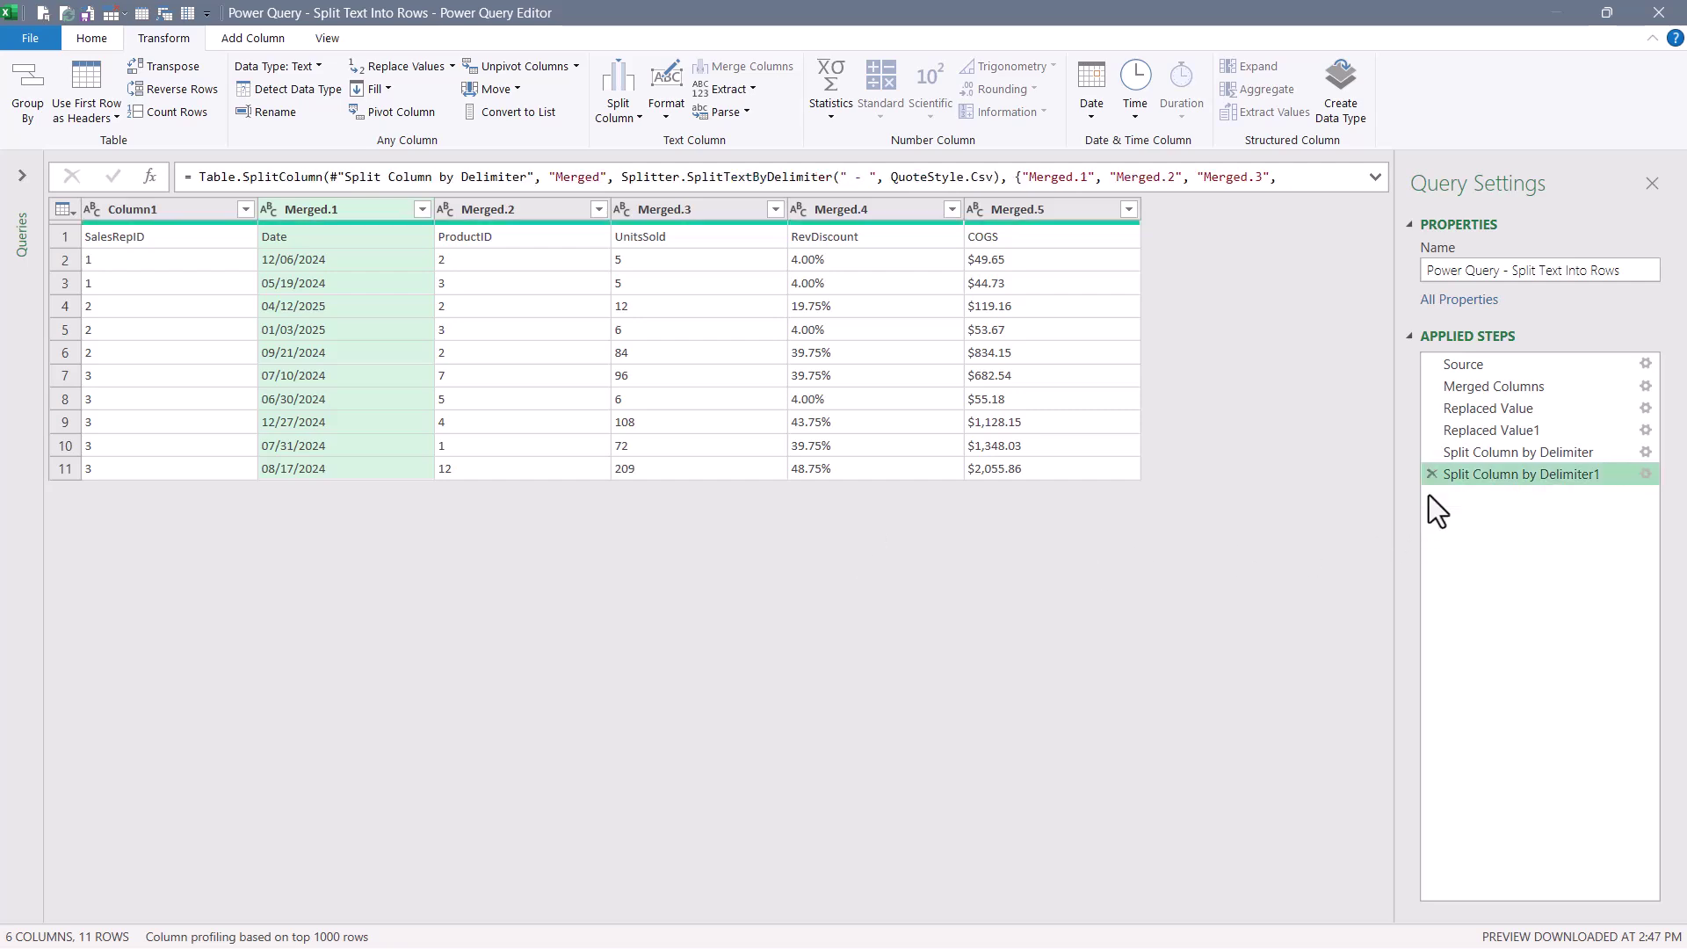
{"action": "left_click", "coordinate": [87, 61]}
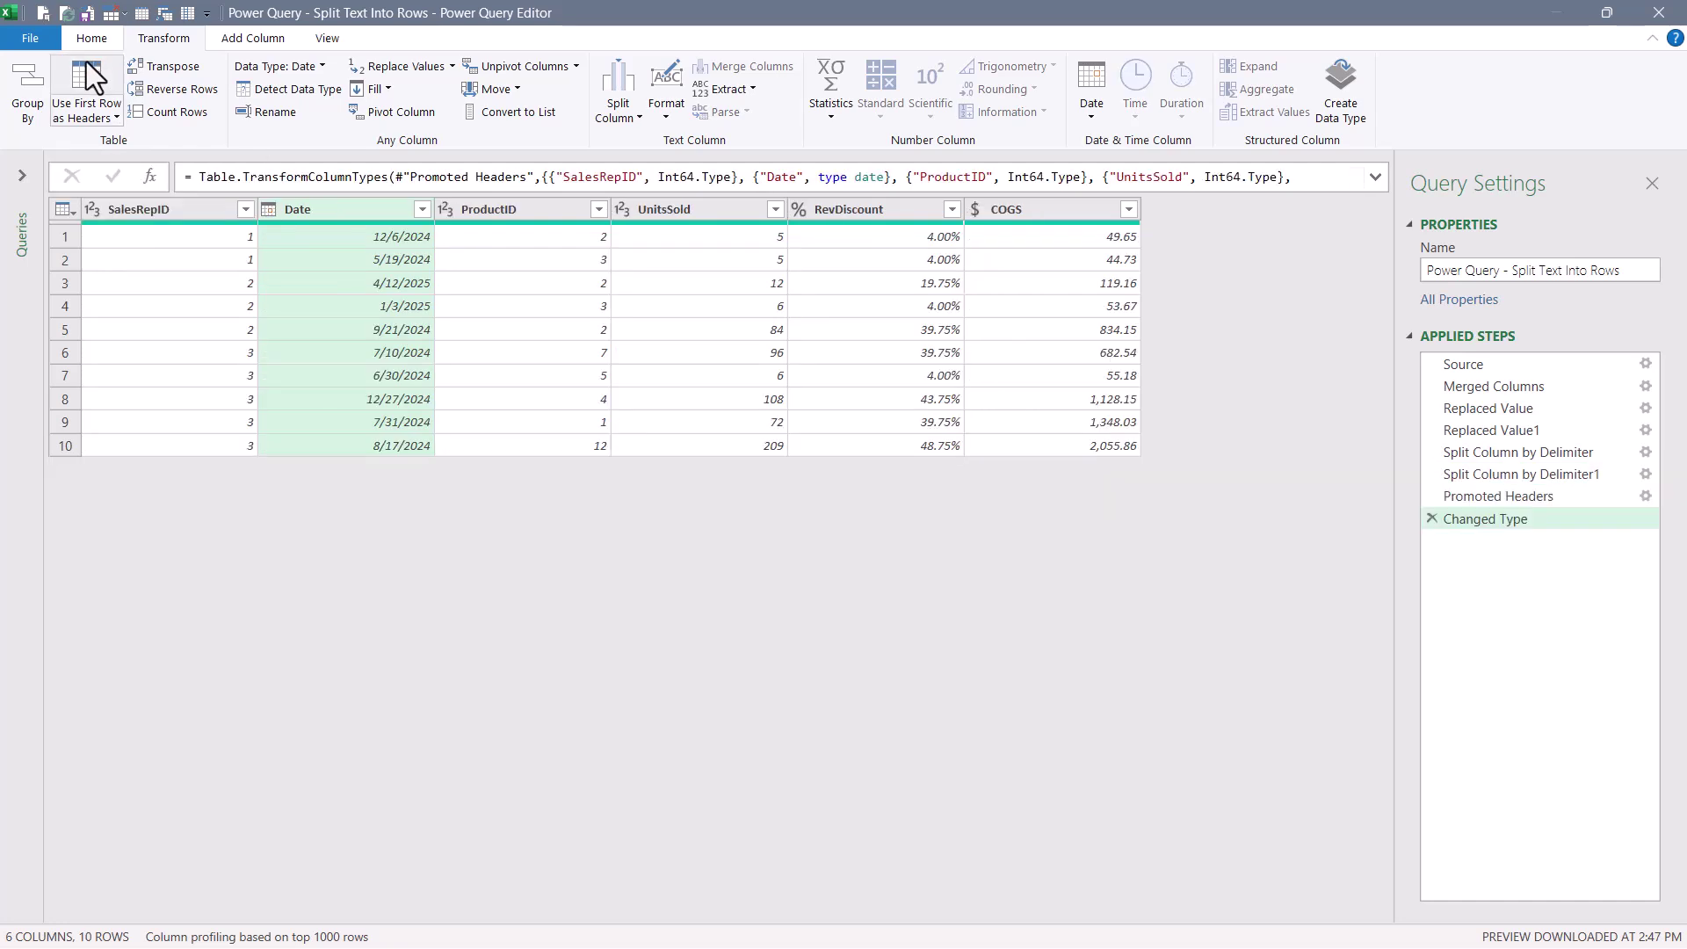
{"action": "left_click", "coordinate": [1631, 271]}
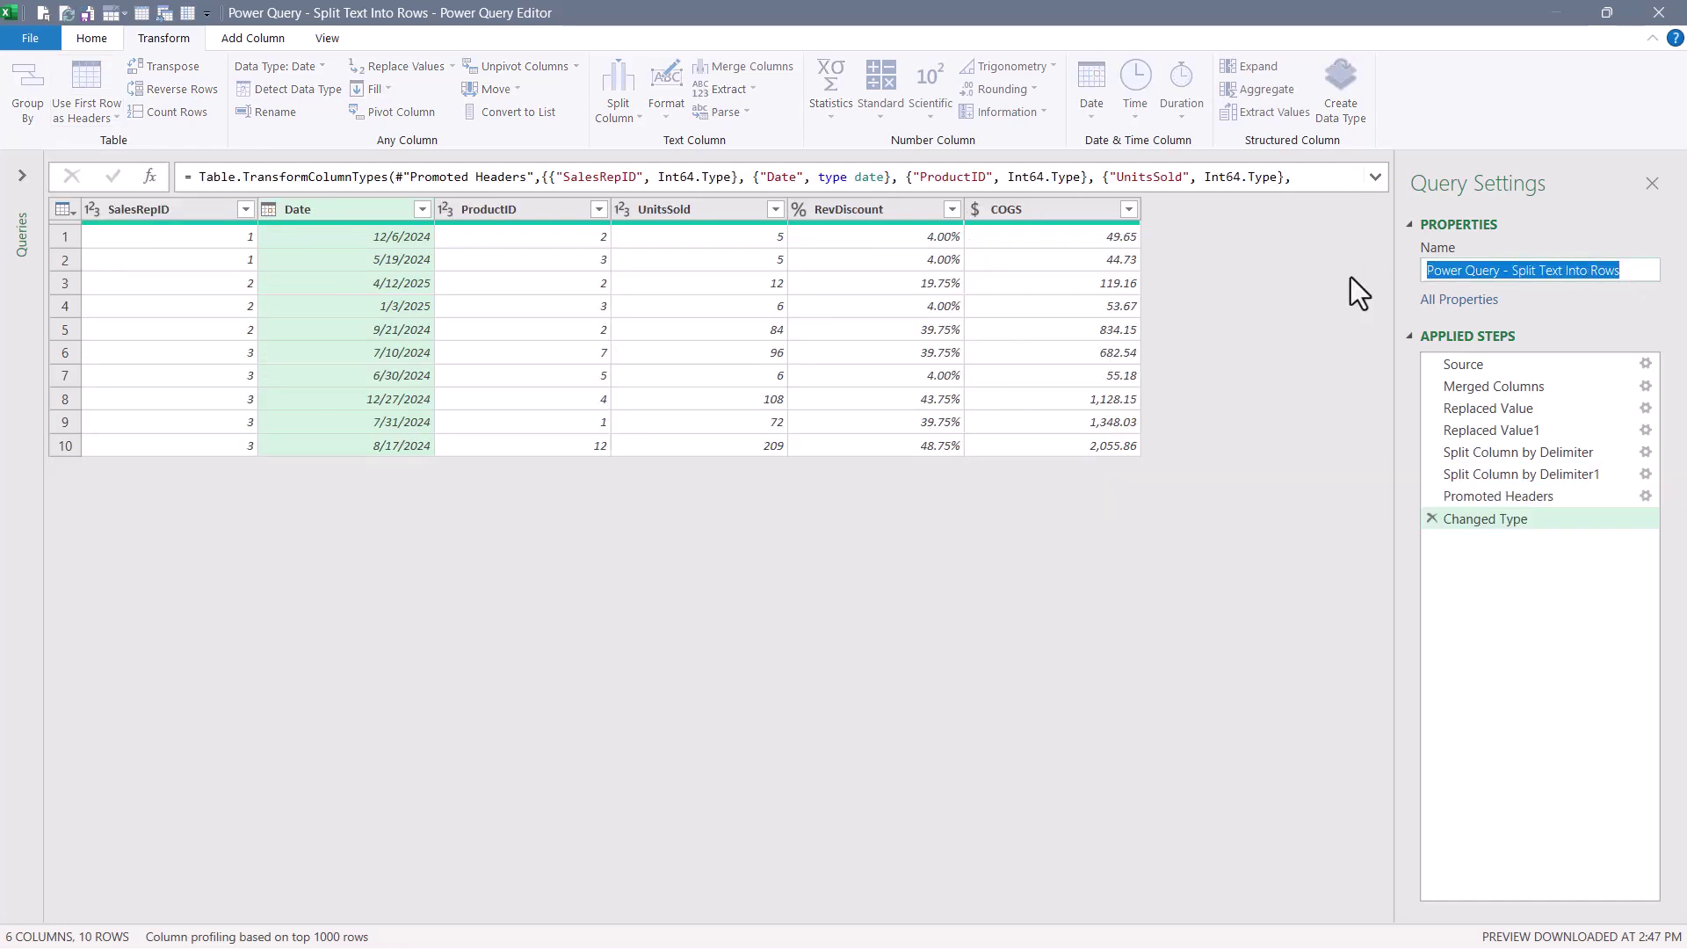
{"action": "type", "text": "Fixed Data"}
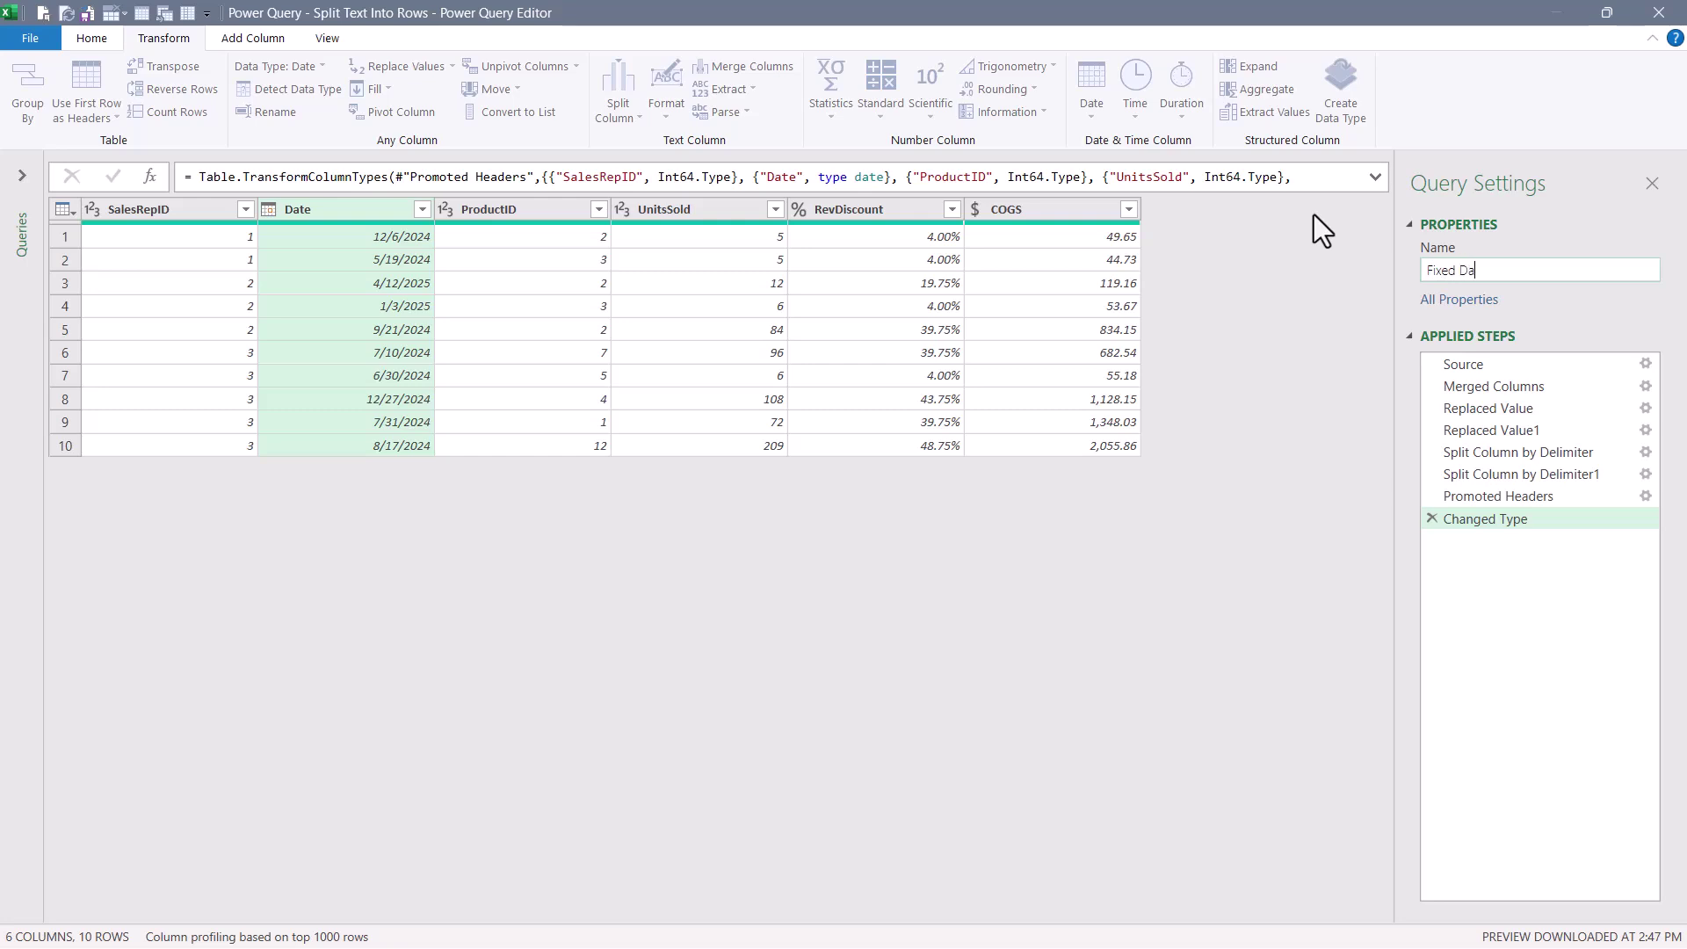
{"action": "key", "text": "Return"}
{"action": "left_click", "coordinate": [82, 33]}
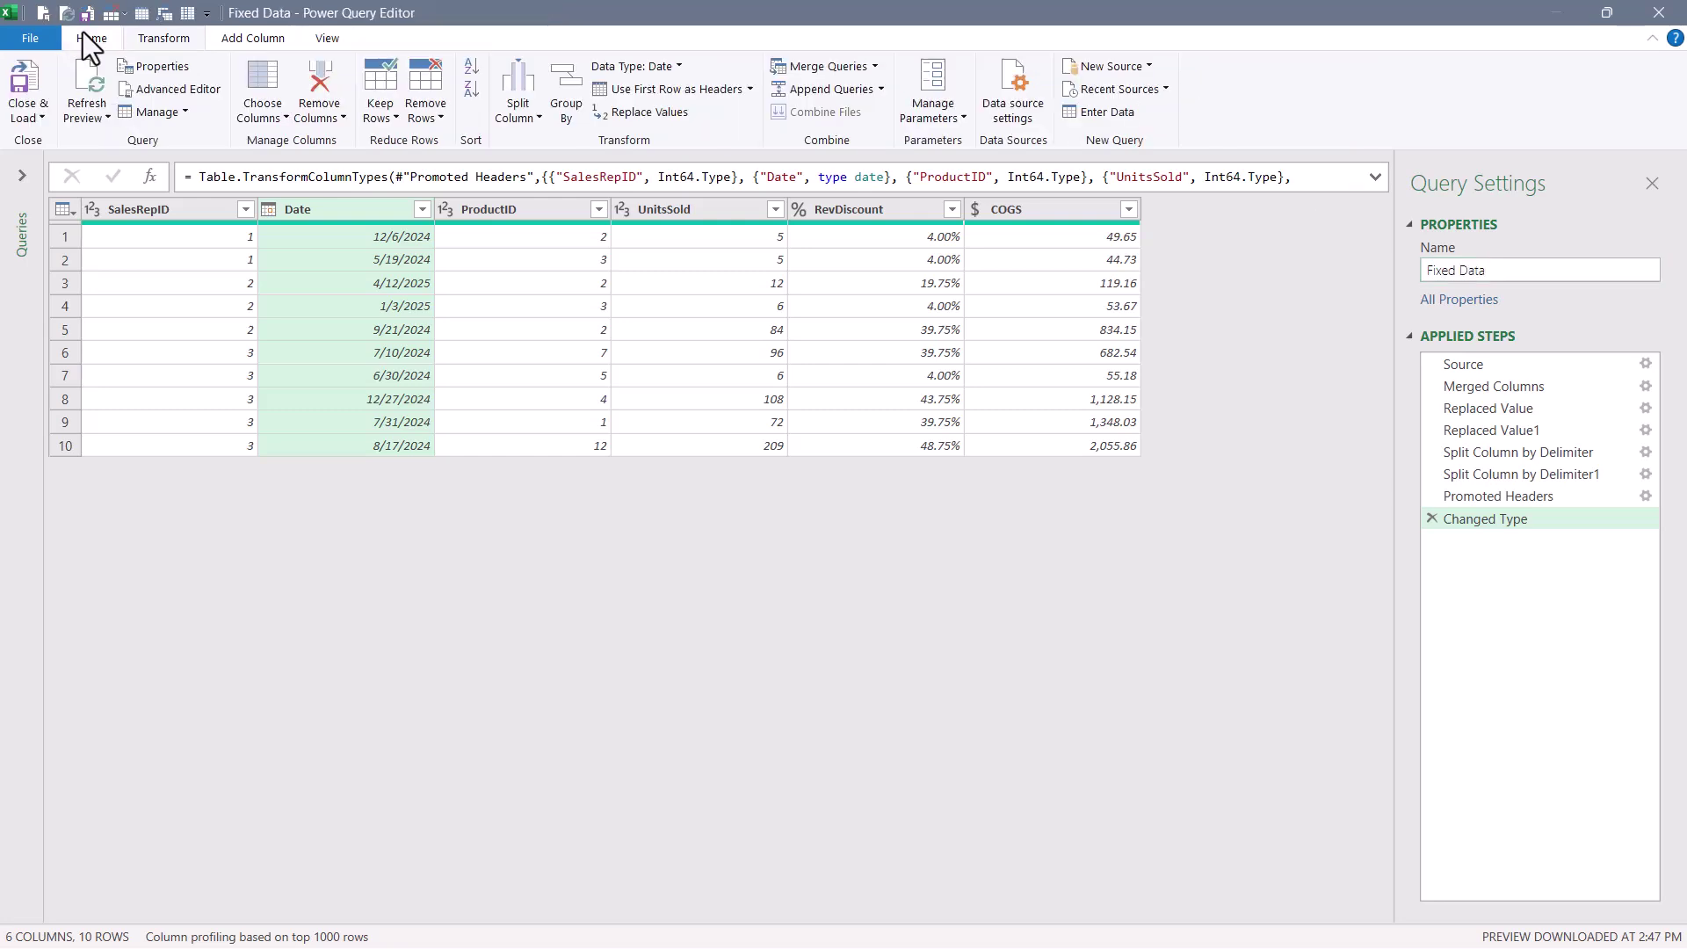
{"action": "left_click", "coordinate": [40, 63]}
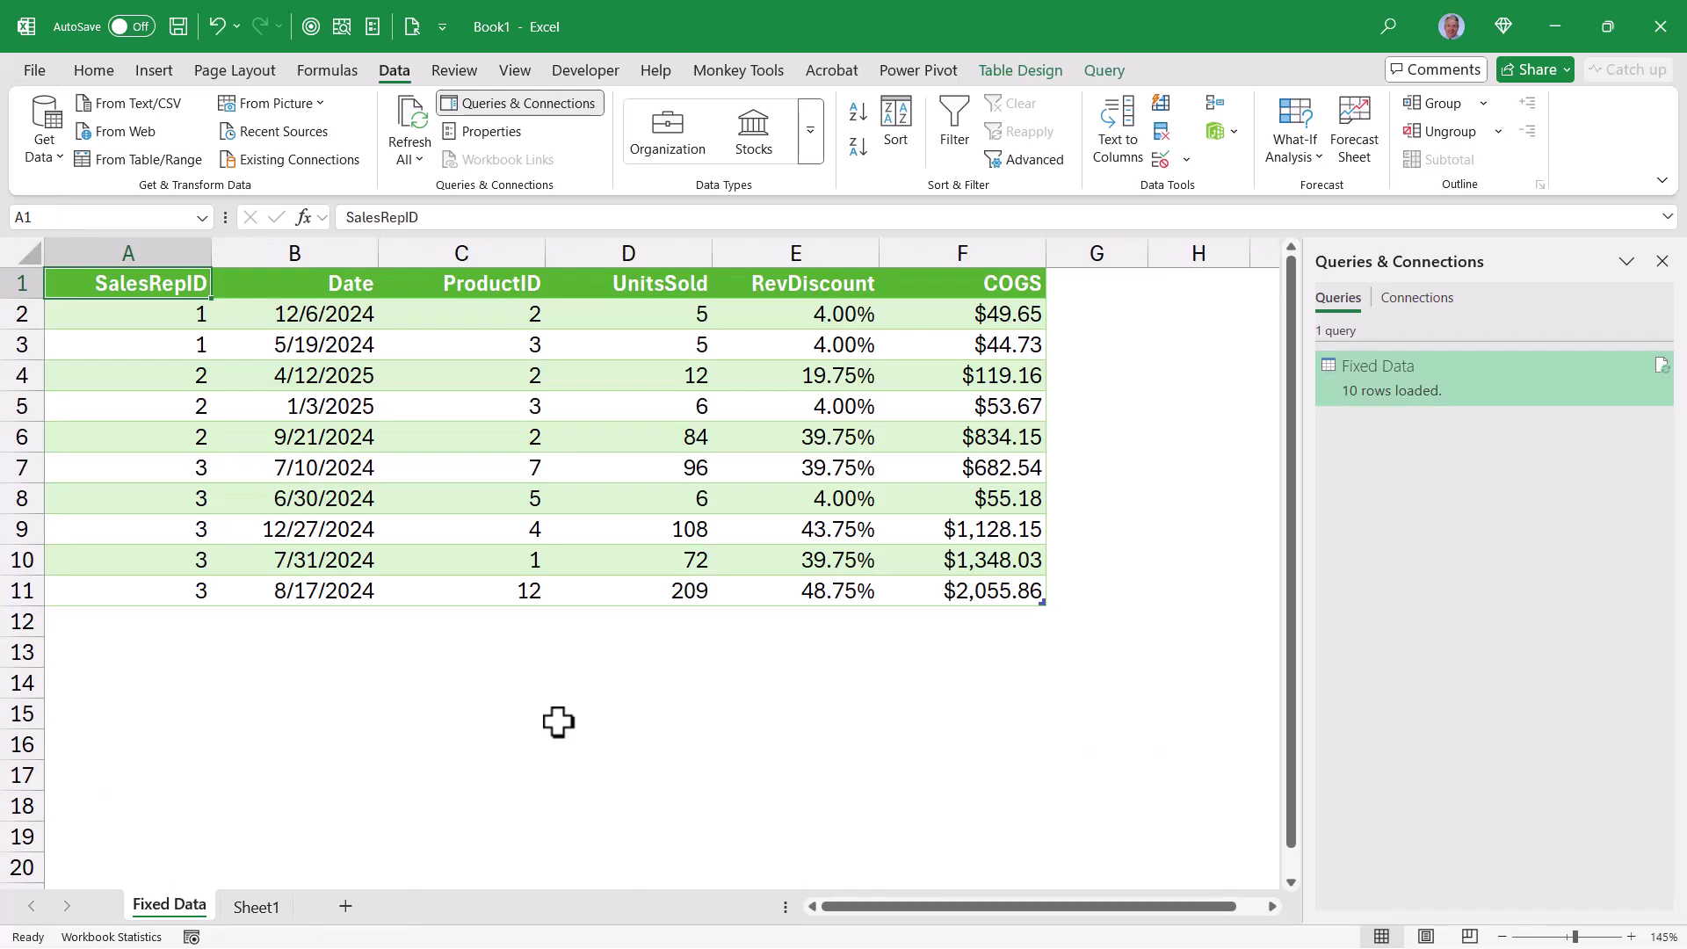